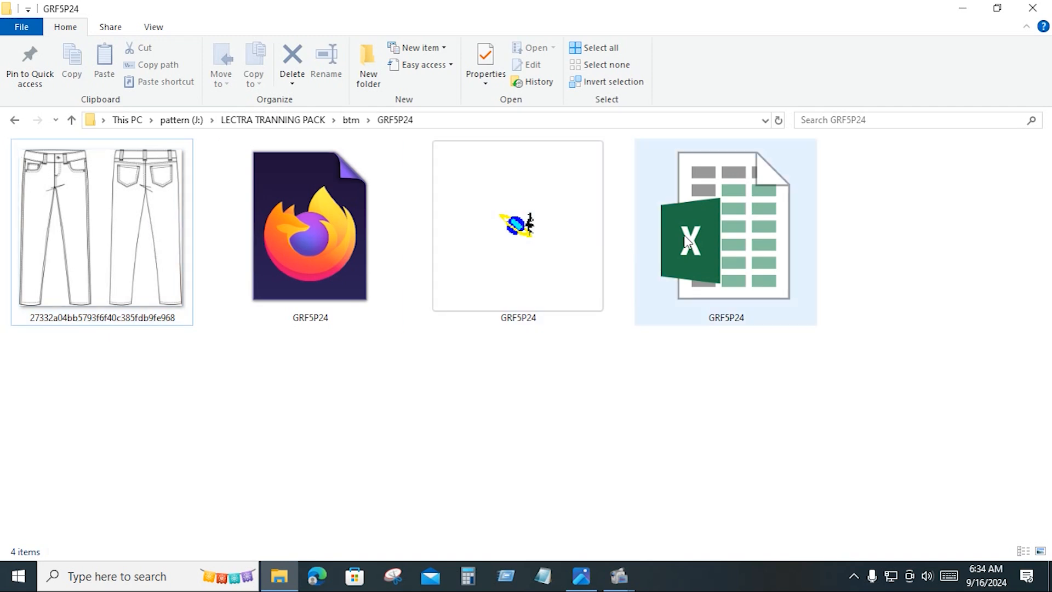
# Switch to the GRF5P24 folder in File Explorer and open the GRF5P24 measurement workbook in Excel
pyautogui.moveTo(686, 241)
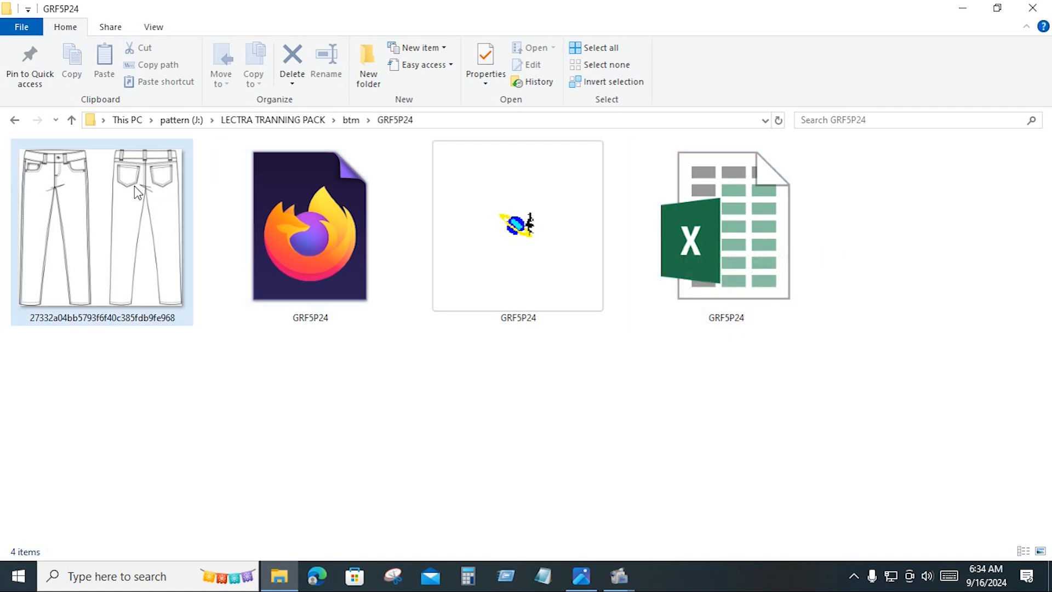
pyautogui.moveTo(137, 192)
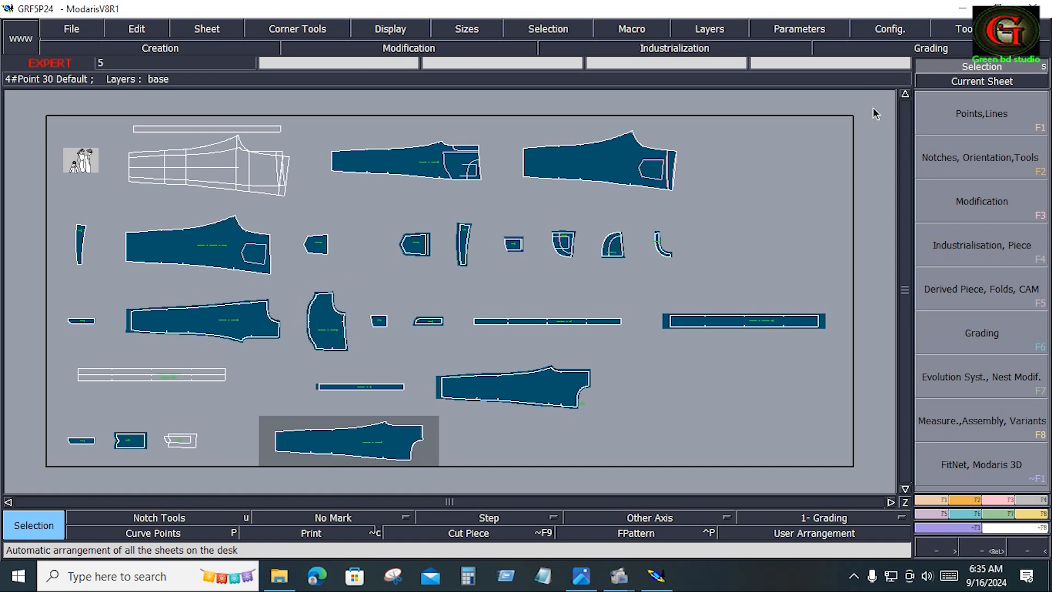
pyautogui.click(963, 12)
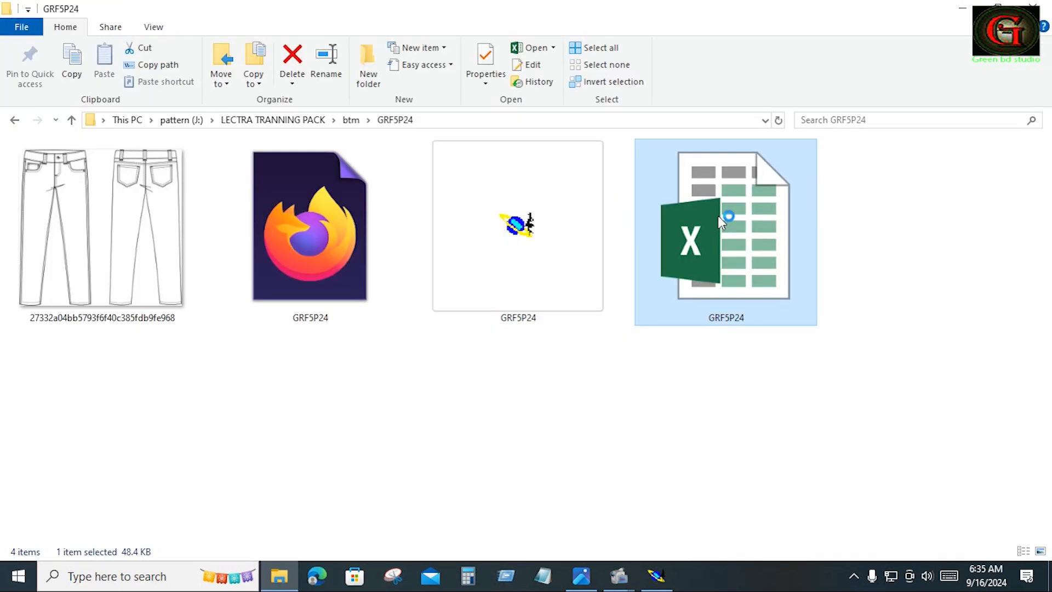
pyautogui.doubleClick(718, 220)
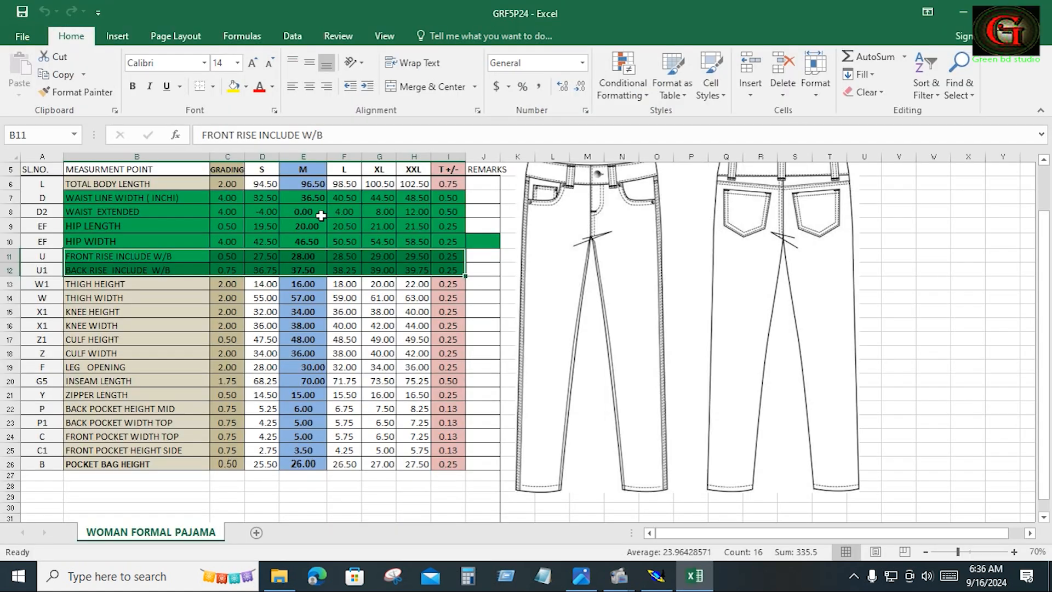
# Examine the grading column from total body length down to pocket bag height in the measurement chart
pyautogui.moveTo(229, 170); pyautogui.dragTo(240, 467)
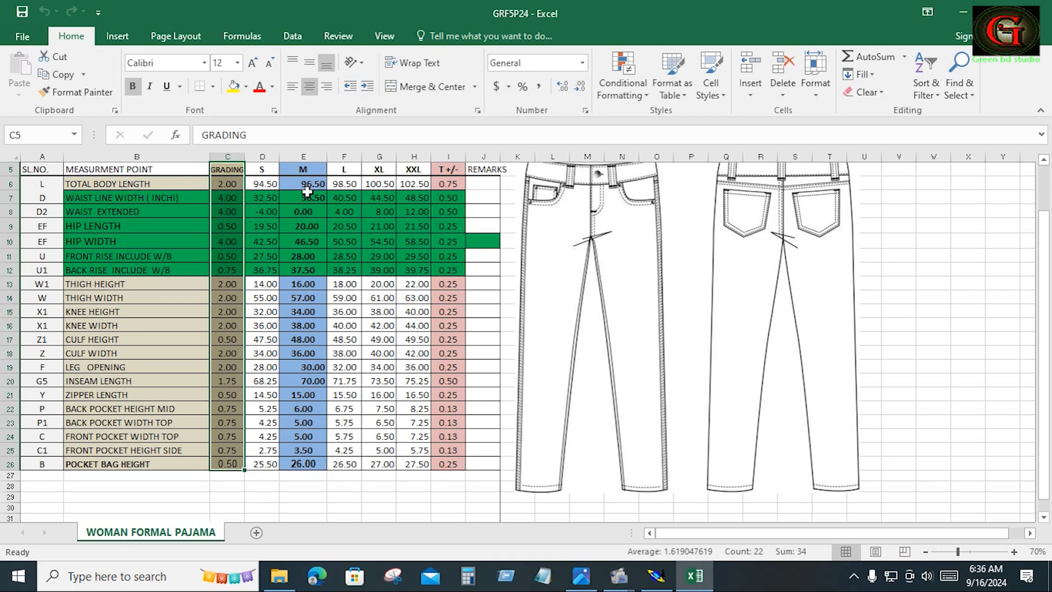
pyautogui.click(374, 488)
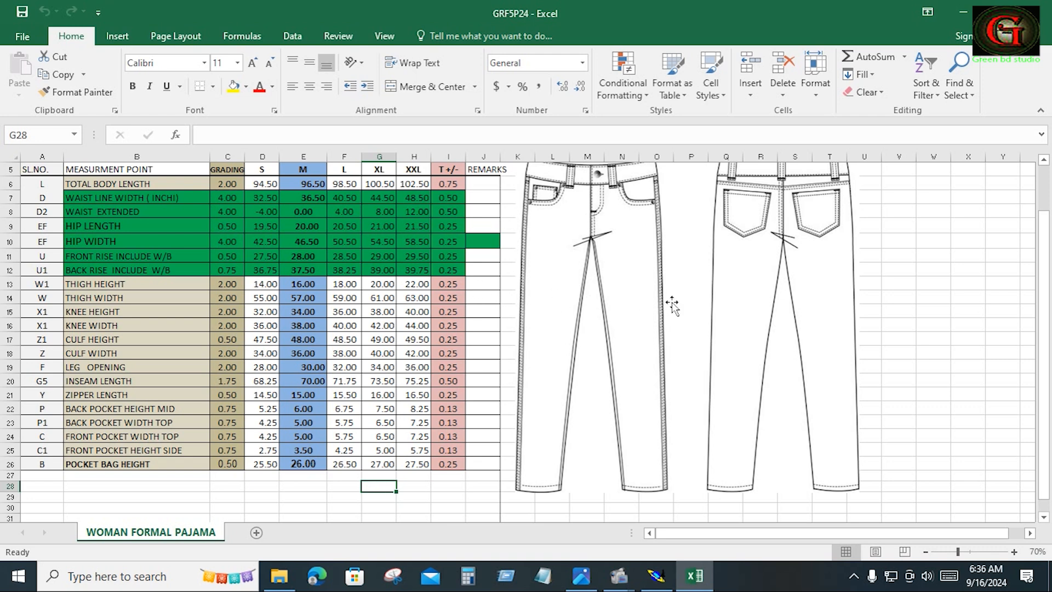
pyautogui.moveTo(1050, 342); pyautogui.dragTo(1045, 309)
pyautogui.click(968, 344)
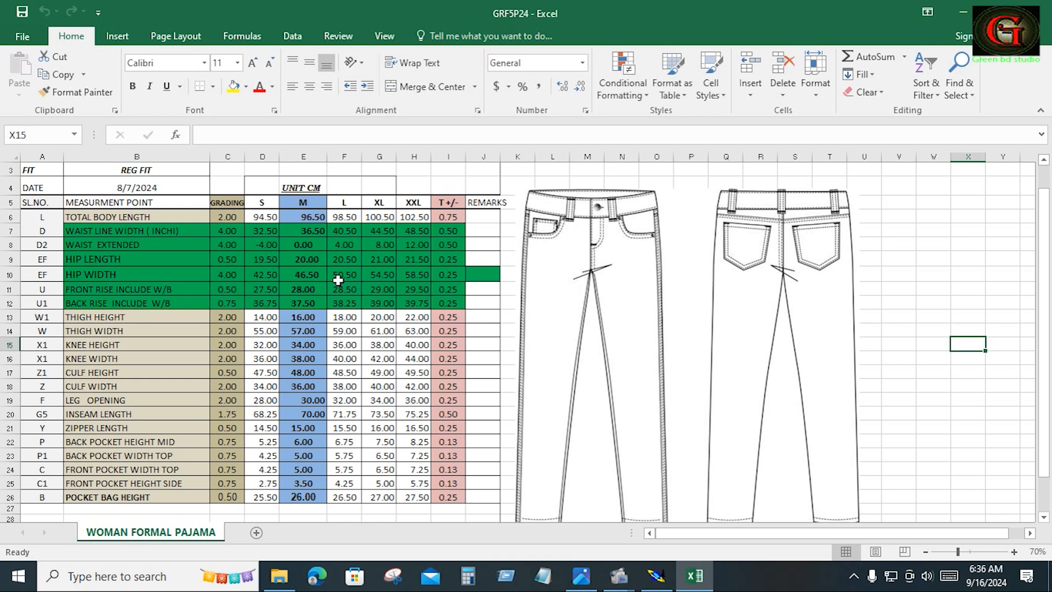
# Inspect how the S, L and XXL formulas in the total body length row use the grading value
pyautogui.click(263, 217)
pyautogui.write('=')
pyautogui.click(303, 217)
pyautogui.write('-')
pyautogui.click(227, 217)
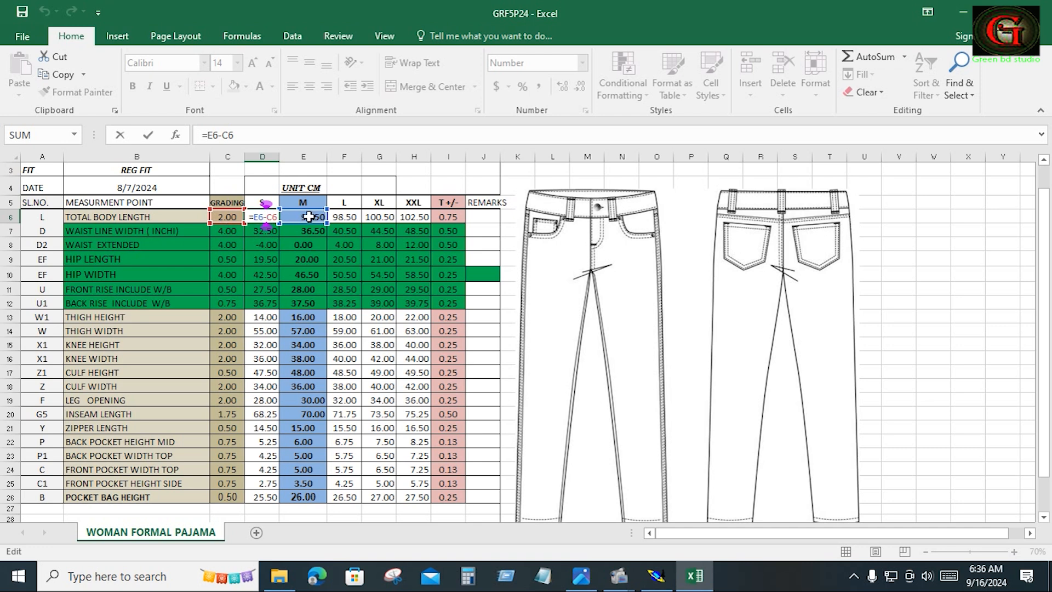
pyautogui.click(344, 218)
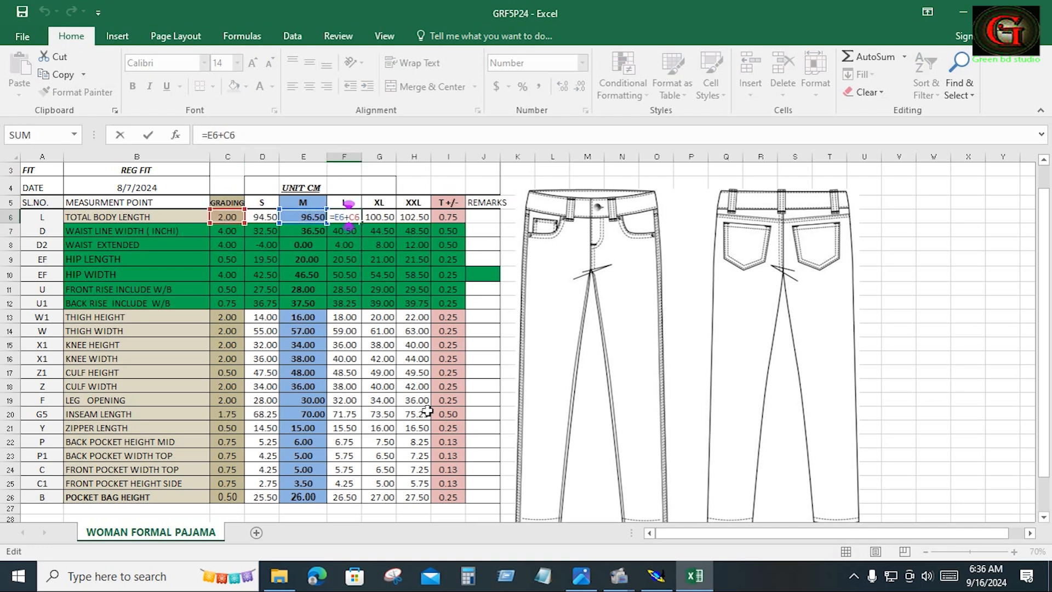
pyautogui.press('Return')
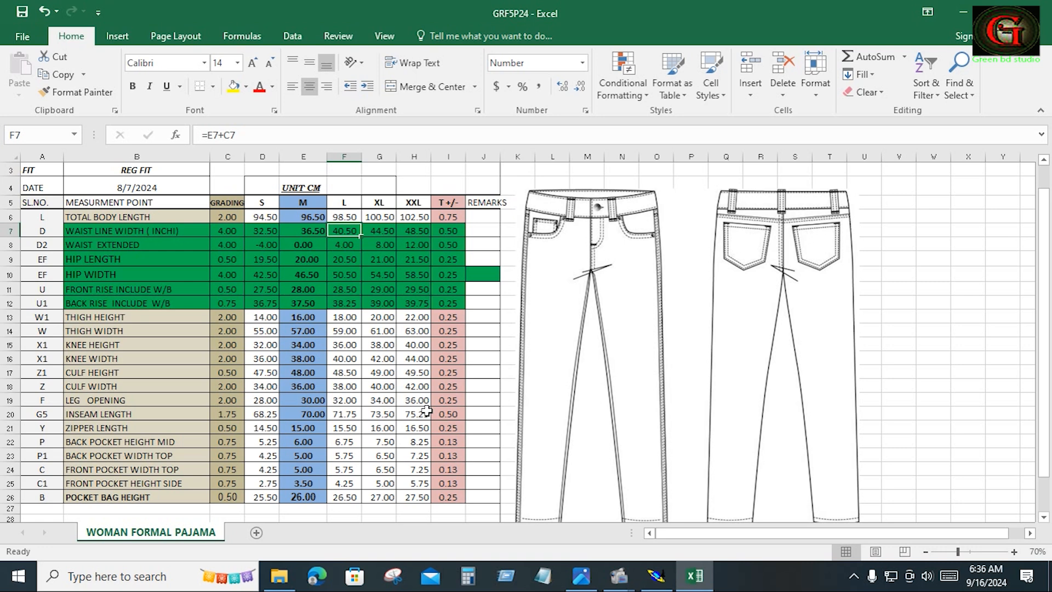
pyautogui.doubleClick(415, 217)
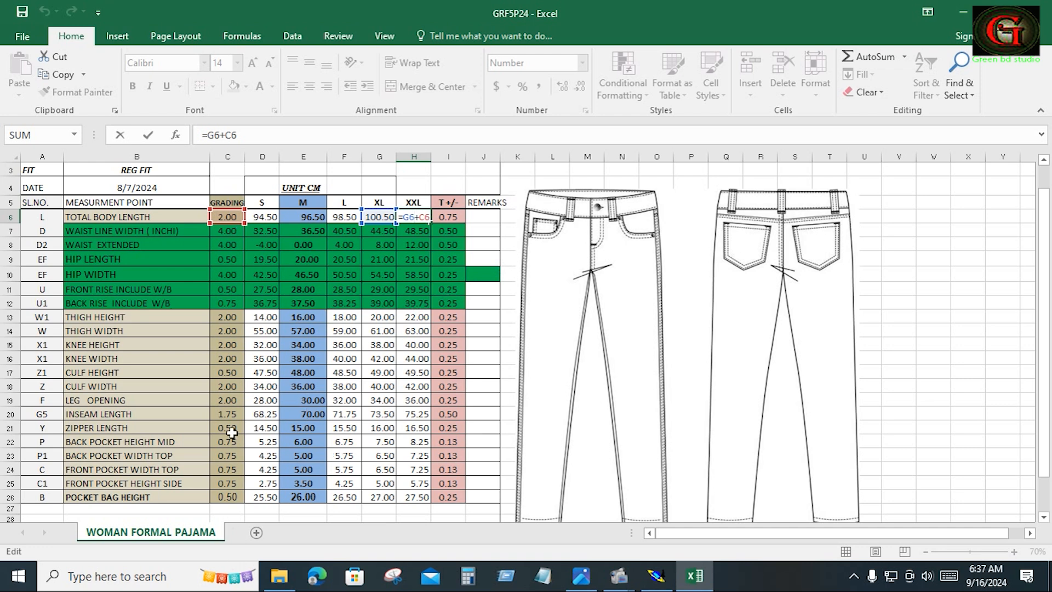
# Examine the M-size leg opening and inseam length cells in the measurement chart
pyautogui.click(310, 415)
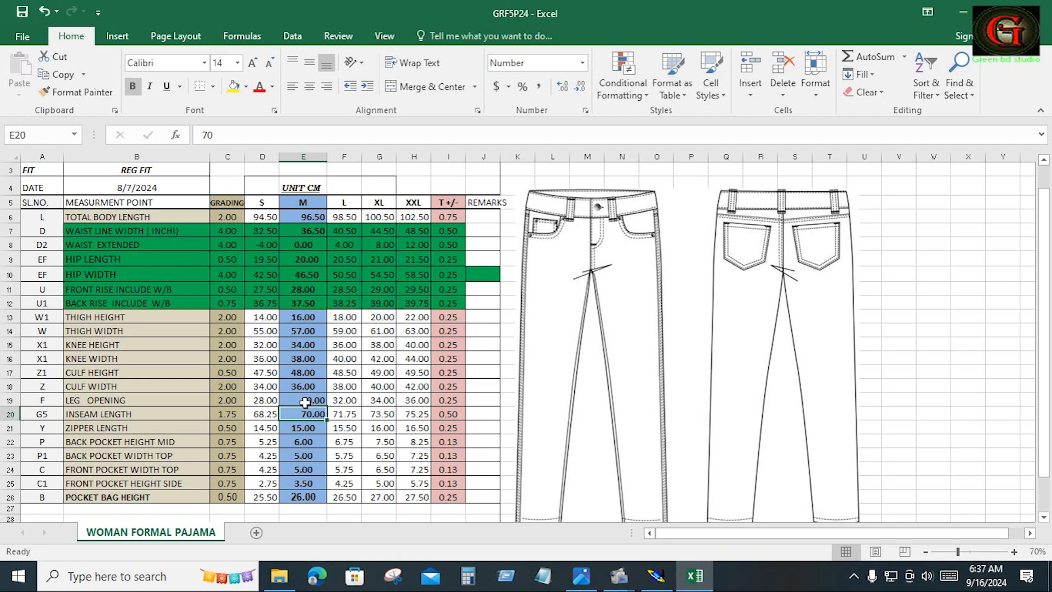
pyautogui.moveTo(306, 403); pyautogui.dragTo(306, 414)
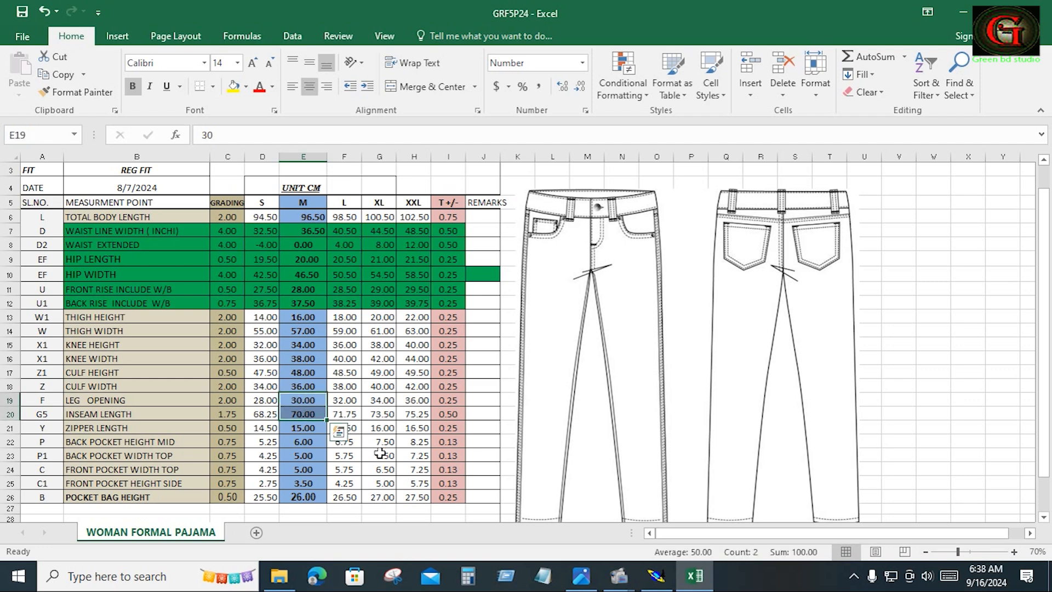
pyautogui.click(926, 398)
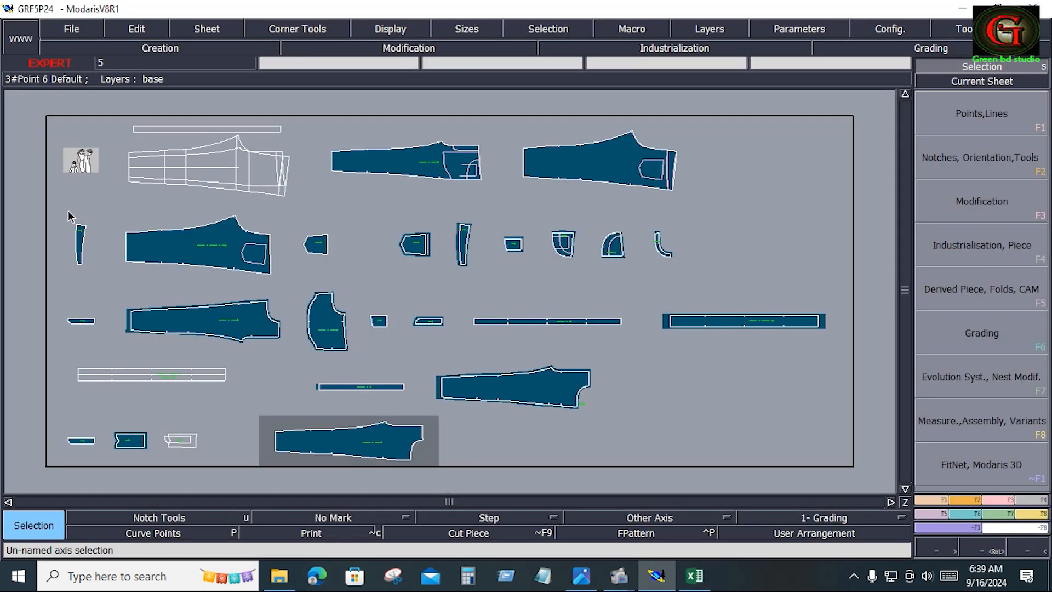
pyautogui.moveTo(54, 210); pyautogui.dragTo(841, 486)
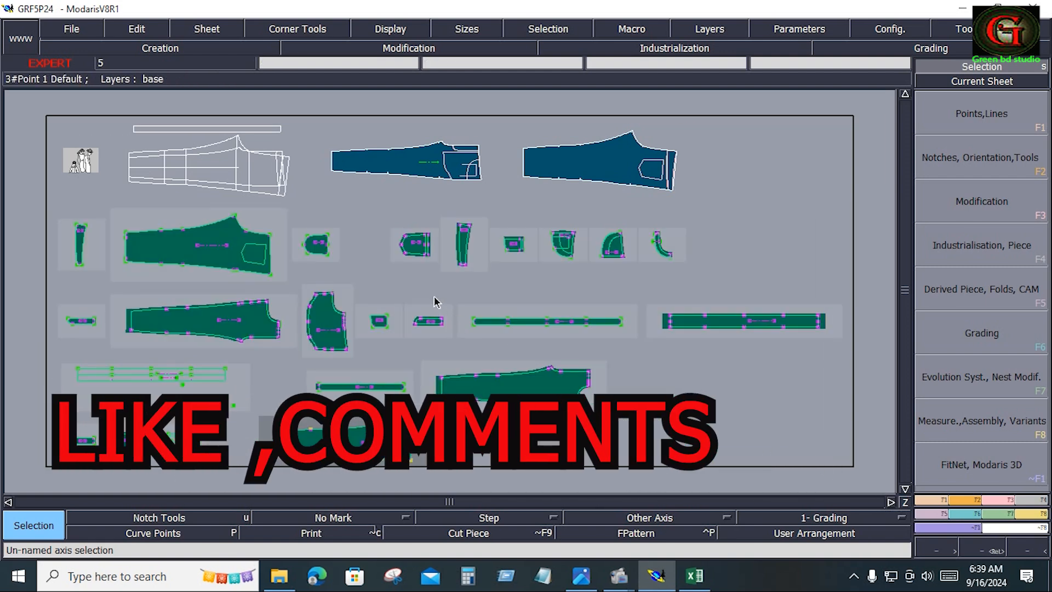
pyautogui.click(364, 287)
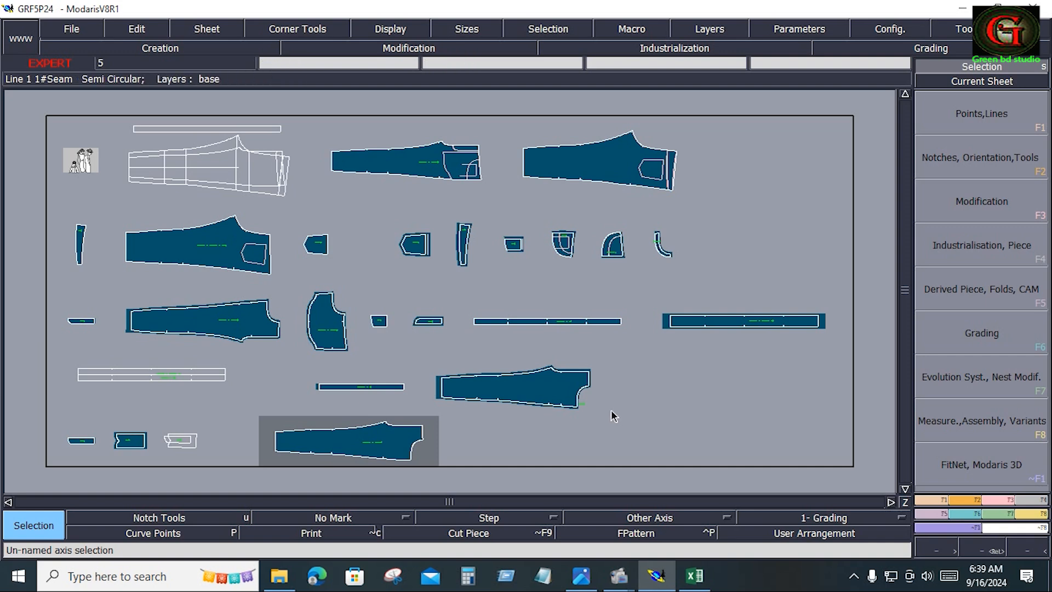
# Draw a Bezier curve about 8.5 inches long on the front sheet, from the side seam around the small pocket's inner corners to the waist edge
pyautogui.click(457, 167)
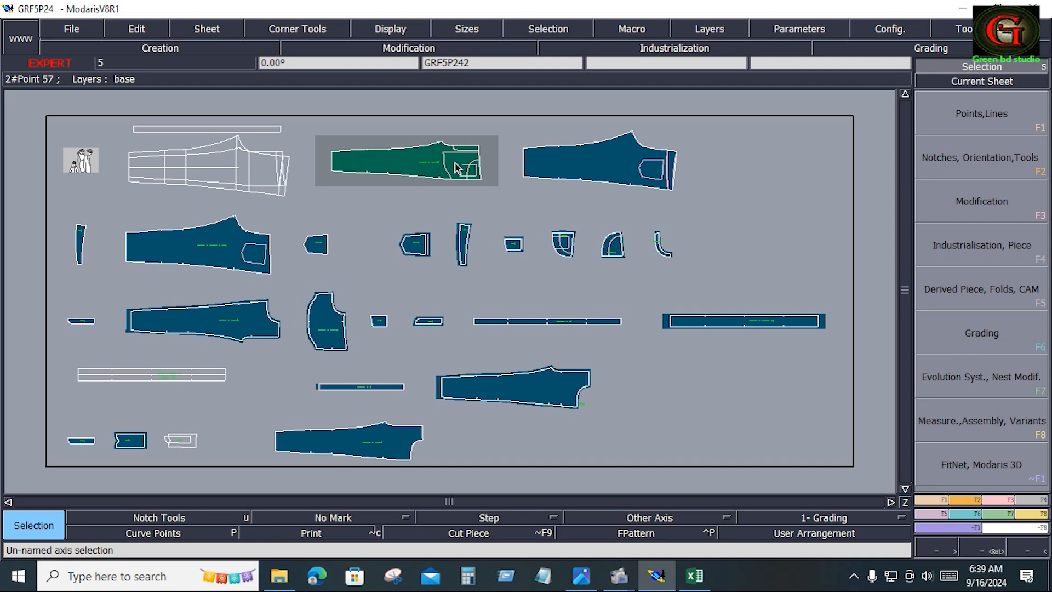
pyautogui.press('z')
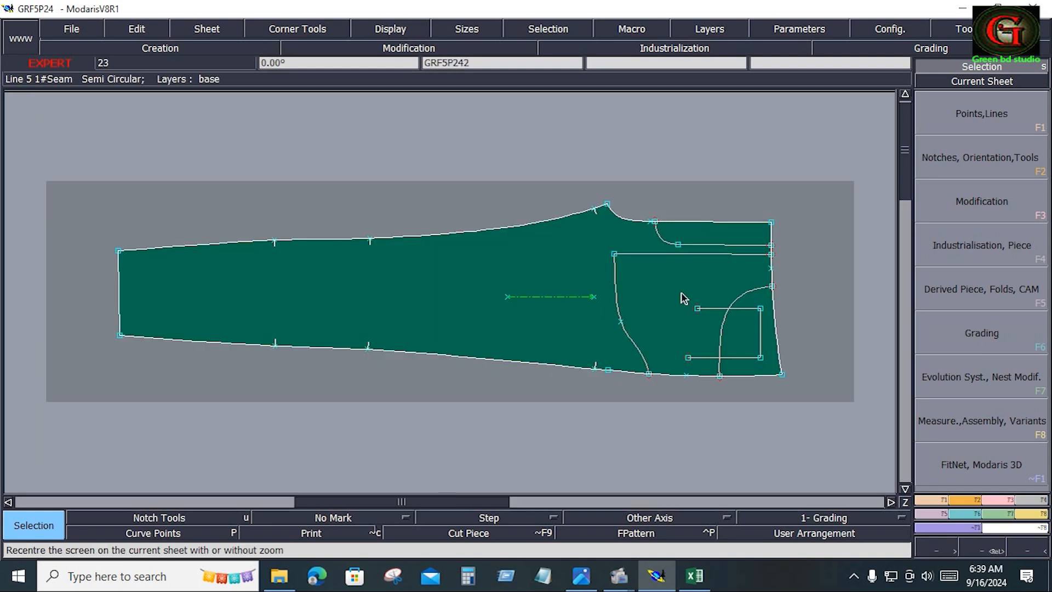
pyautogui.click(981, 115)
pyautogui.click(990, 428)
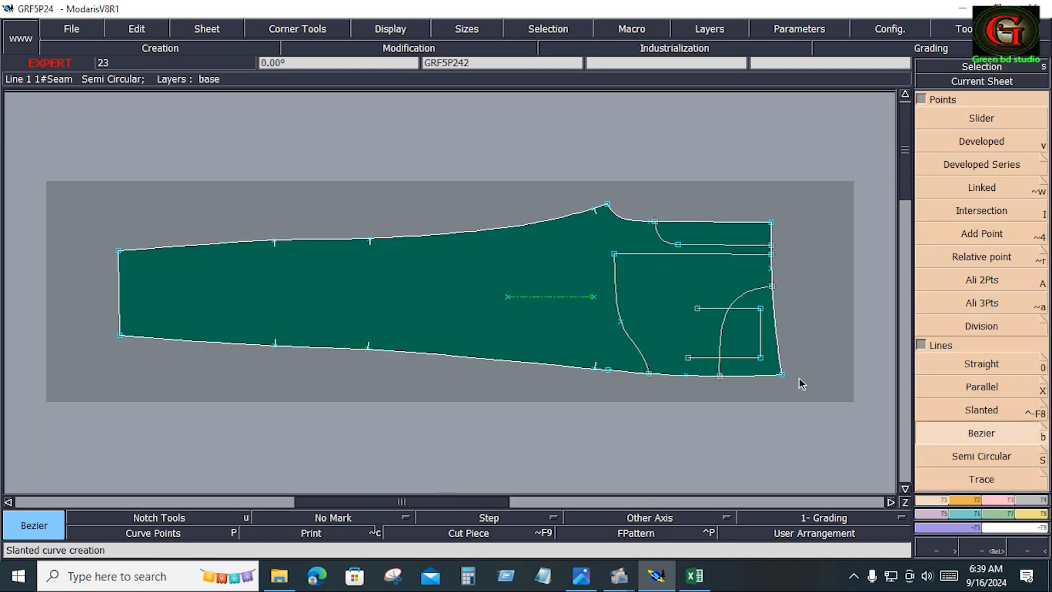
pyautogui.click(699, 310)
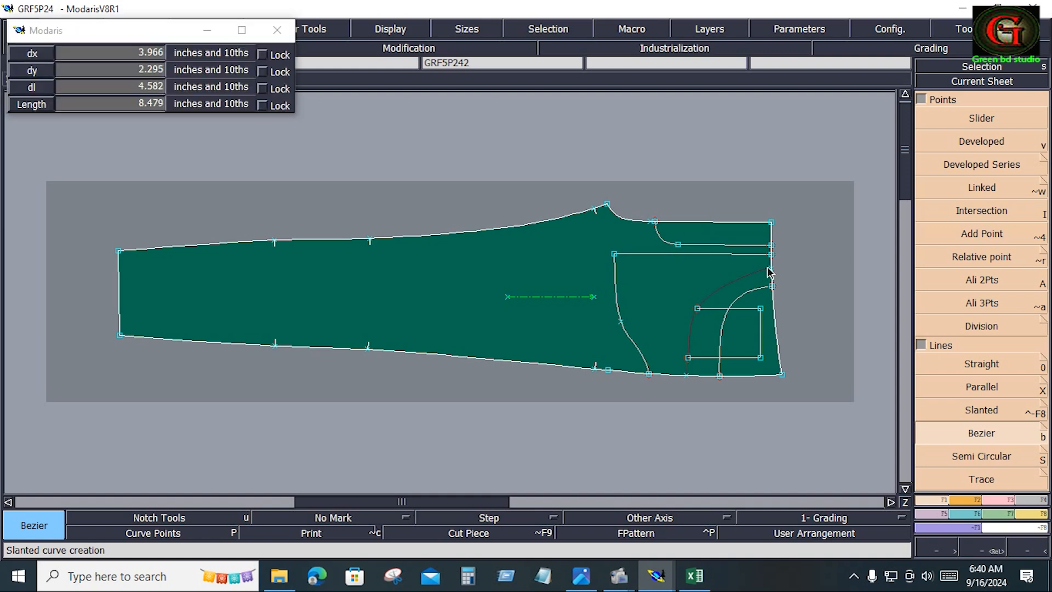
pyautogui.click(770, 270)
# Set all access path directories to the open model's folder, J:/LECTRA TRANNING PACK/btm/GRF5P24/
pyautogui.click(71, 29)
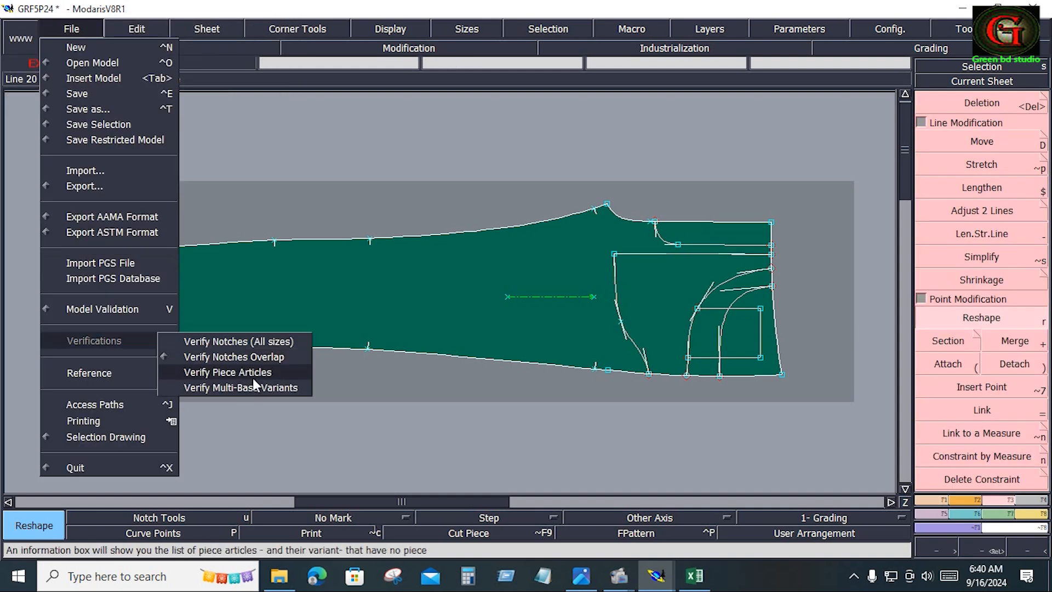
pyautogui.click(91, 405)
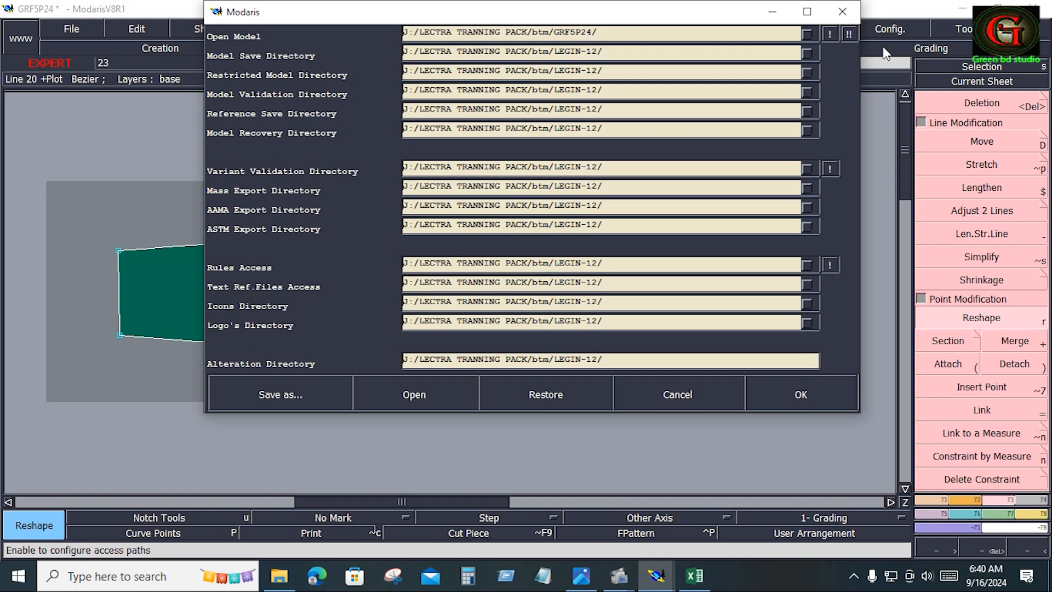
pyautogui.click(849, 34)
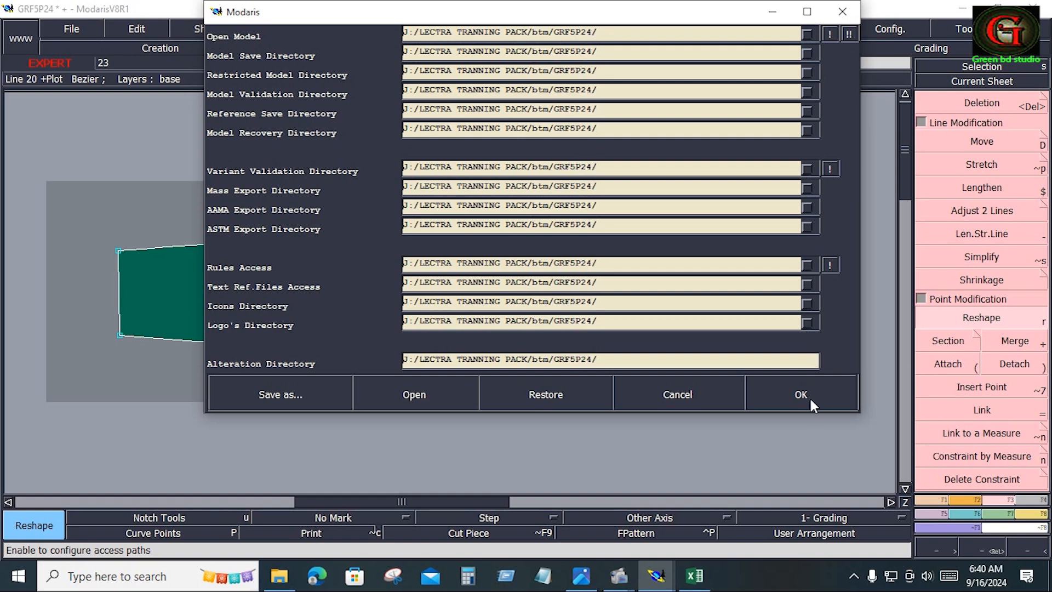
pyautogui.click(802, 395)
# Save the GRF5P24 model in its save directory
pyautogui.click(83, 31)
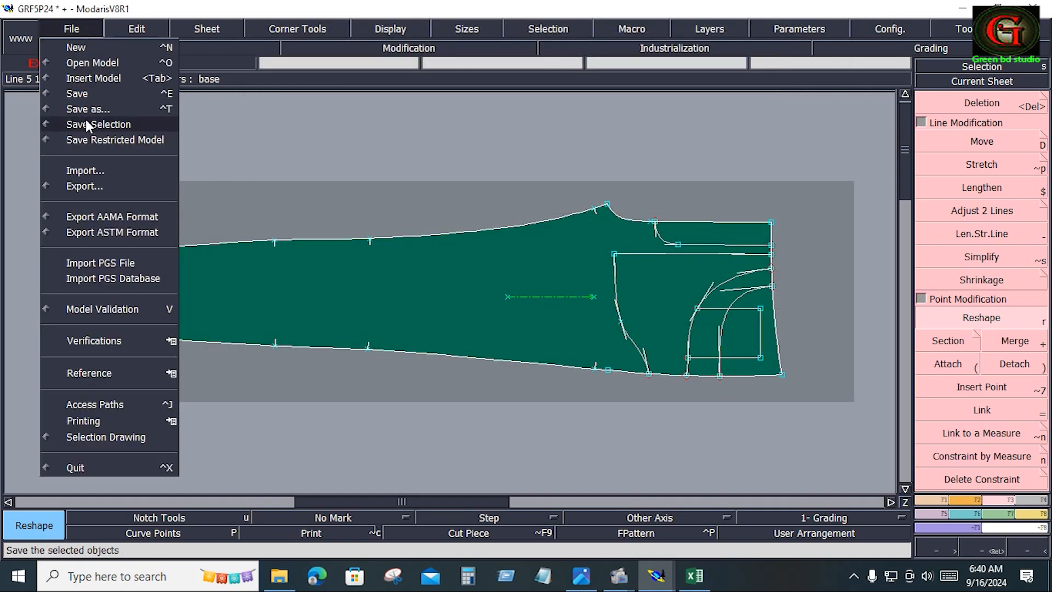
pyautogui.click(80, 93)
pyautogui.click(428, 379)
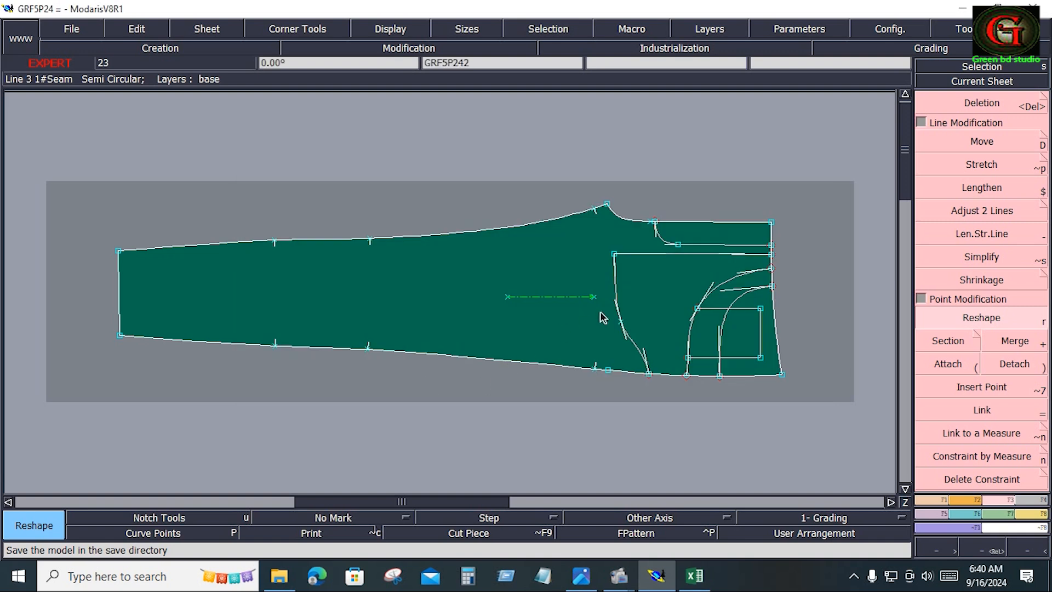
# Arrange all the pattern sheets on the desk
pyautogui.press('j')
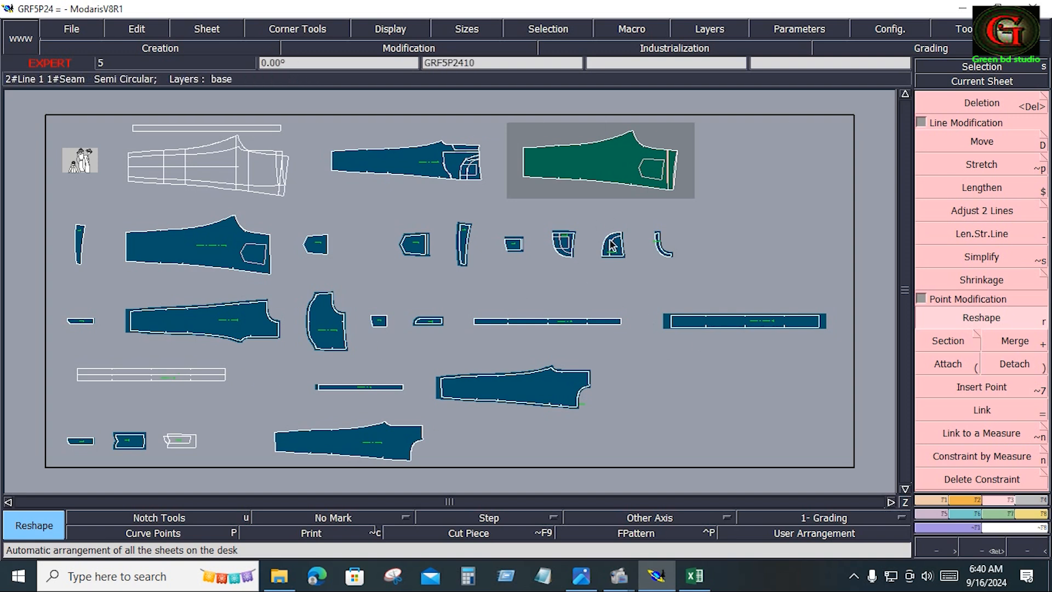
pyautogui.moveTo(51, 206); pyautogui.dragTo(863, 491)
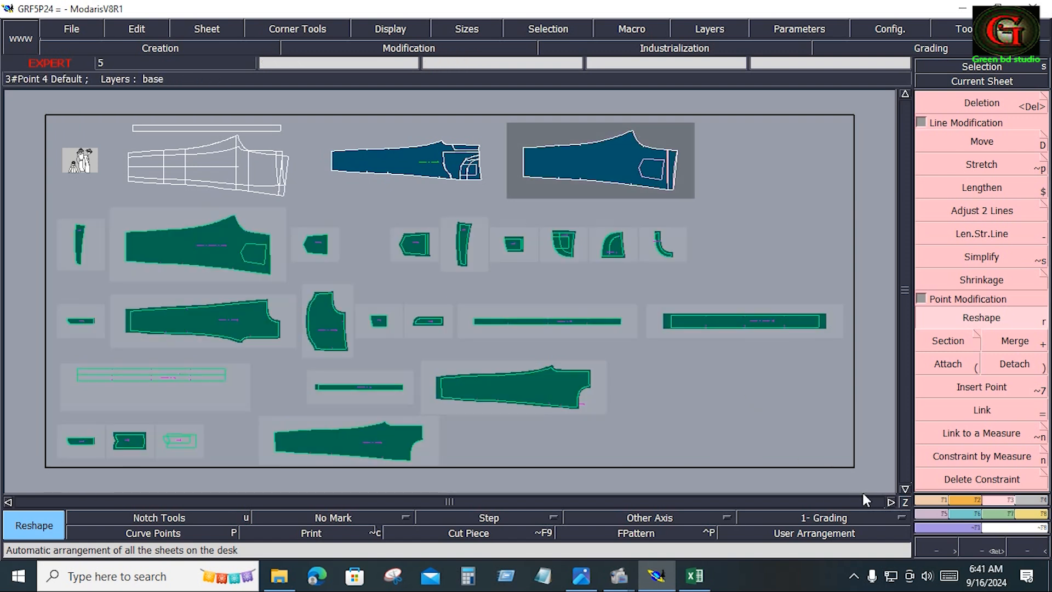
pyautogui.click(725, 423)
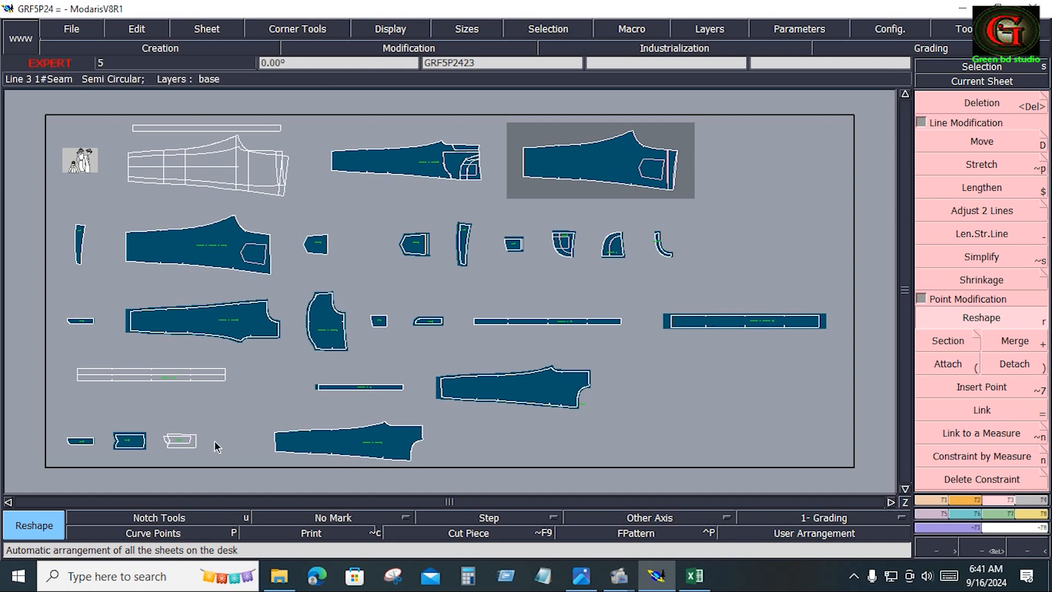
# Select the sheets of the front, the back with its pocket outline, the two narrow strips and the small V-notched piece using Sheet Sel
pyautogui.hotkey('shift', 'i')
pyautogui.press('i')
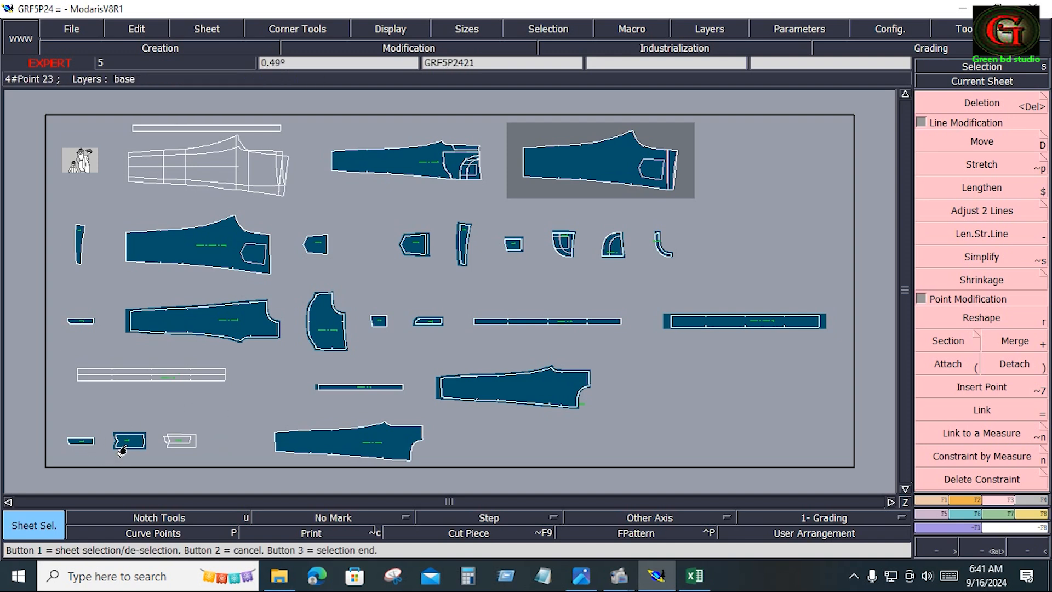
pyautogui.click(87, 450)
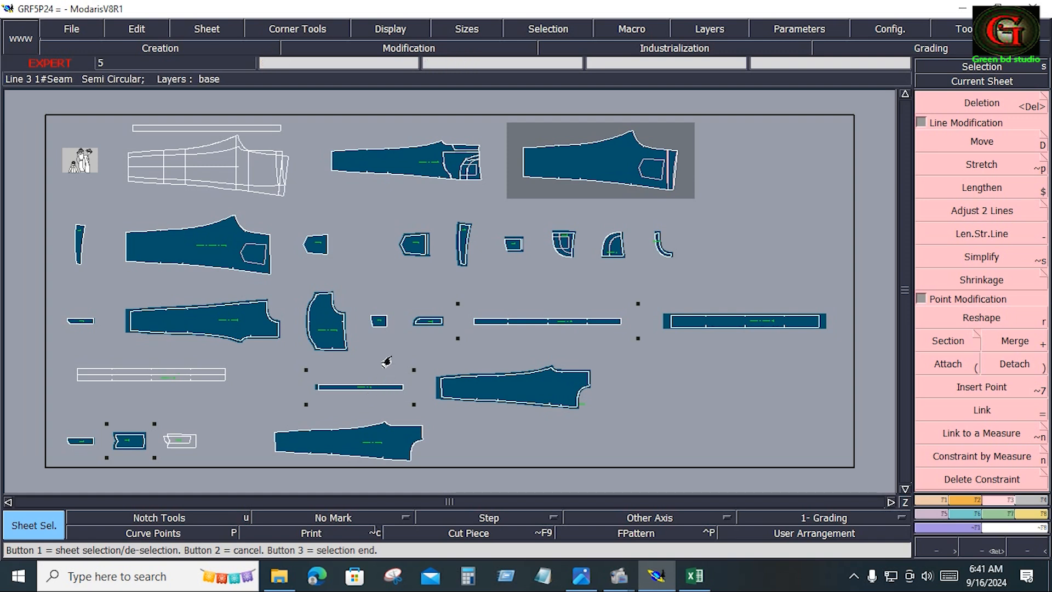
pyautogui.click(419, 174)
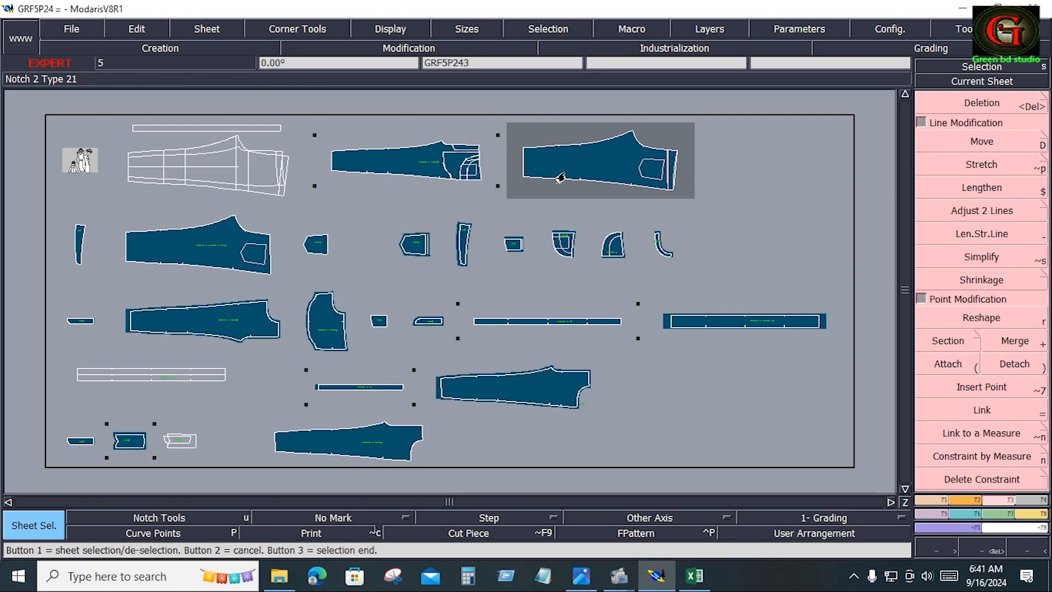
pyautogui.click(599, 175)
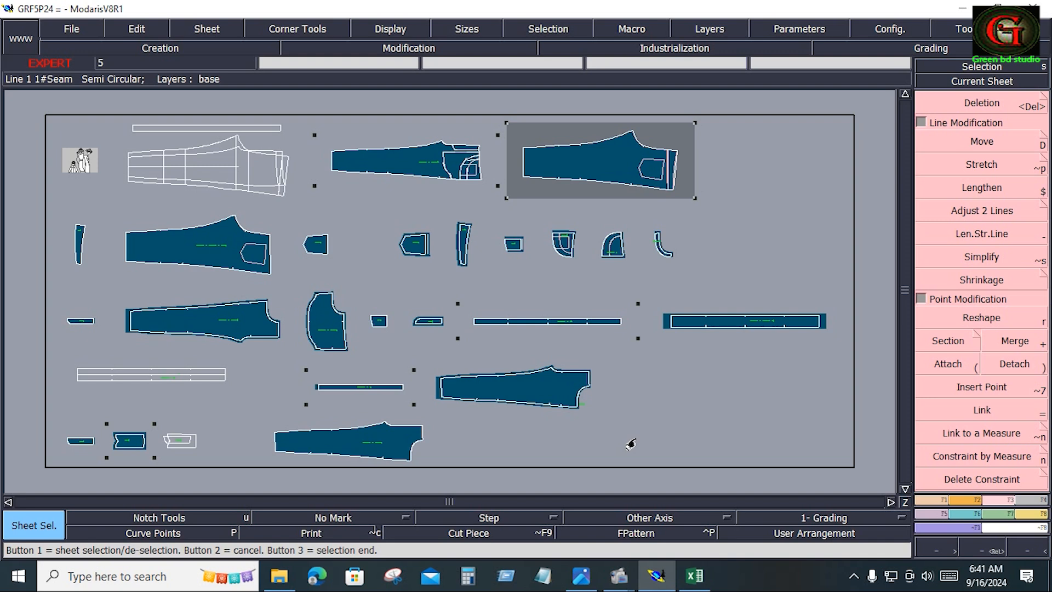
pyautogui.rightClick(635, 439)
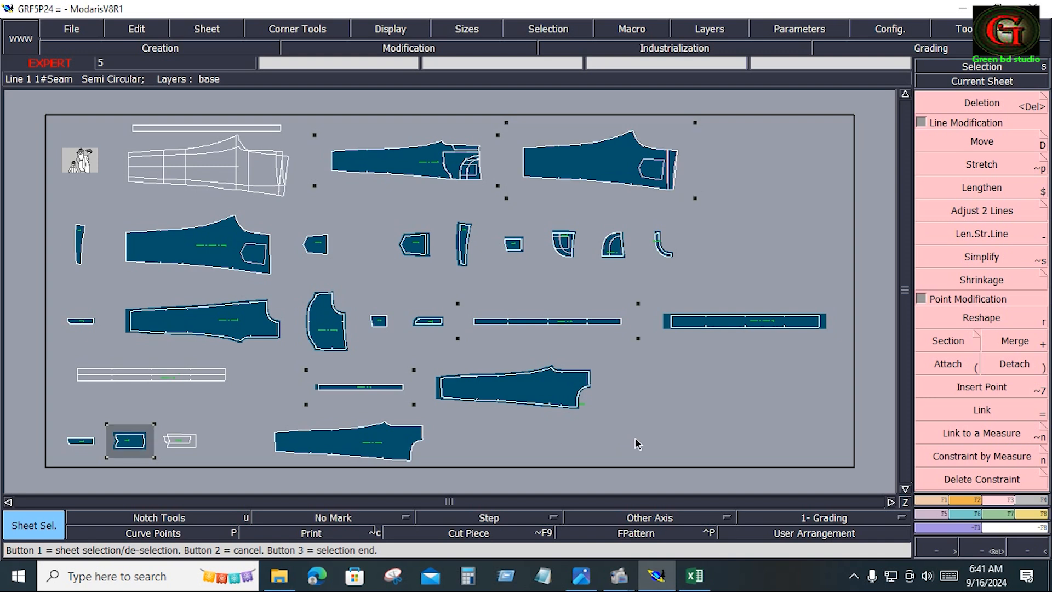
# Display only the selected sheets on the desk
pyautogui.press('e')
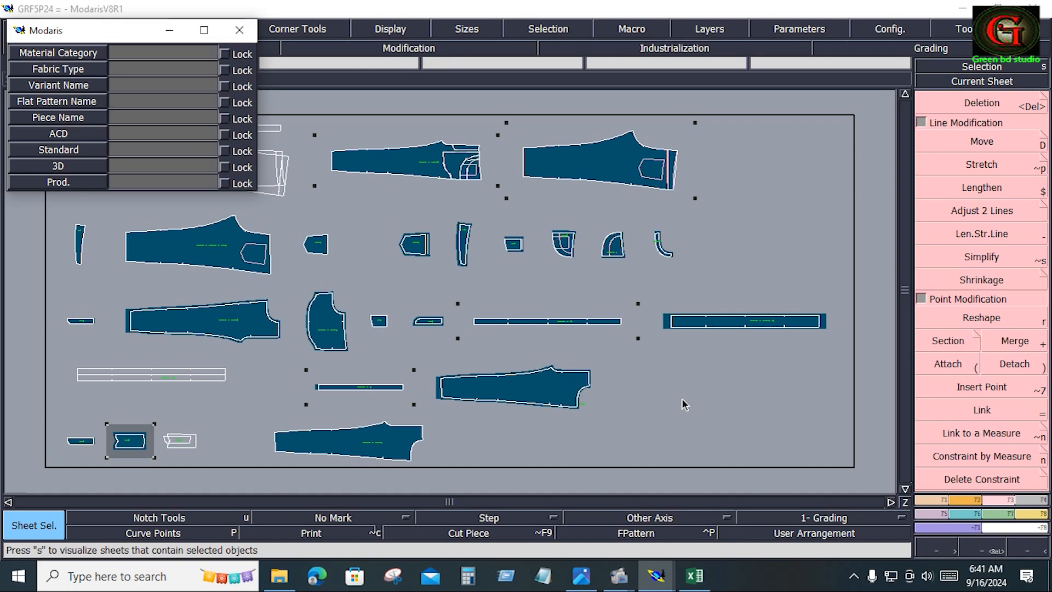
pyautogui.click(416, 156)
pyautogui.press('s')
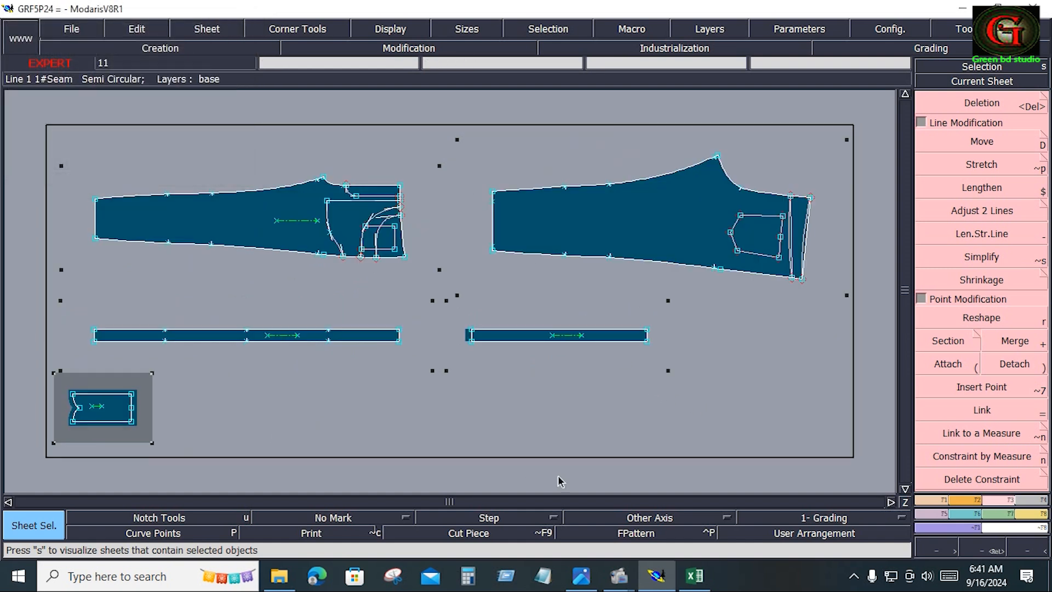
# Arrange all the displayed sheets on the desk
pyautogui.press('j')
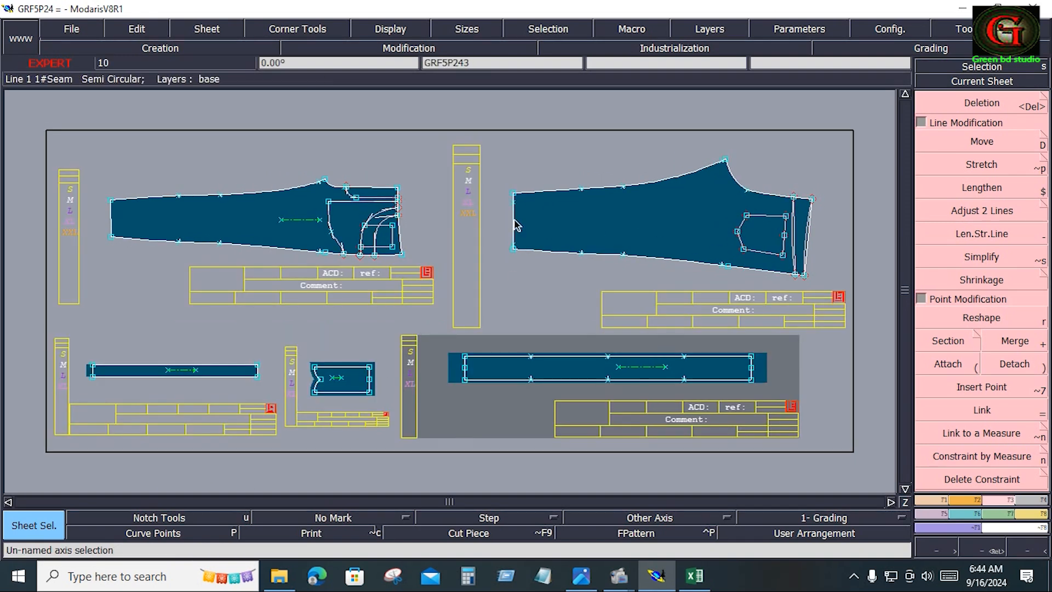
pyautogui.moveTo(79, 142); pyautogui.dragTo(860, 456)
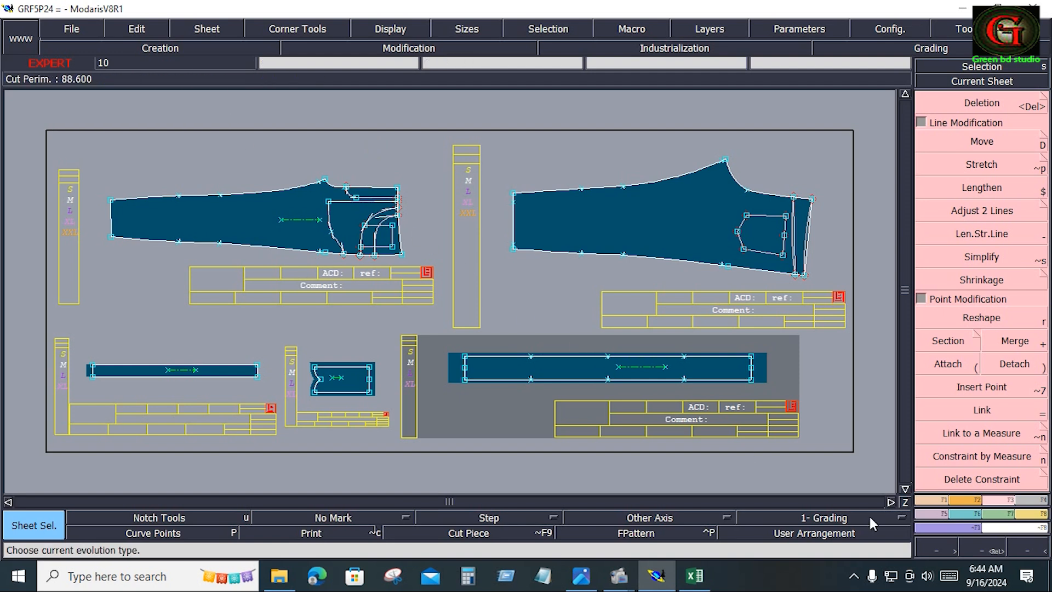
# Select the front, back, two strips and small V-notched piece with Sheet Sel. and display only those sheets
pyautogui.click(209, 29)
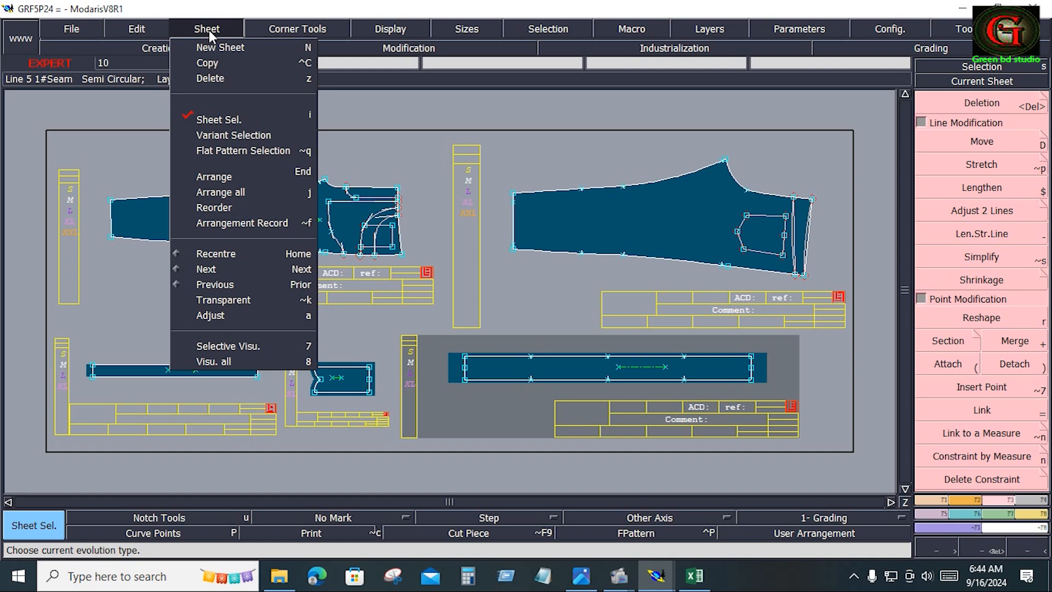
pyautogui.click(215, 120)
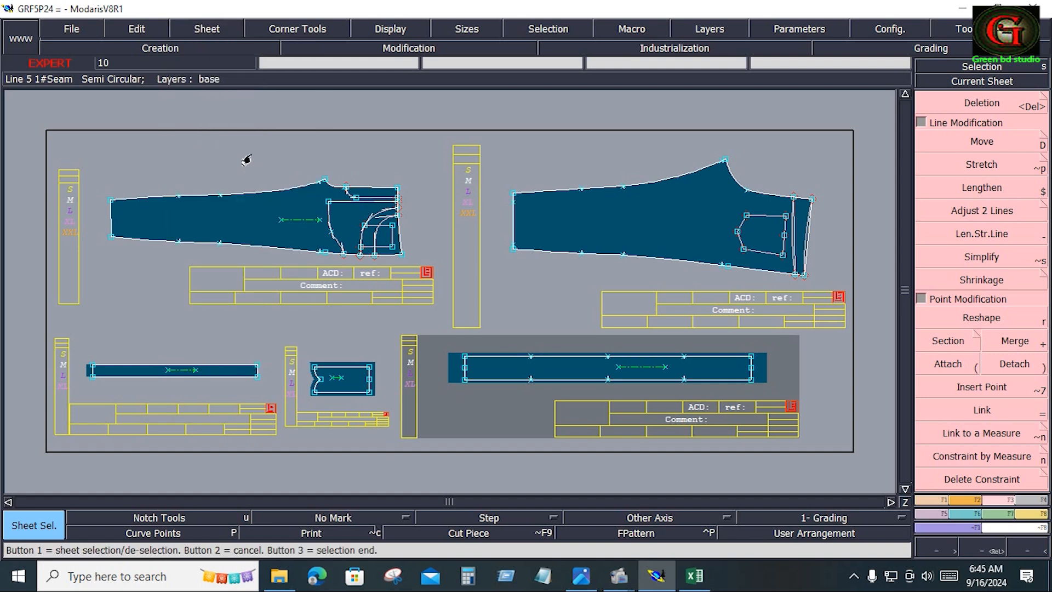
pyautogui.click(284, 228)
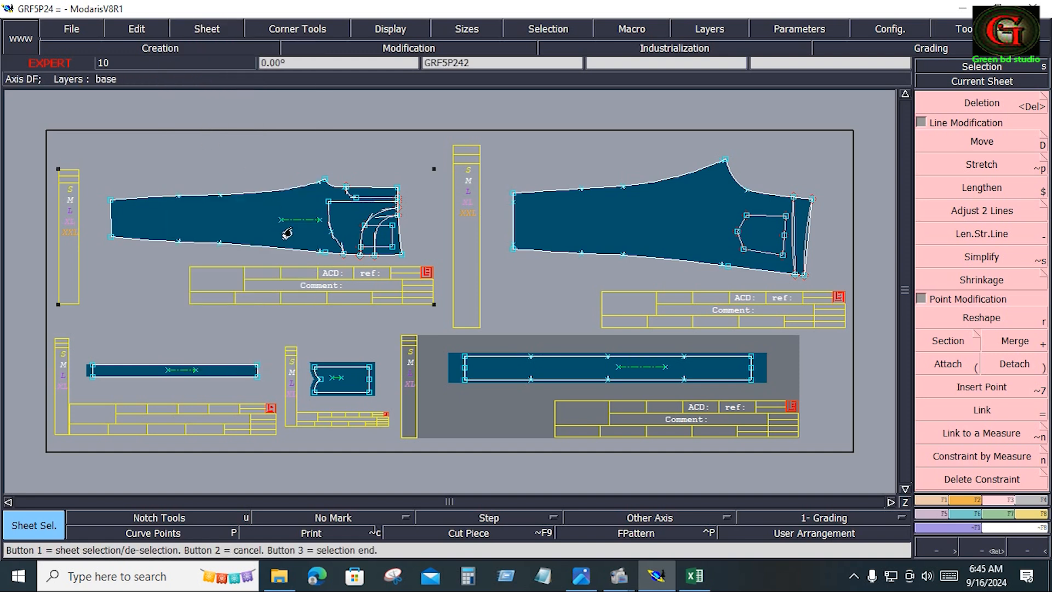
pyautogui.click(601, 246)
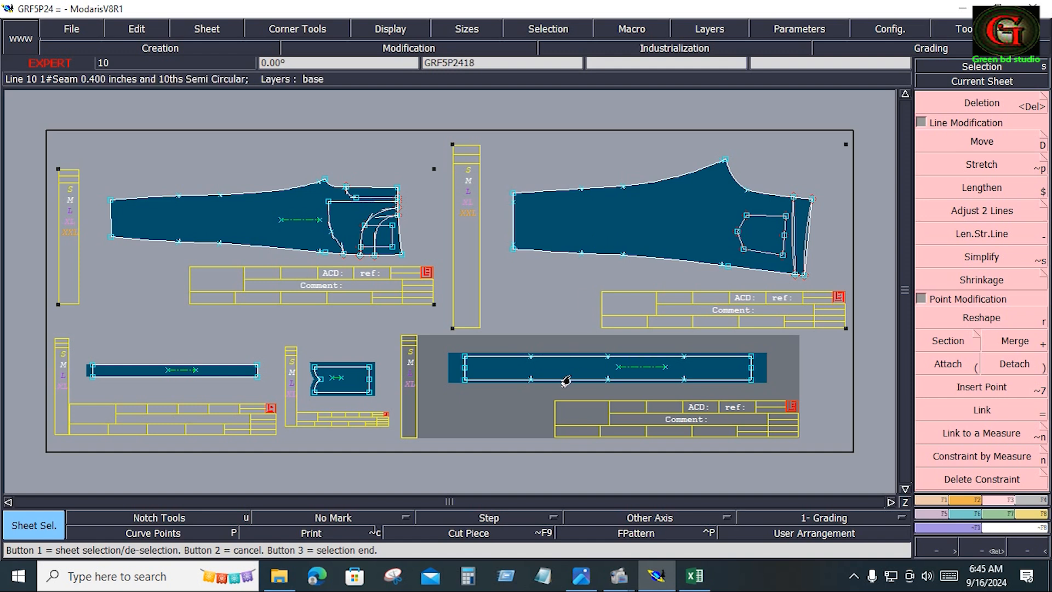
pyautogui.click(343, 397)
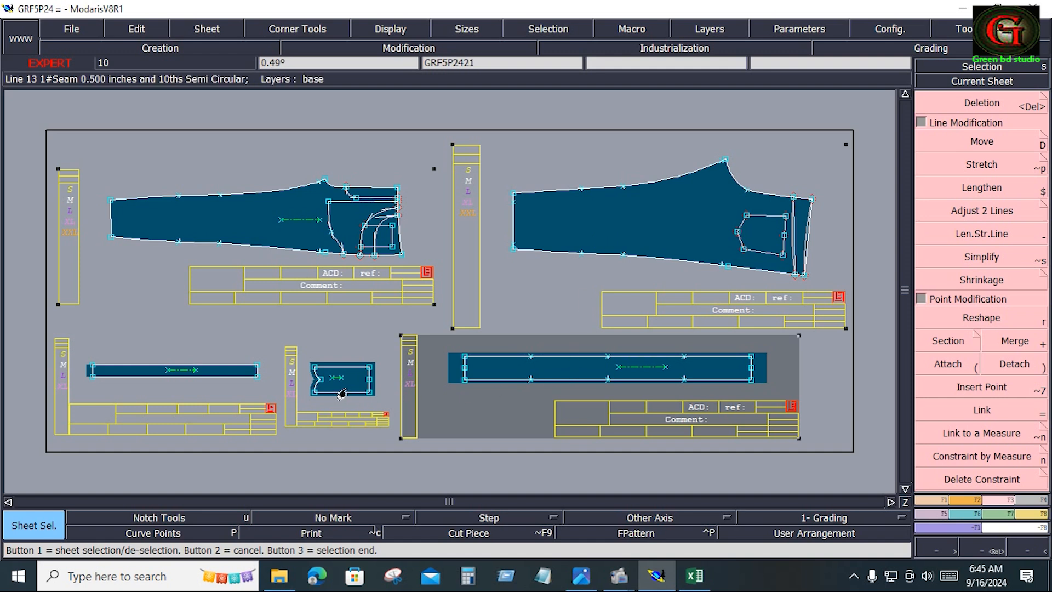
pyautogui.click(208, 376)
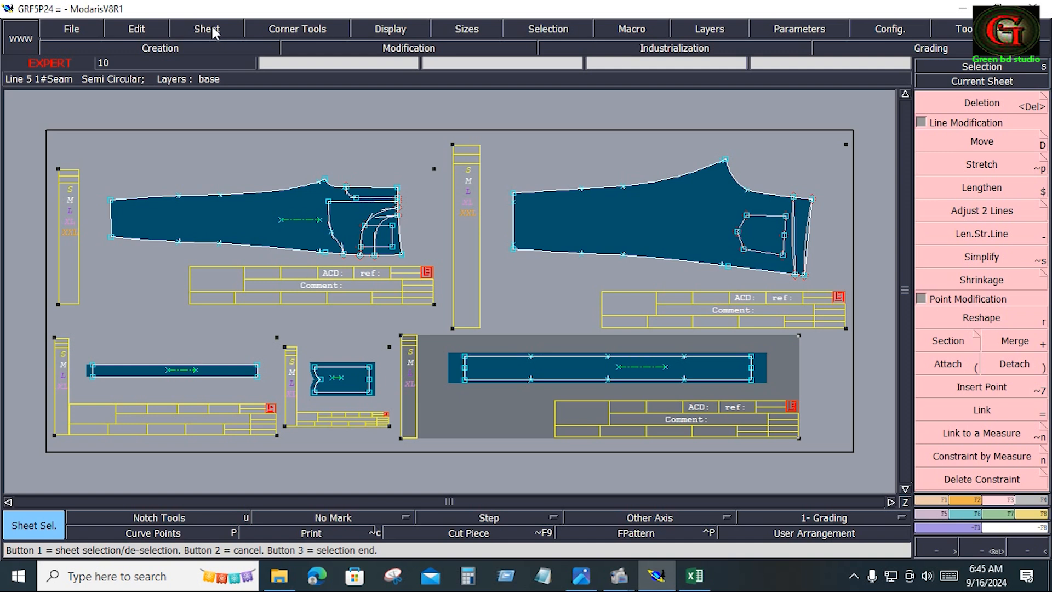
pyautogui.click(215, 158)
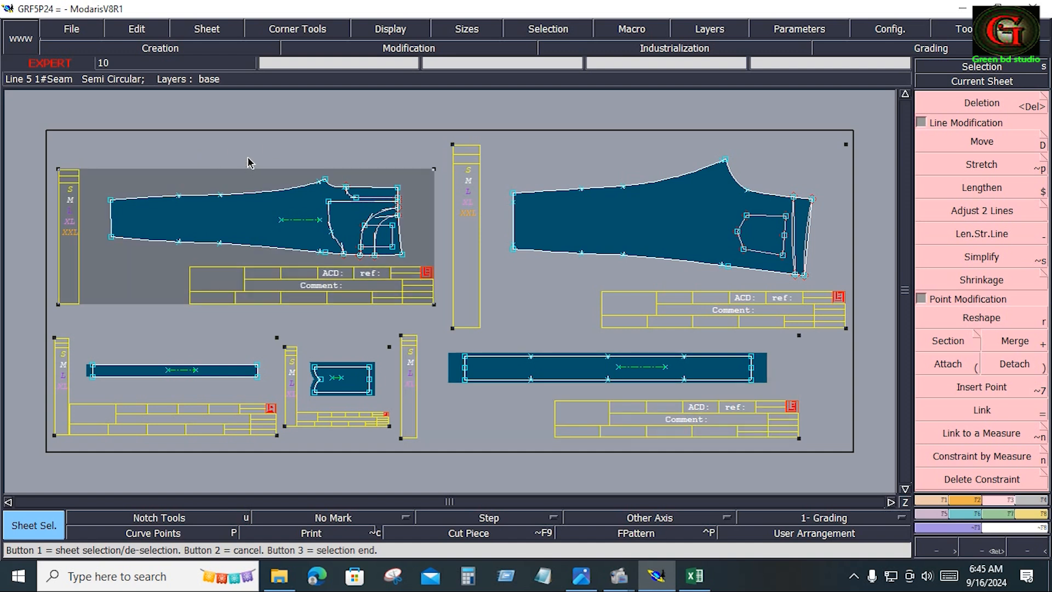
pyautogui.click(206, 30)
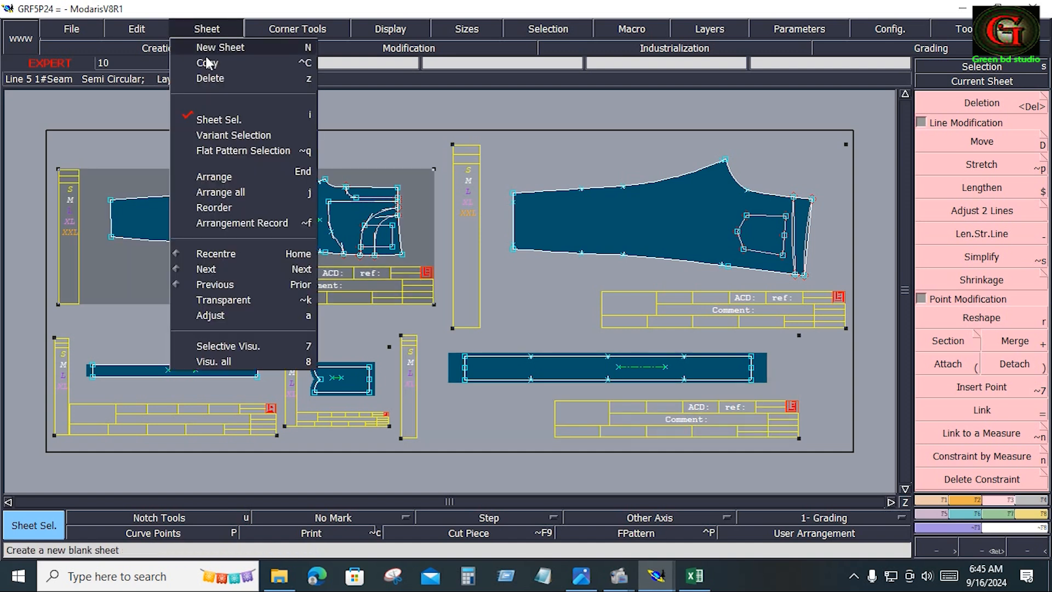
pyautogui.click(267, 347)
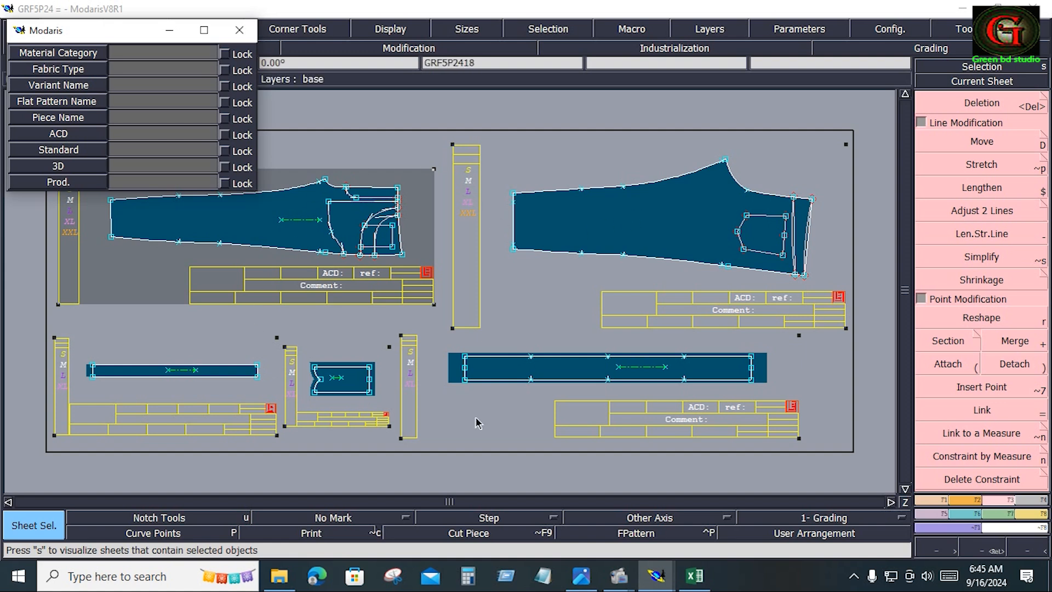
pyautogui.click(525, 148)
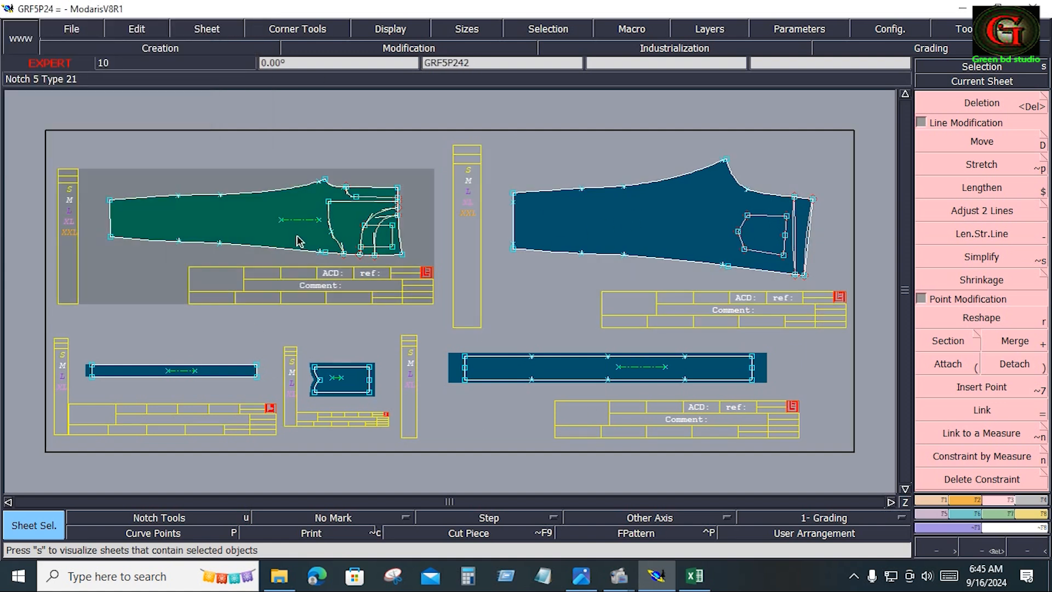
# Show the front leg sheet's curves in all sizes from S to XXL and hide the curve handles
pyautogui.press('Home')
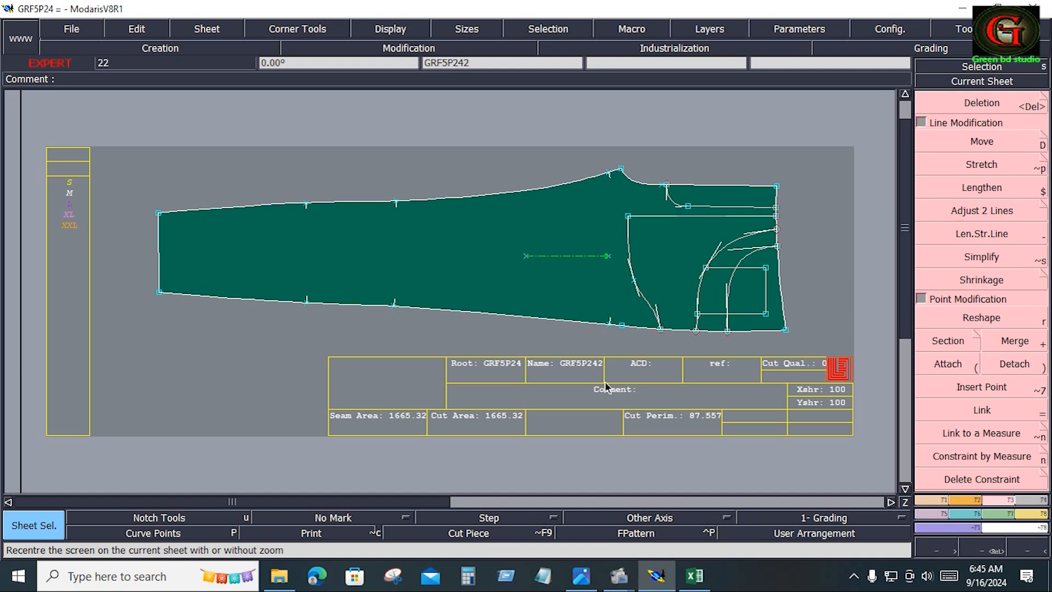
pyautogui.press('F9')
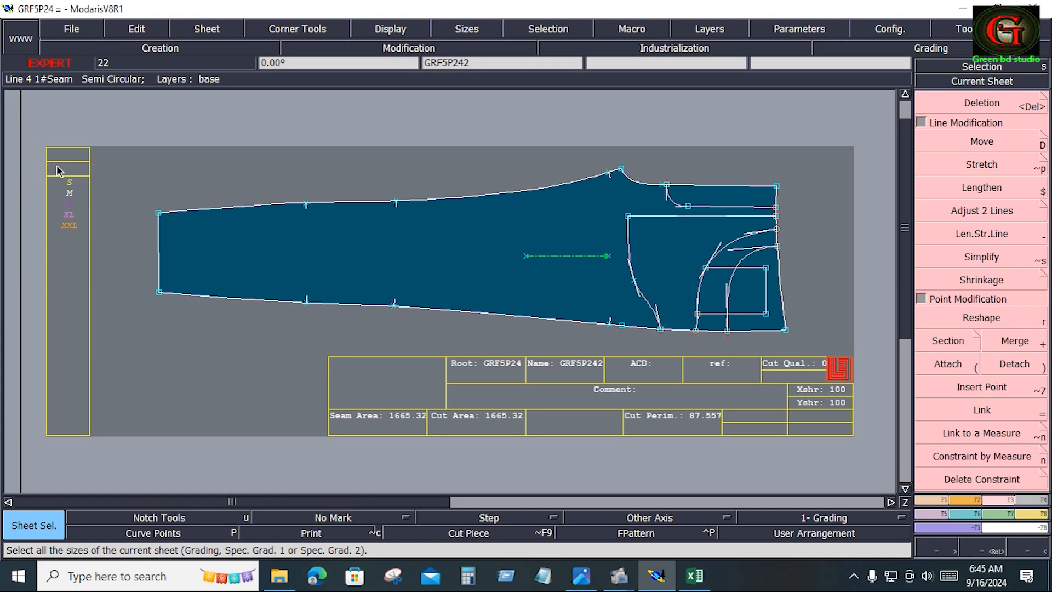
pyautogui.moveTo(55, 165); pyautogui.dragTo(84, 240)
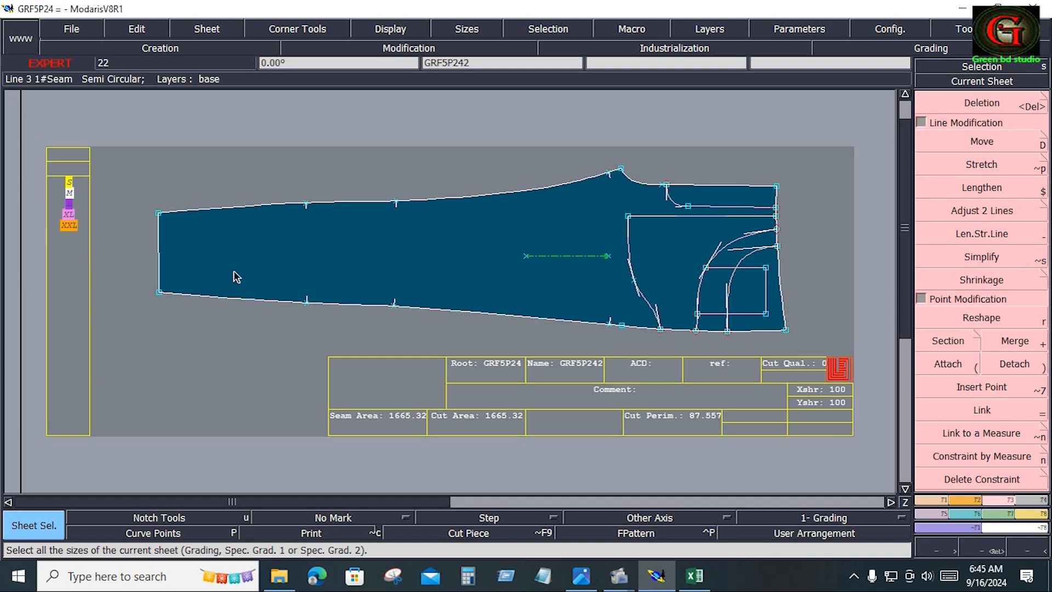
pyautogui.press('F10')
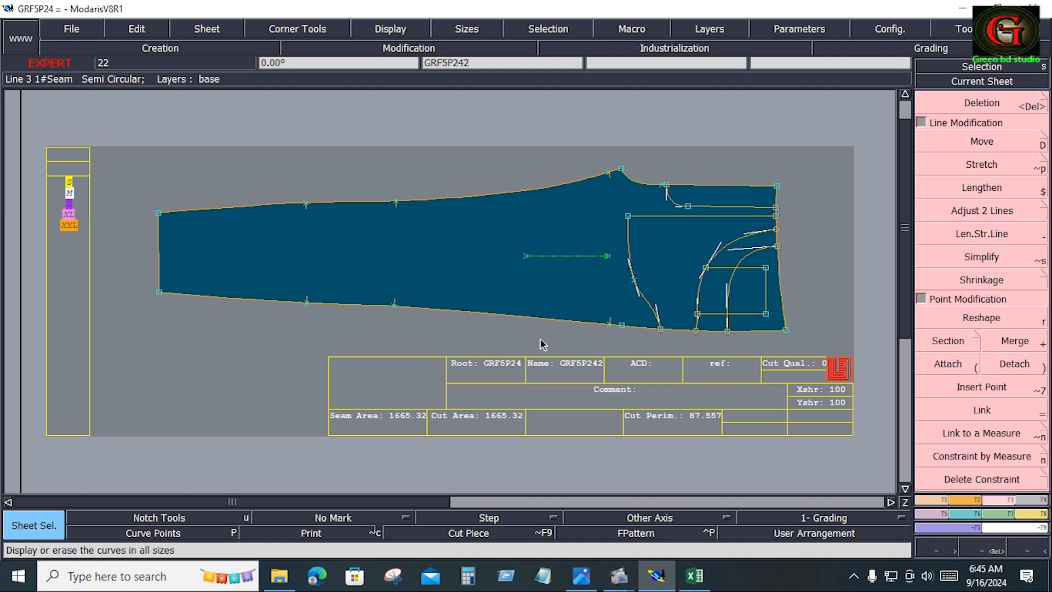
pyautogui.press('F11')
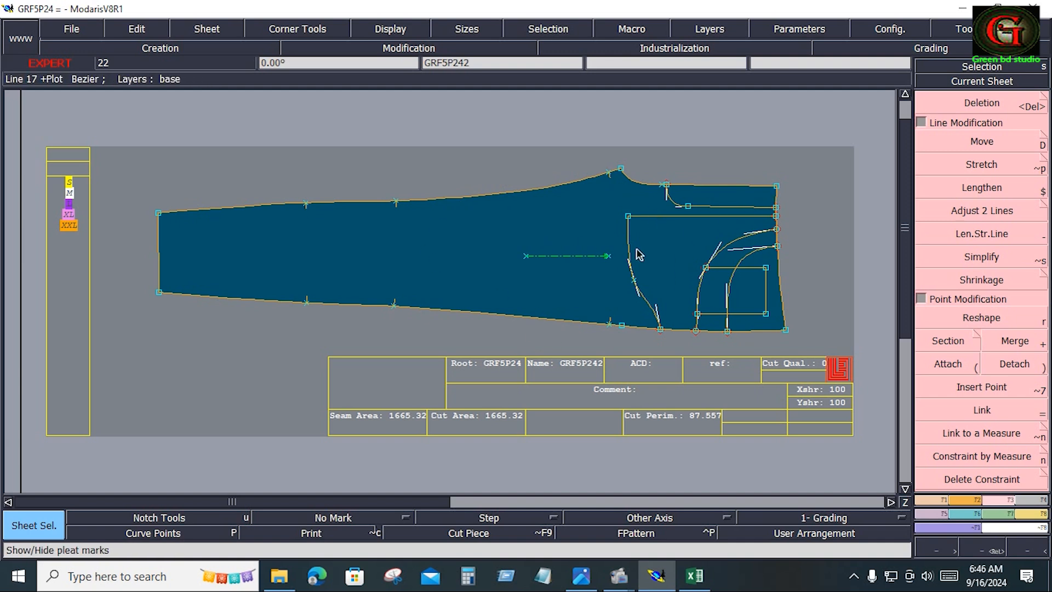
pyautogui.click(389, 29)
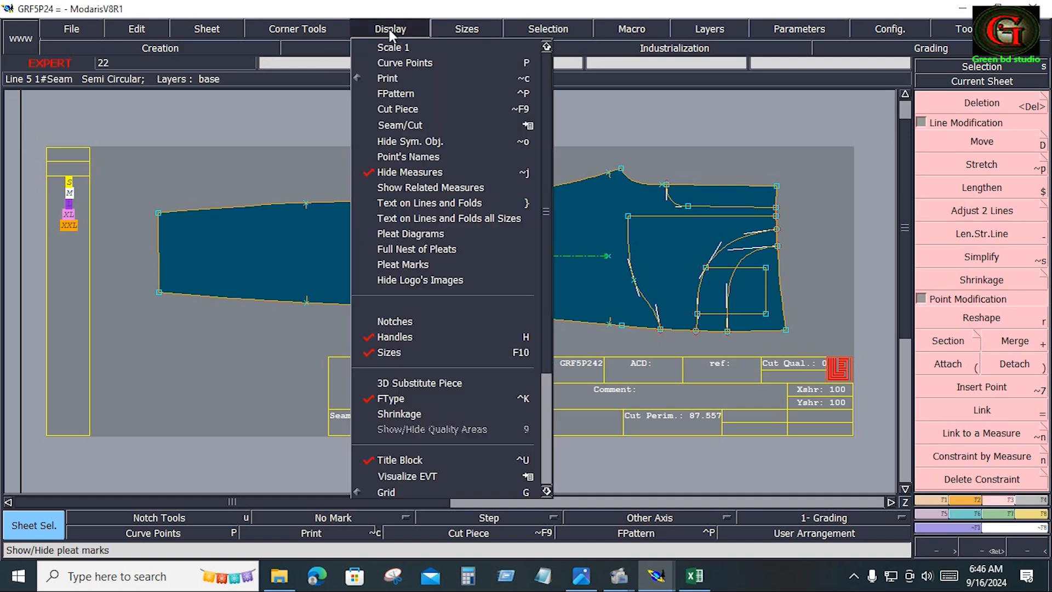
pyautogui.click(406, 337)
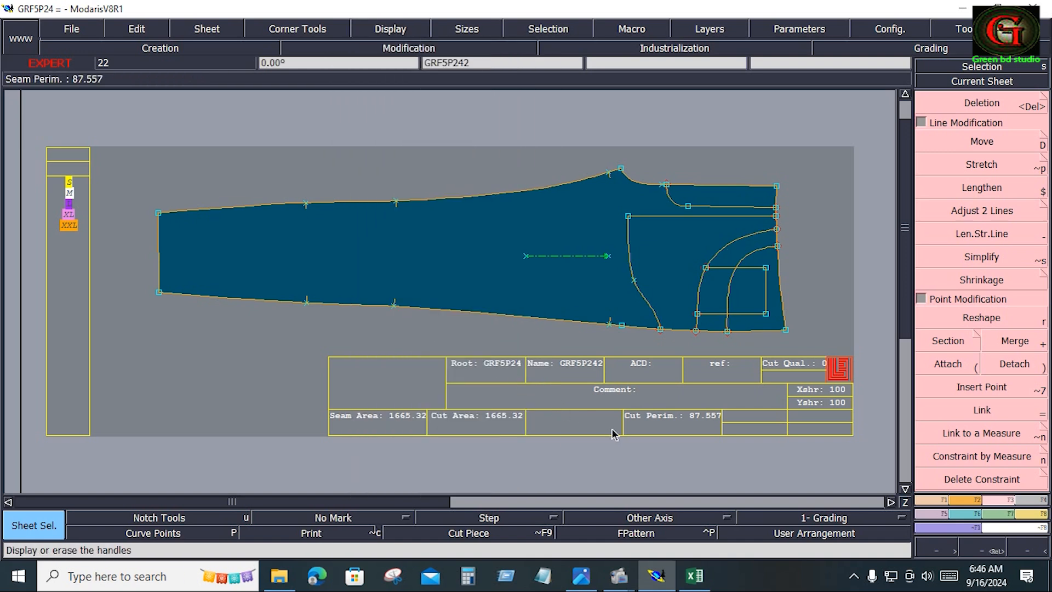
# Switch to the GRF5P24 size chart in Excel, review the measurement rows from total body length to thigh width, and return to Modaris
pyautogui.click(695, 575)
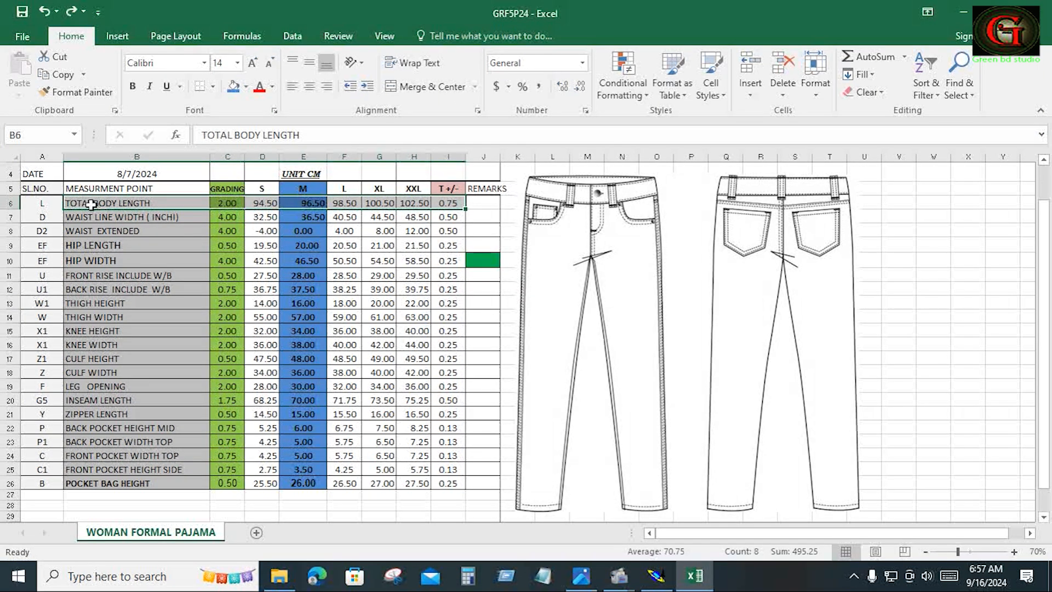
pyautogui.moveTo(76, 203); pyautogui.dragTo(445, 202)
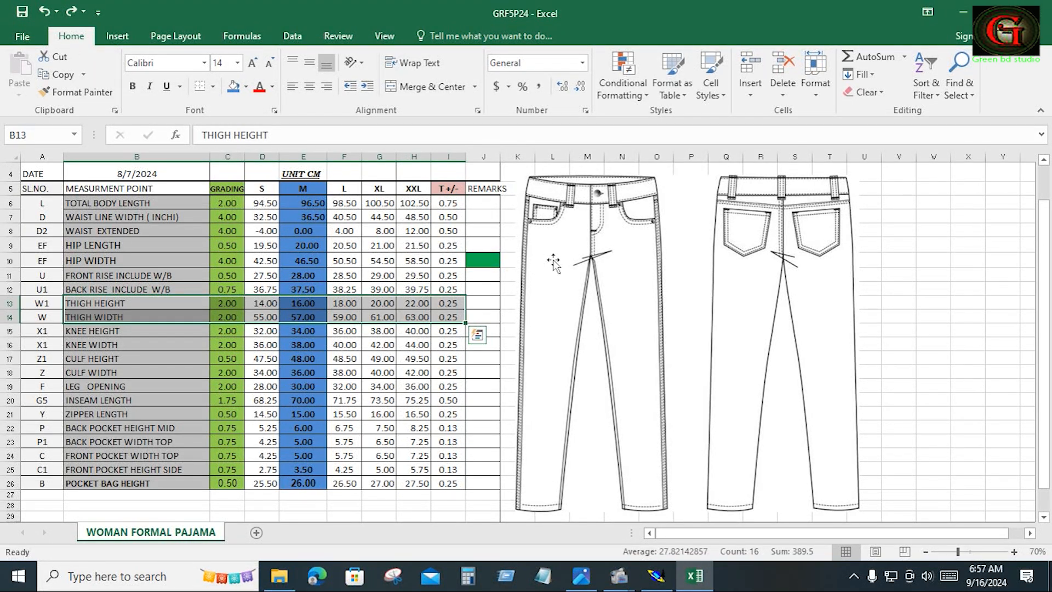
pyautogui.click(934, 302)
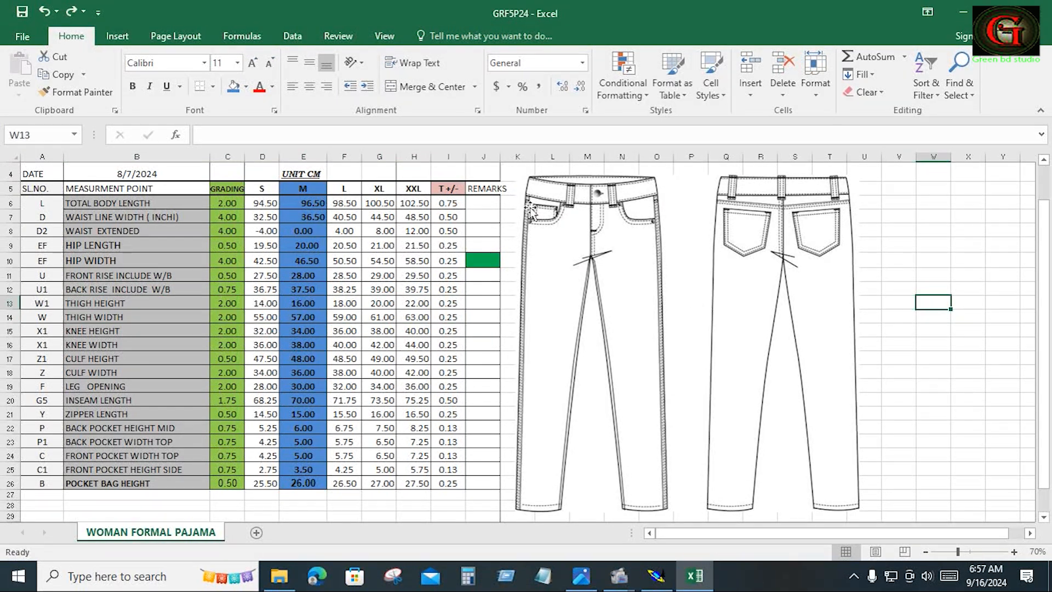
pyautogui.click(656, 575)
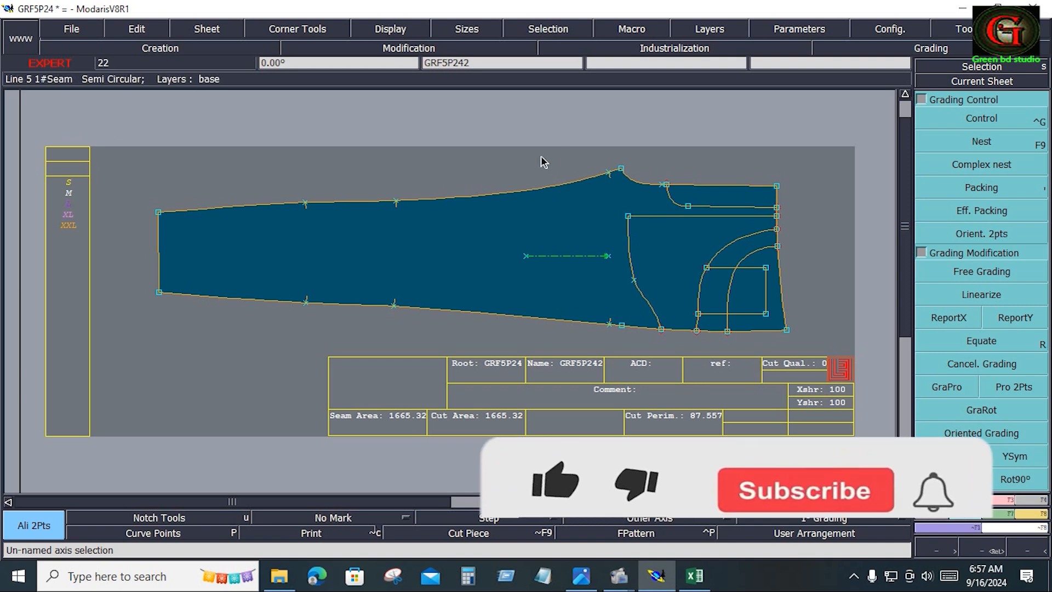
pyautogui.moveTo(147, 146); pyautogui.dragTo(820, 359)
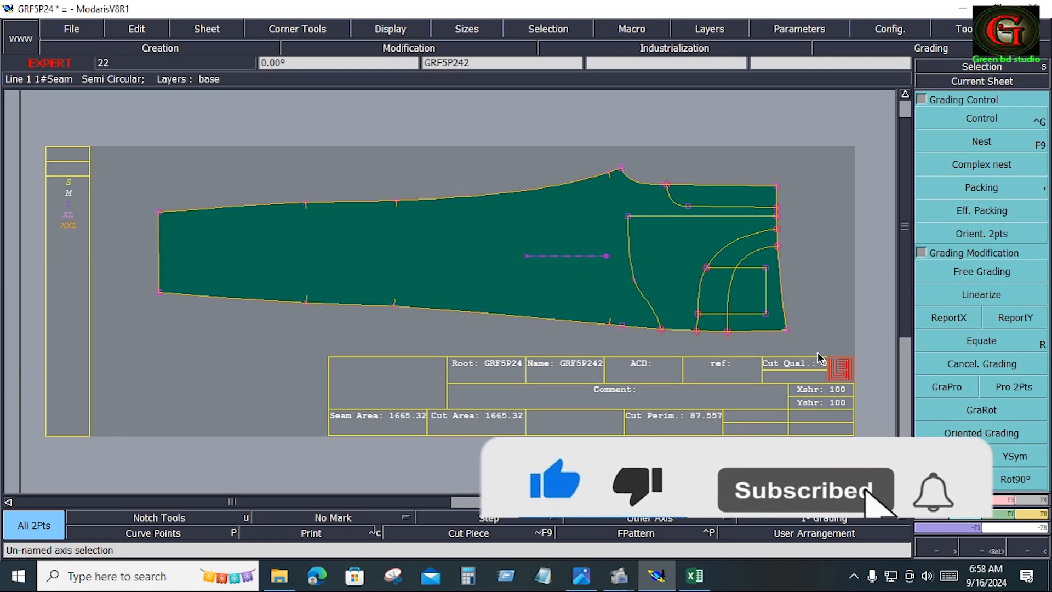
pyautogui.click(824, 295)
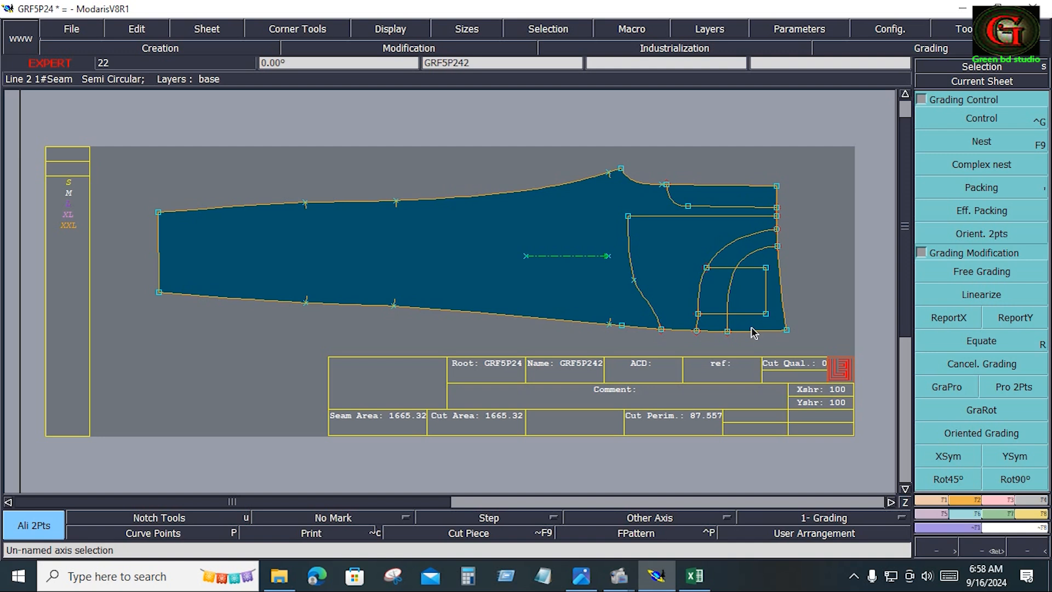
# Switch to Calculator and divide 4 by 8 to work out the waist grading per point
pyautogui.click(465, 585)
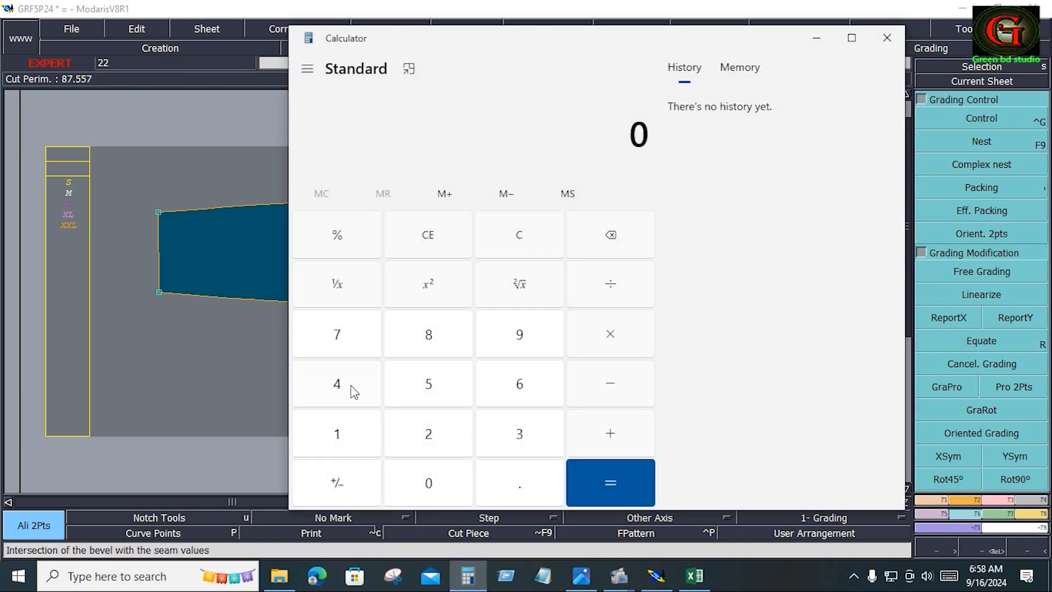
pyautogui.click(352, 389)
pyautogui.click(628, 297)
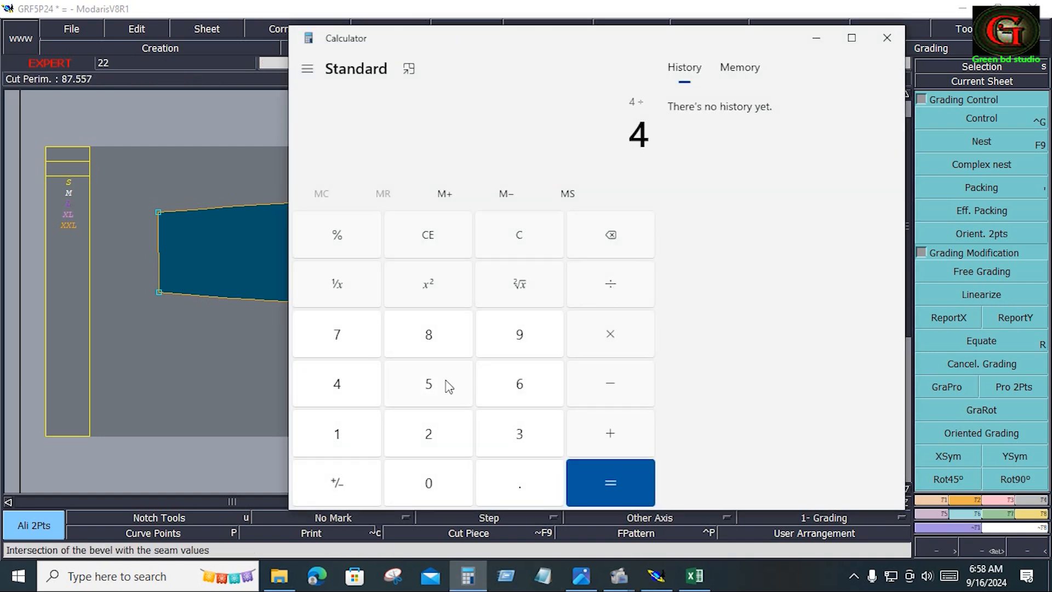
pyautogui.click(436, 342)
pyautogui.click(589, 486)
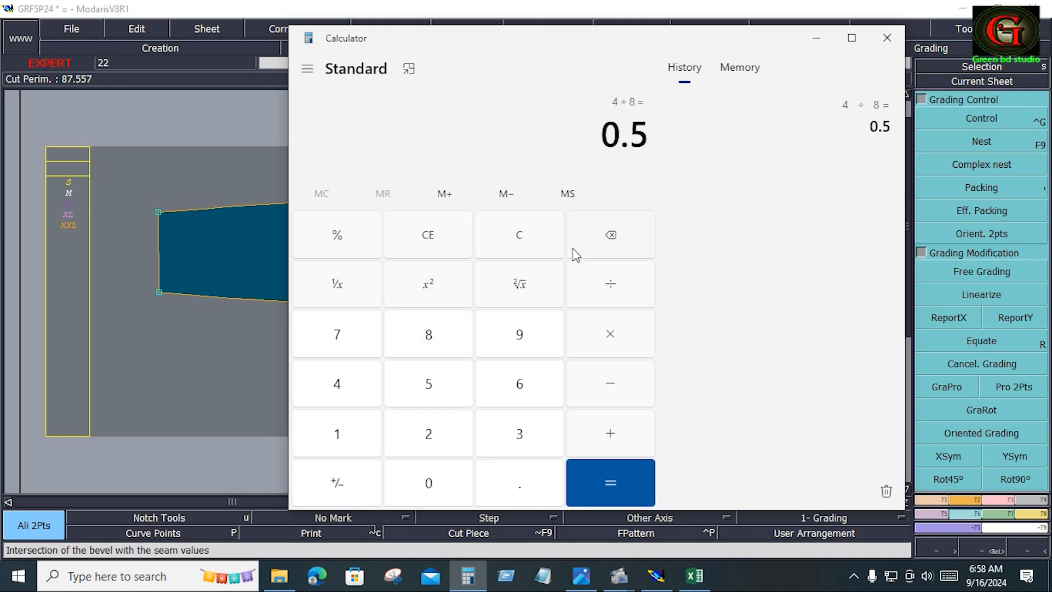
pyautogui.click(816, 39)
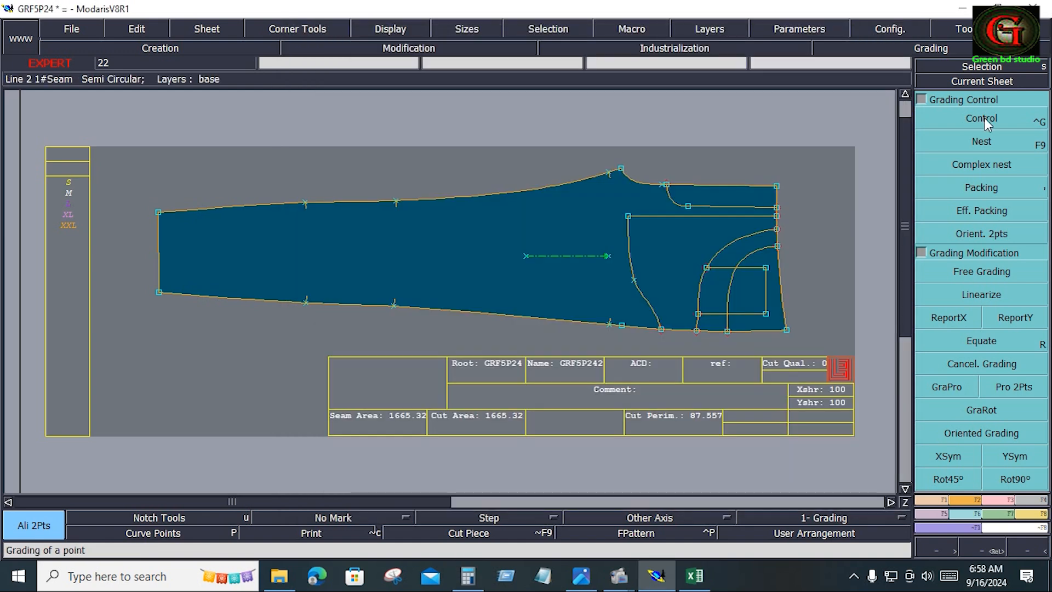
# Set the ddy grading of the front's centre-front waist corner point to 0.5 for all size steps using Control
pyautogui.click(985, 118)
pyautogui.click(778, 189)
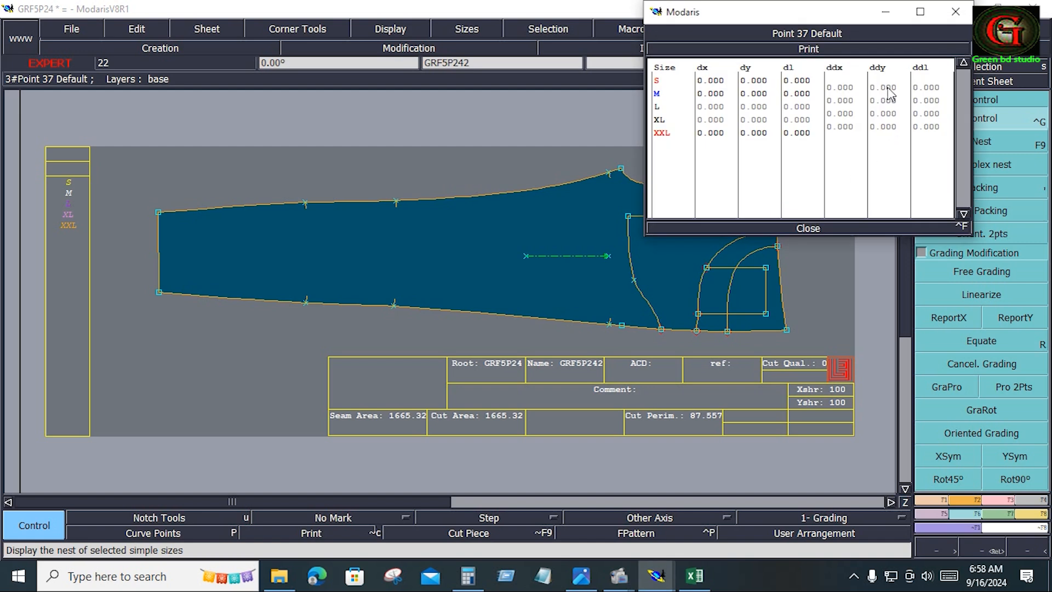
pyautogui.moveTo(889, 94); pyautogui.dragTo(889, 126)
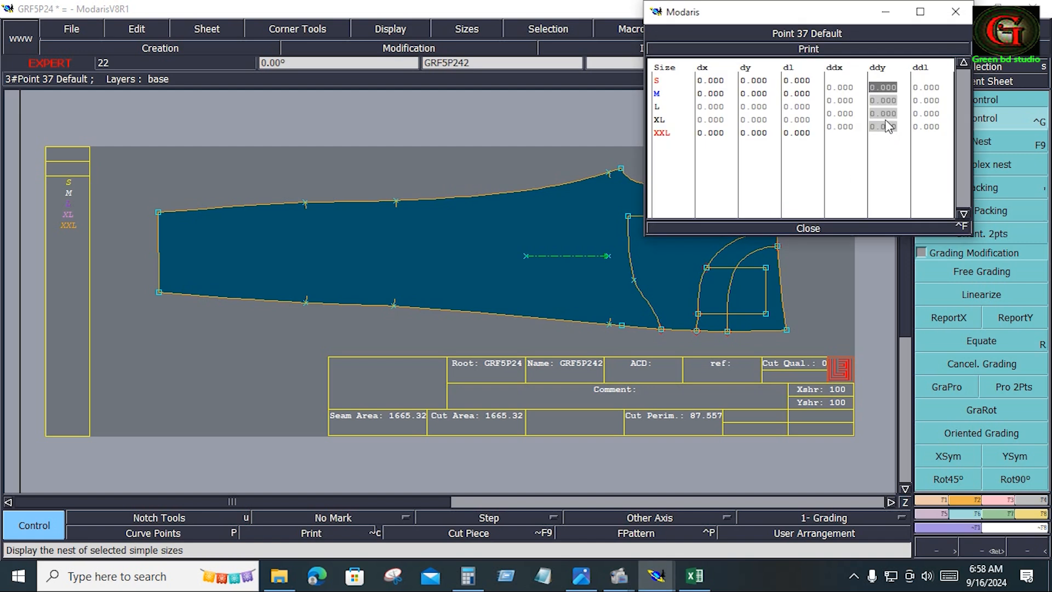
pyautogui.write('.')
pyautogui.press('Return')
# Copy the centre-front waist point's Y grading to the side-seam waist corner with ReportY and flip it there with XSym
pyautogui.click(1015, 318)
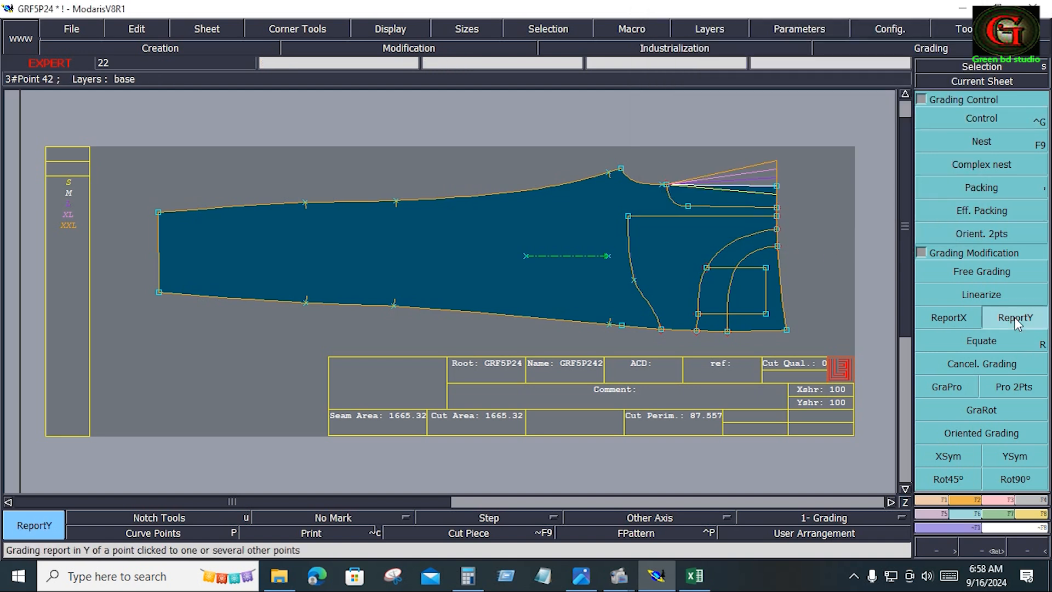
pyautogui.click(777, 186)
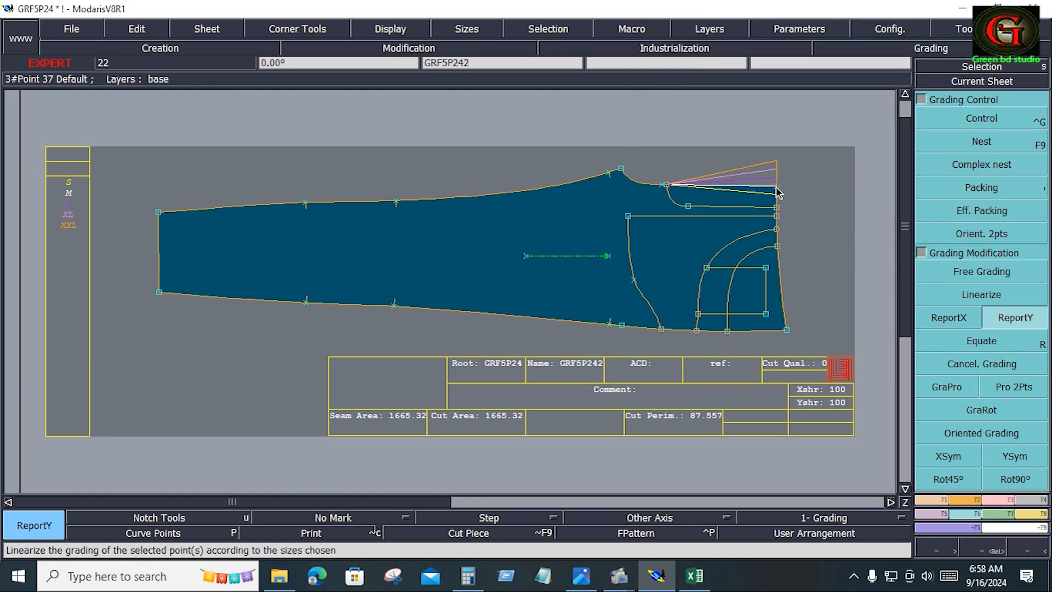
pyautogui.click(788, 331)
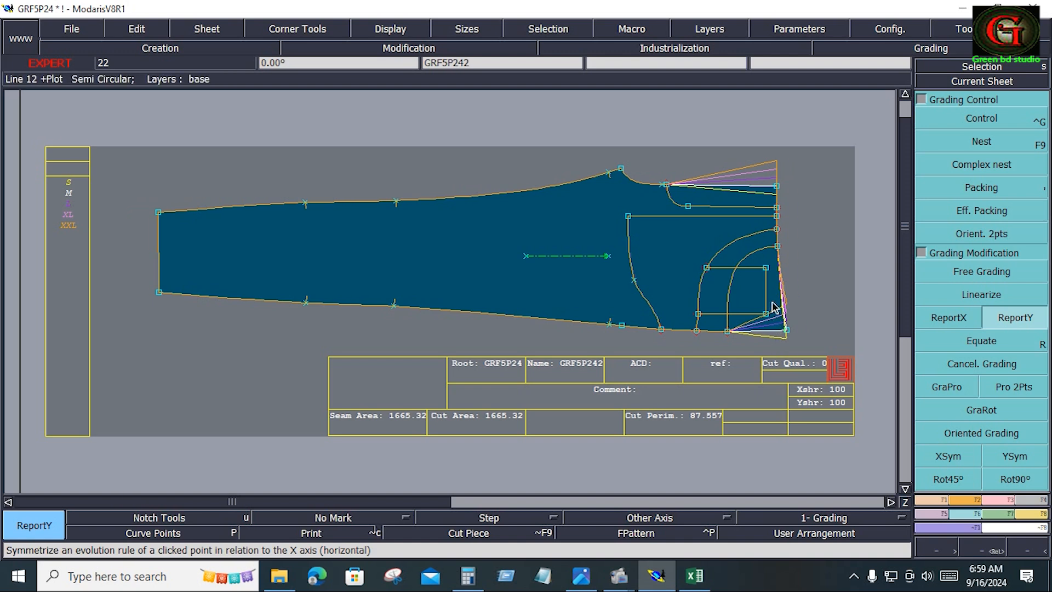
pyautogui.click(959, 462)
pyautogui.click(799, 332)
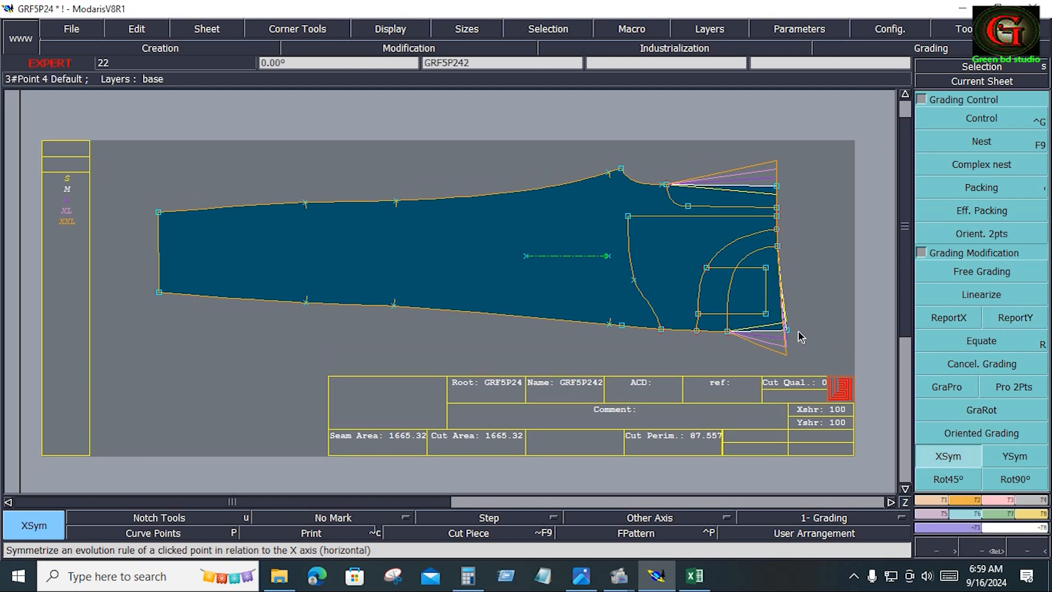
# Switch to the Excel size chart, fill the waist, hip, thigh width, knee width, culf width and leg opening rows blue, and return to Modaris
pyautogui.hotkey('alt', 'Tab')
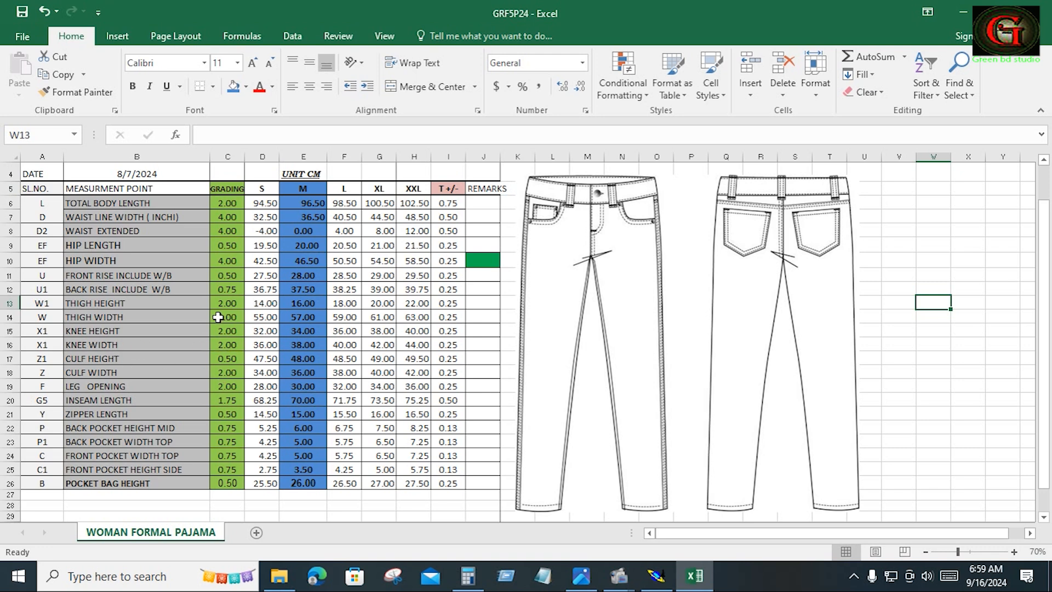
pyautogui.moveTo(71, 317); pyautogui.dragTo(458, 317)
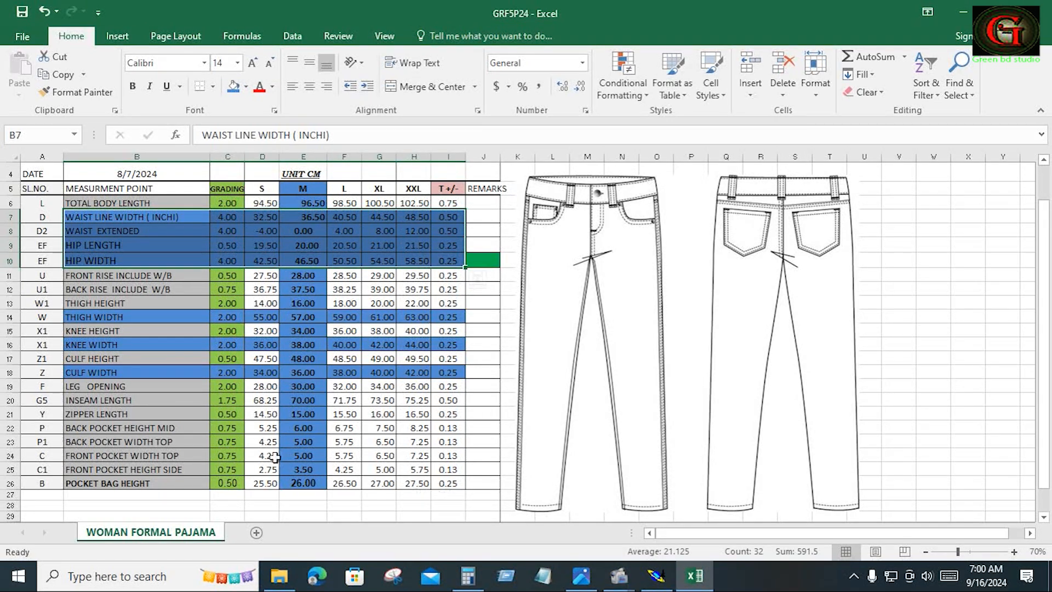
pyautogui.moveTo(67, 388); pyautogui.dragTo(449, 385)
pyautogui.click(448, 385)
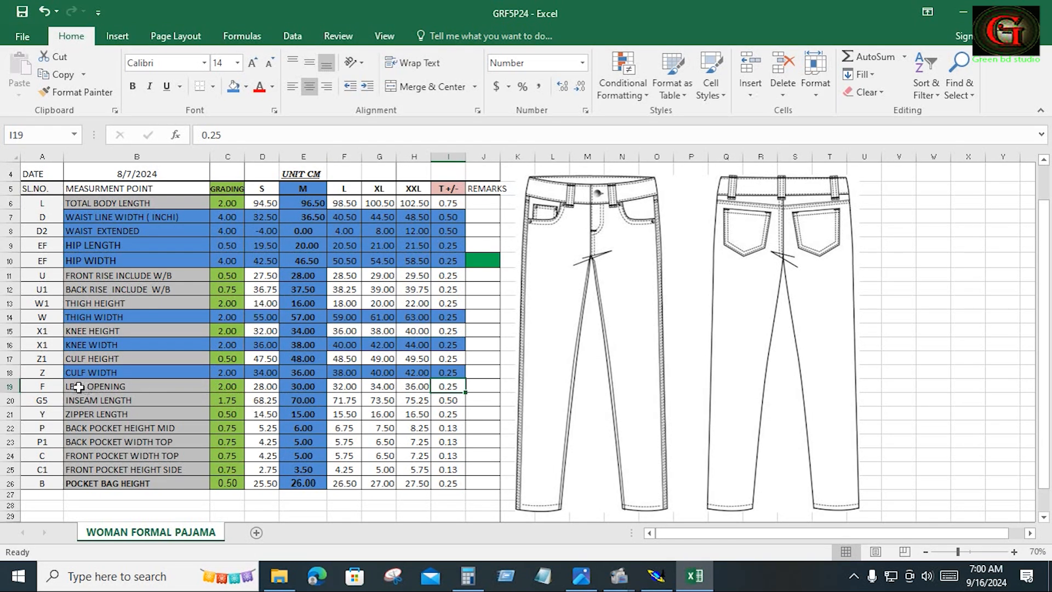
pyautogui.moveTo(74, 387); pyautogui.dragTo(437, 387)
pyautogui.click(437, 388)
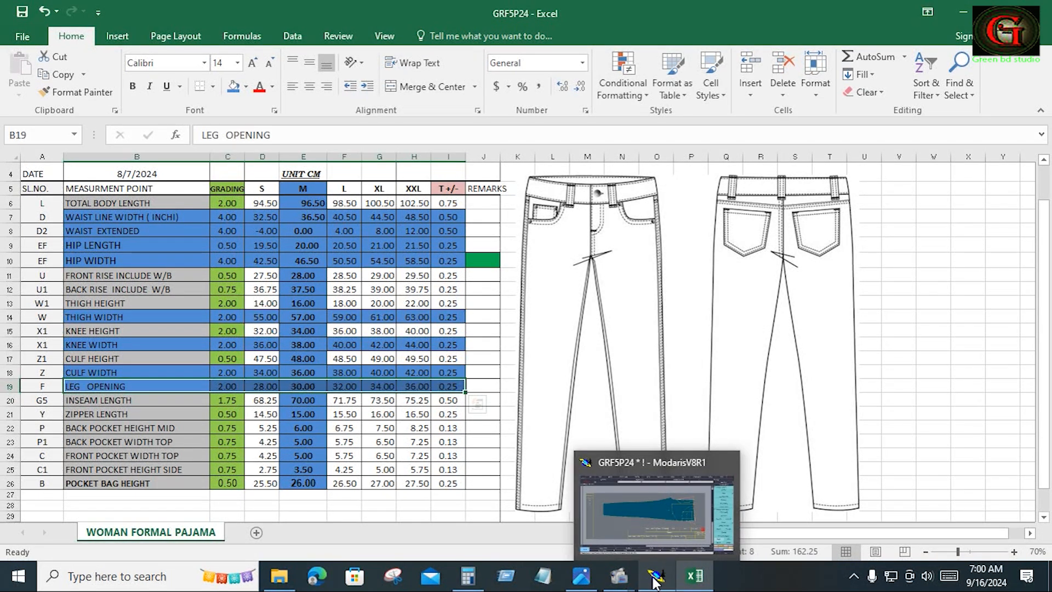
pyautogui.click(653, 578)
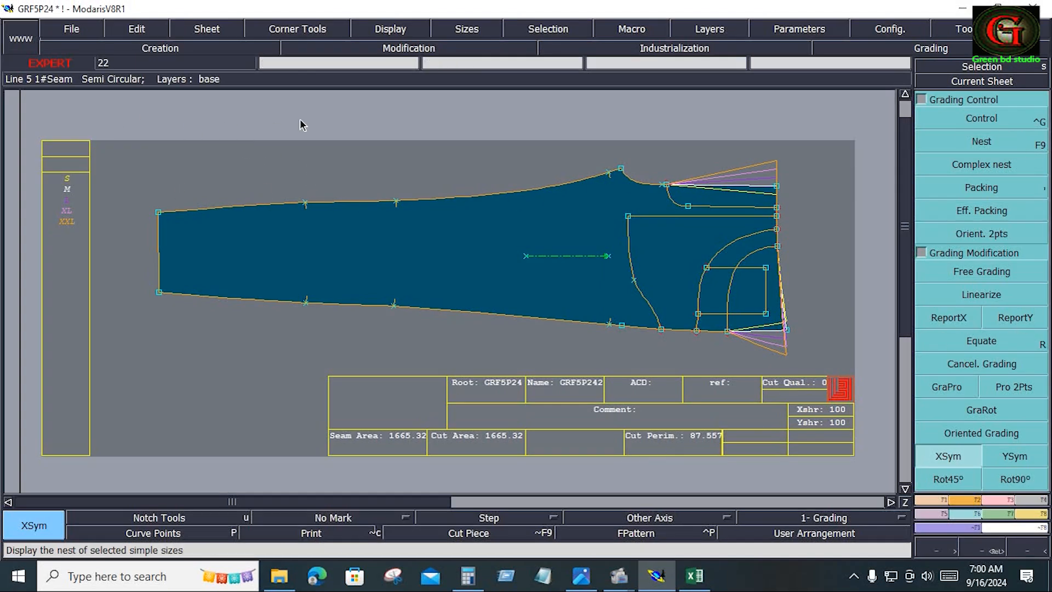
# Copy the centre-front waist corner's Y grading with ReportY to the crotch point, inseam notches, fly base point and inseam hem corner
pyautogui.moveTo(279, 104); pyautogui.dragTo(640, 217)
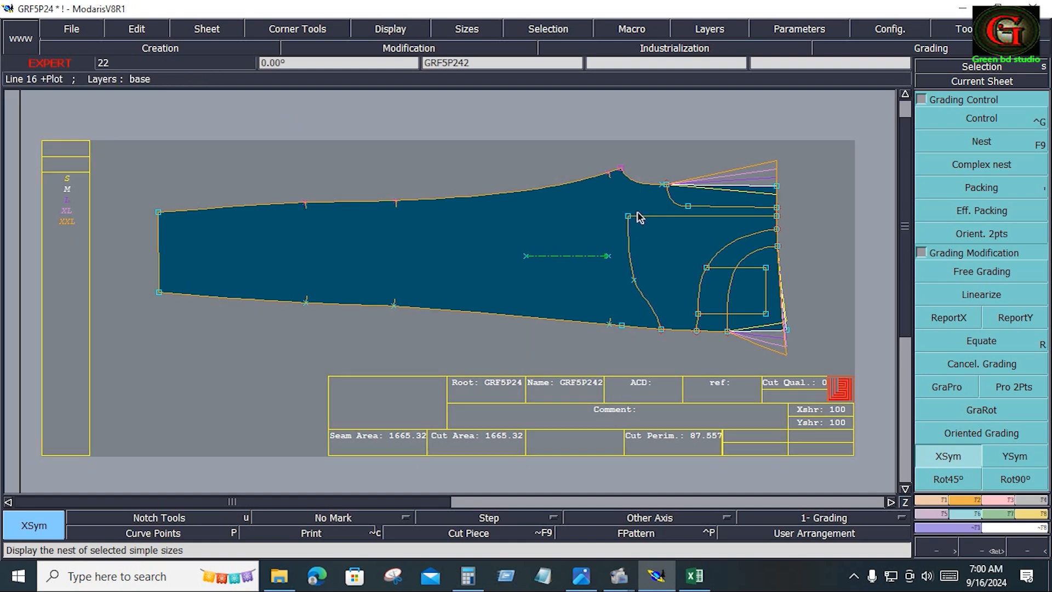
pyautogui.click(1017, 320)
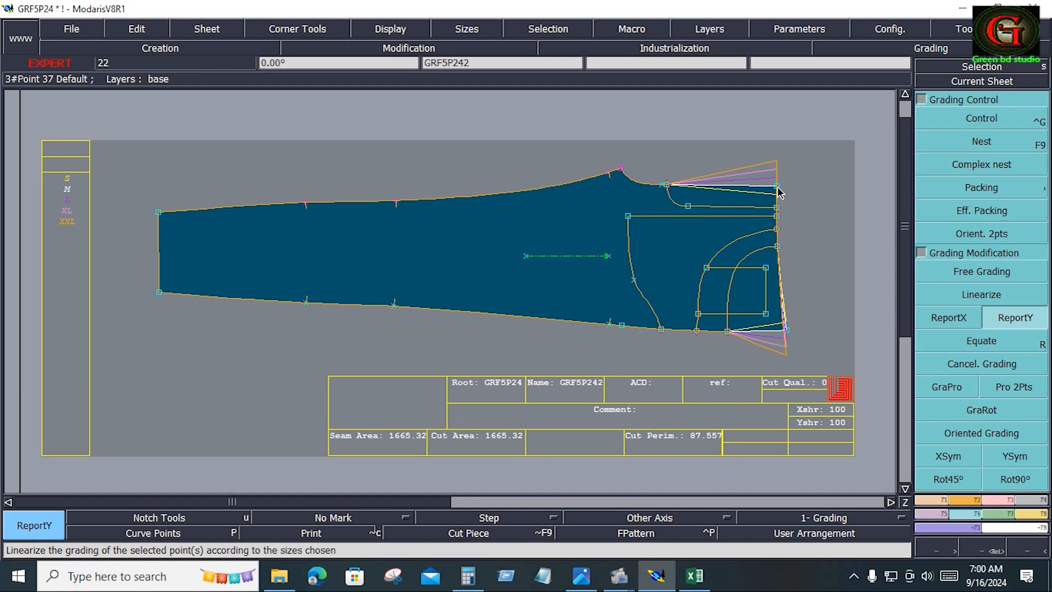
pyautogui.click(623, 170)
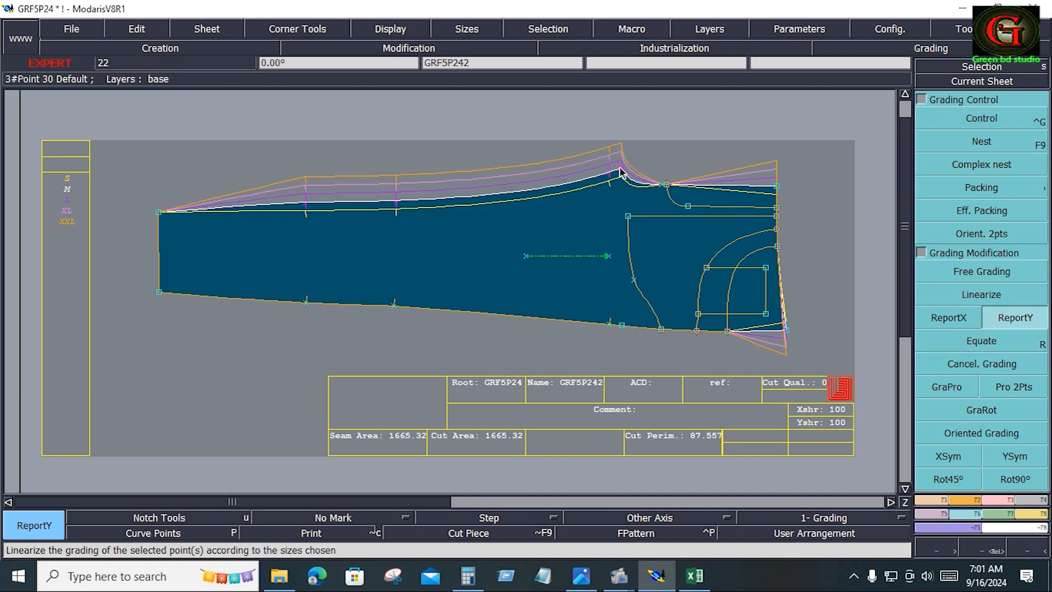
pyautogui.click(666, 185)
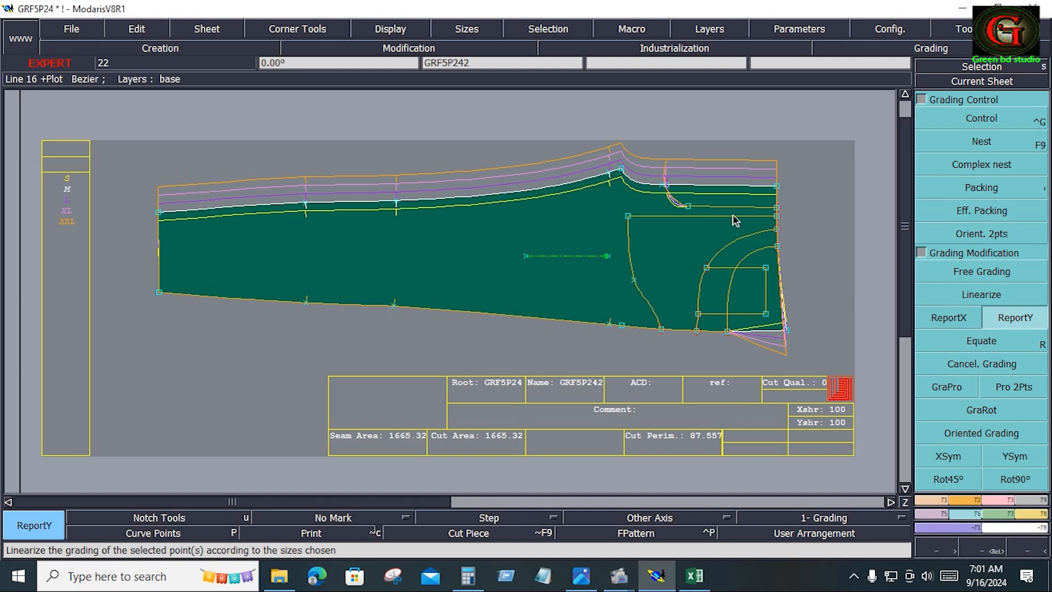
pyautogui.click(854, 211)
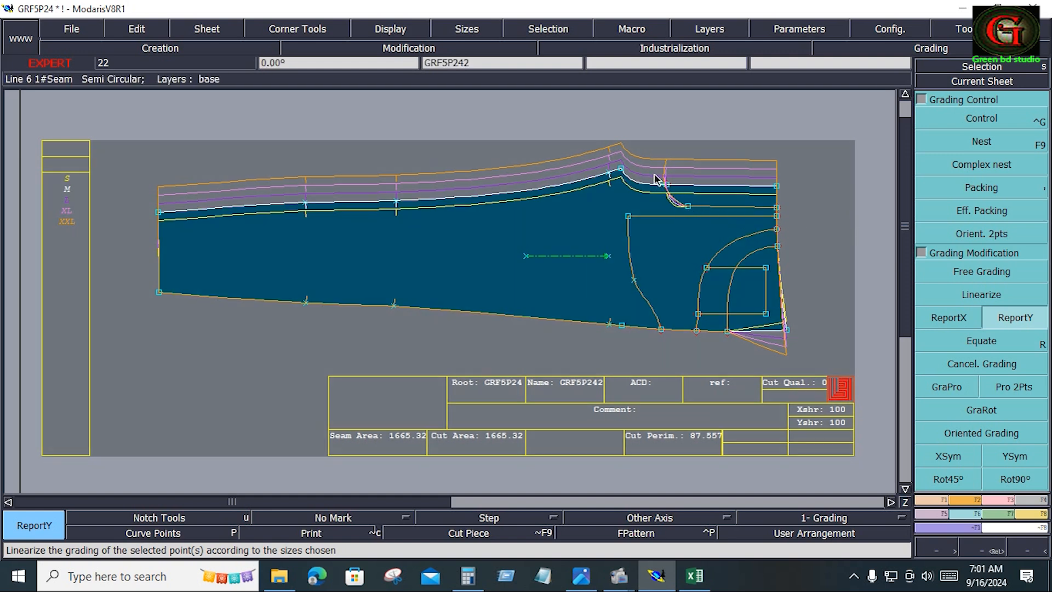
# Copy the centre-front waist corner's Y grading with ReportY to the points of the fly stitch line
pyautogui.moveTo(642, 199); pyautogui.dragTo(780, 214)
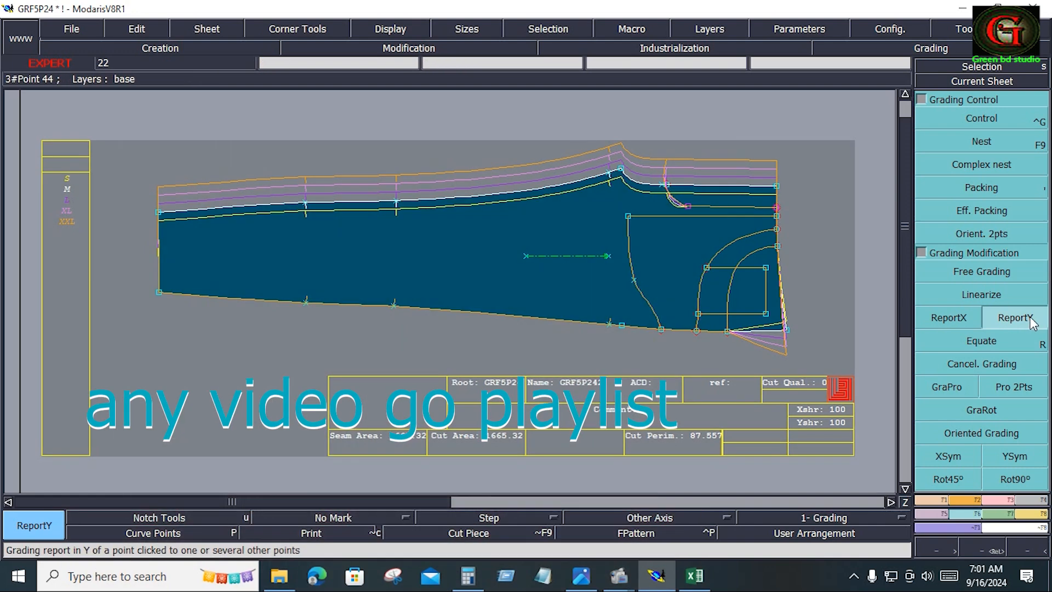
pyautogui.click(778, 186)
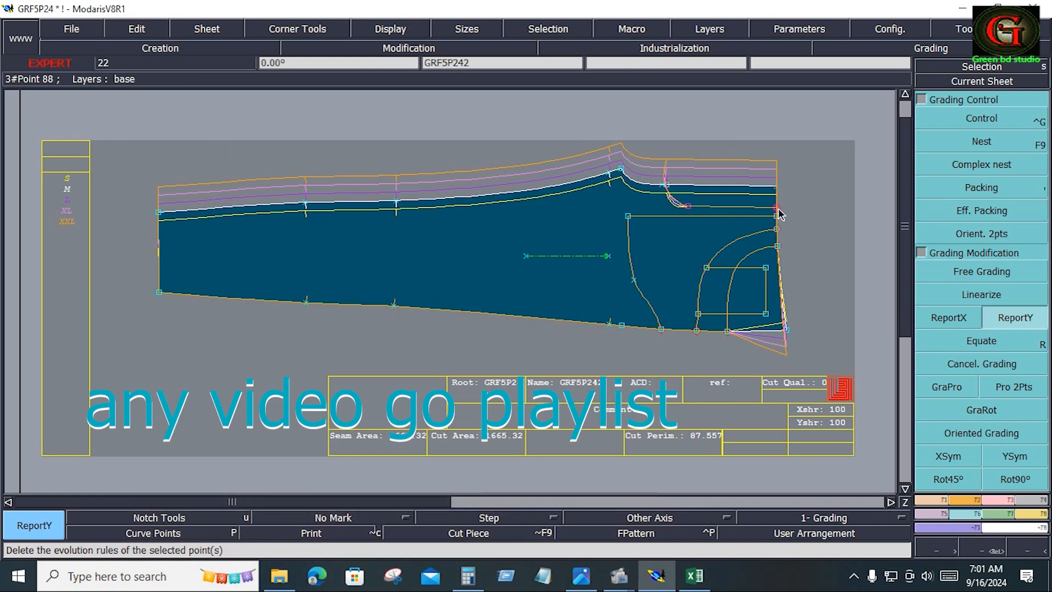
pyautogui.click(779, 213)
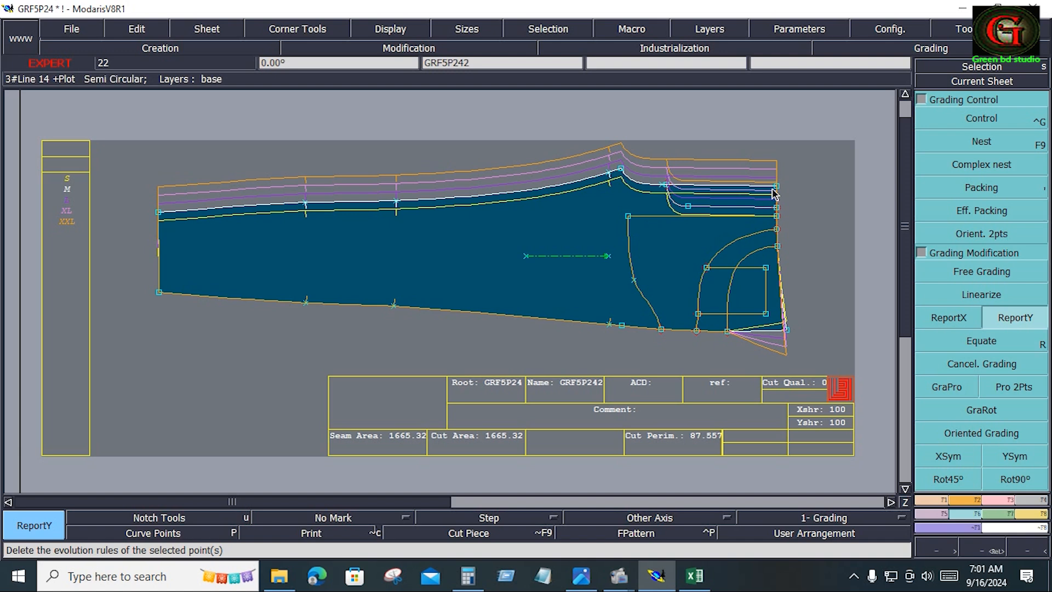
# Copy the side-seam waist corner's Y grading with ReportY to the side-seam points, pocket ends, notches and side hem corner
pyautogui.click(612, 322)
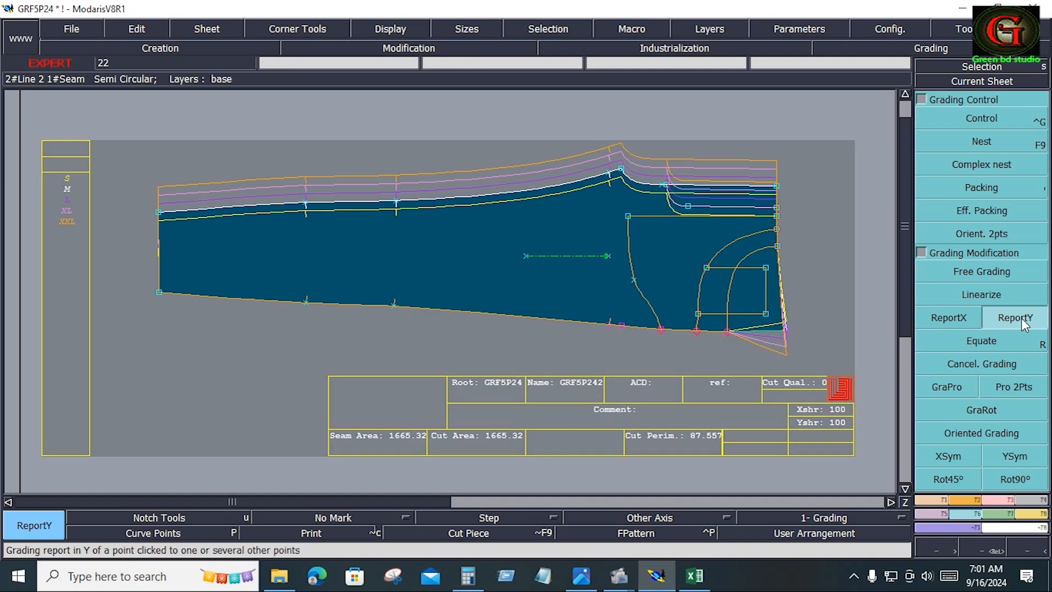
pyautogui.click(1023, 322)
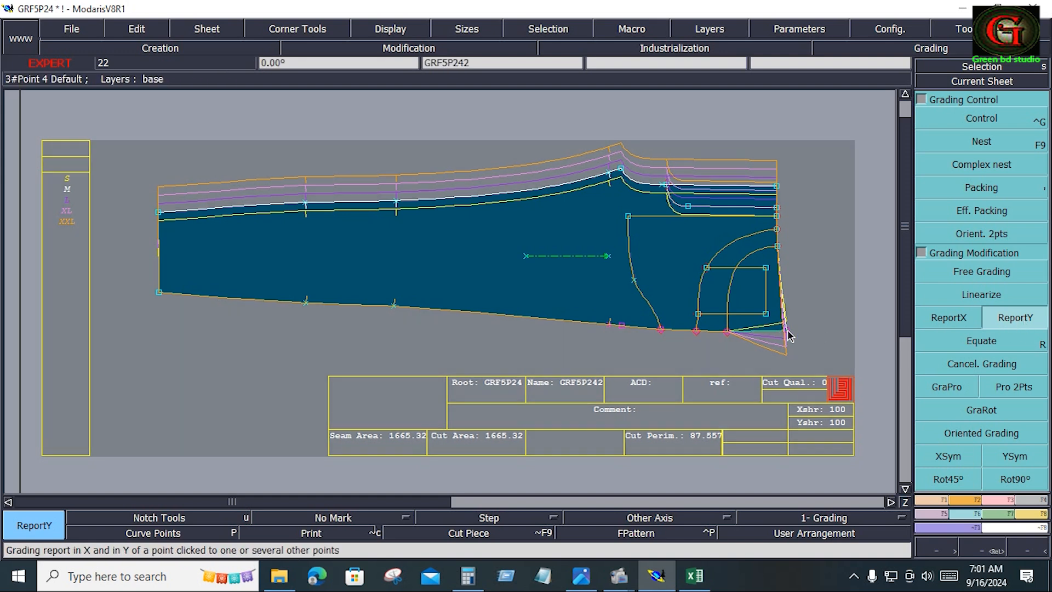
pyautogui.click(786, 333)
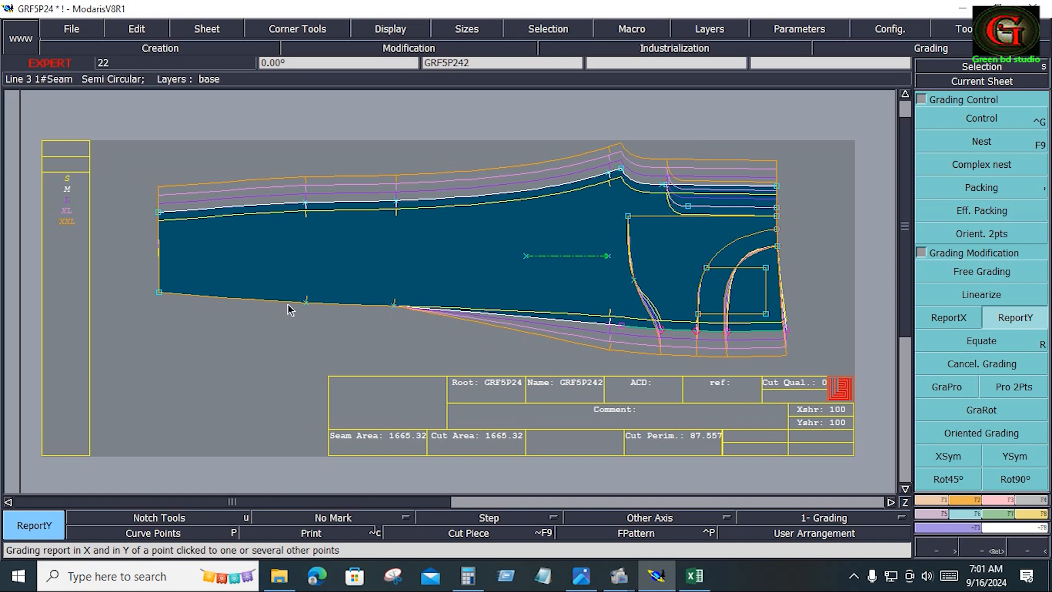
pyautogui.moveTo(143, 267); pyautogui.dragTo(402, 327, button='right')
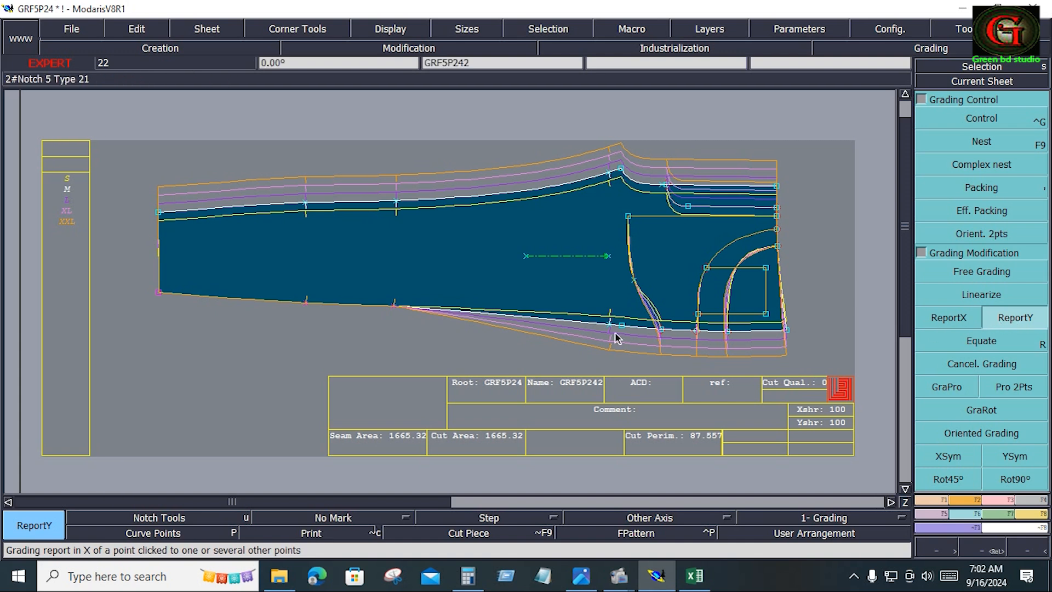
pyautogui.click(395, 305)
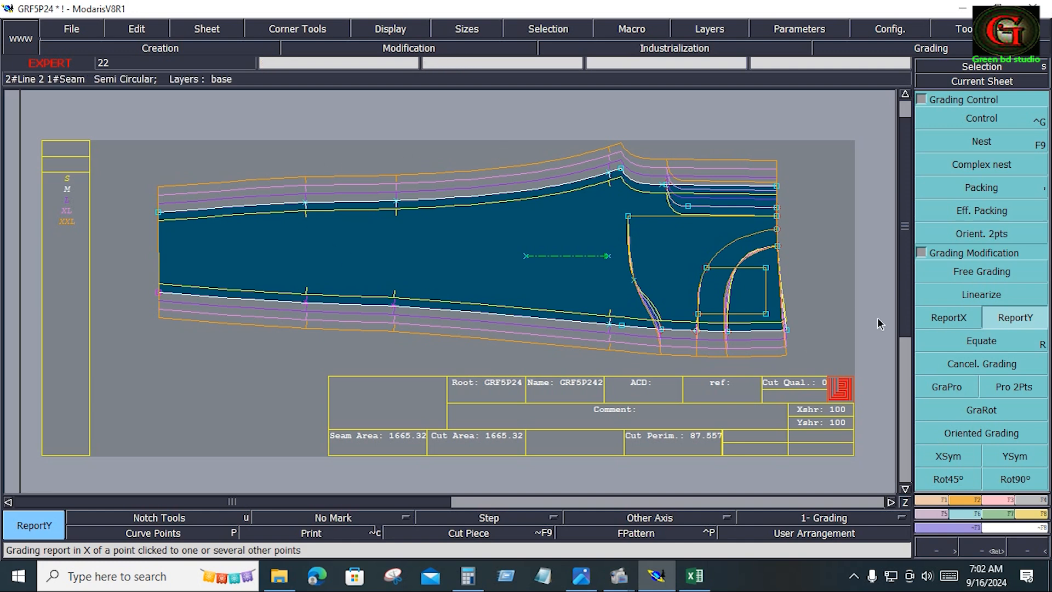
pyautogui.click(827, 237)
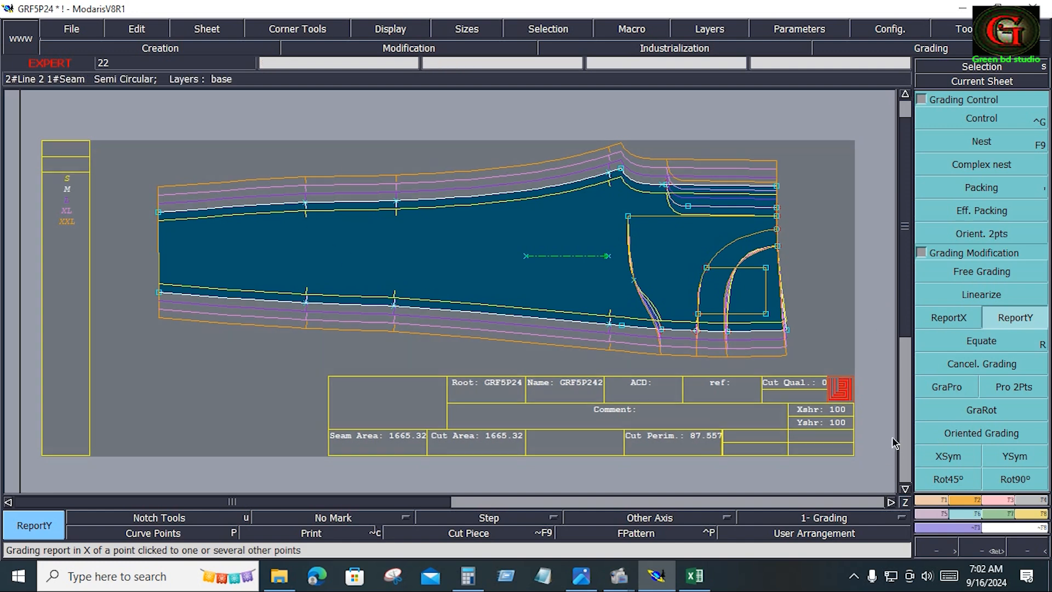
# Switch to the Excel size chart, fill the inseam length row blue, and return to Modaris
pyautogui.click(692, 575)
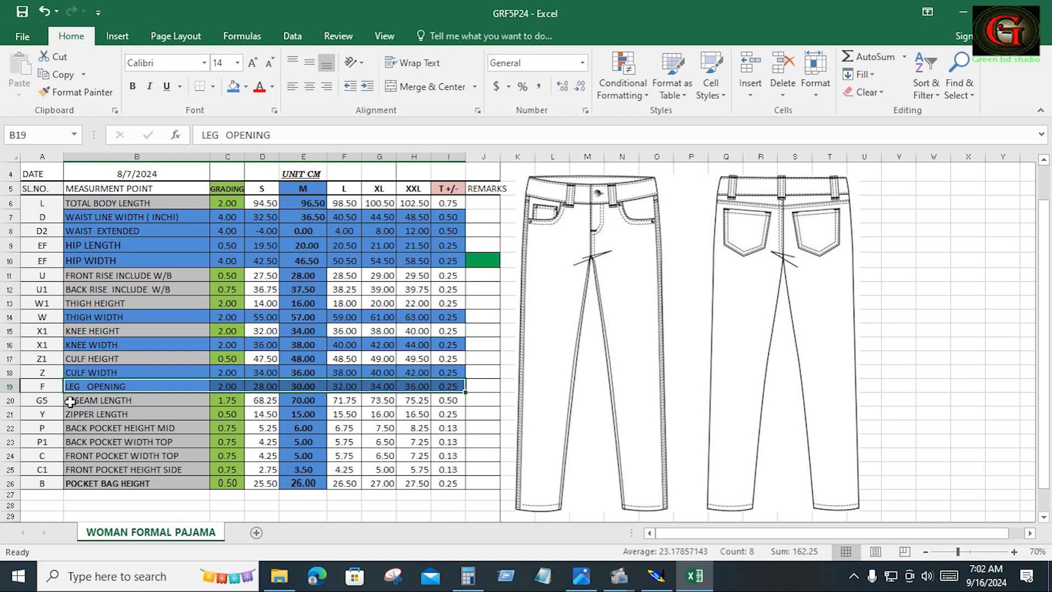
pyautogui.moveTo(70, 402); pyautogui.dragTo(449, 401)
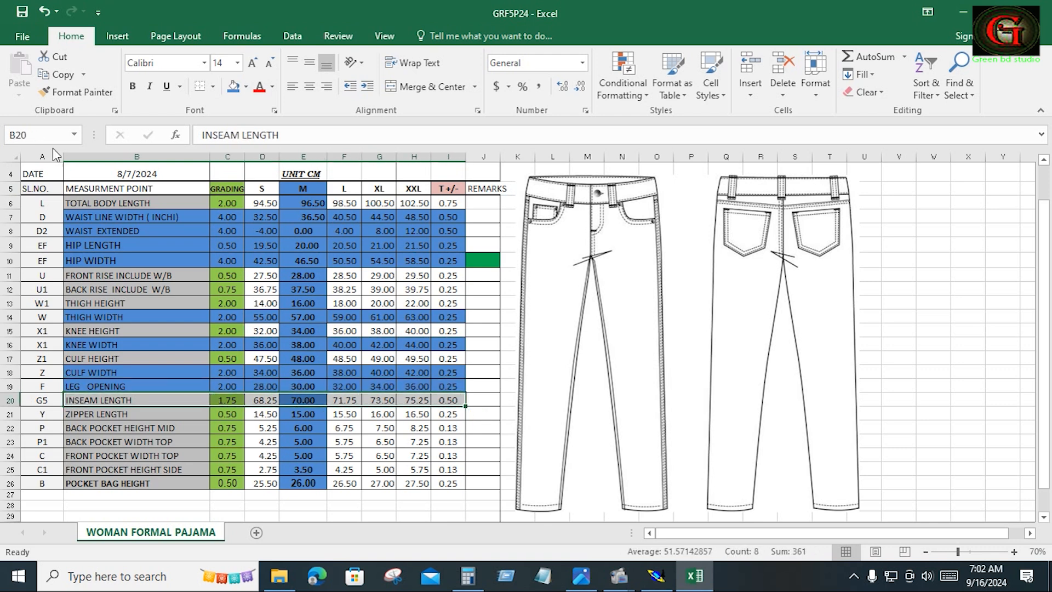
pyautogui.click(234, 86)
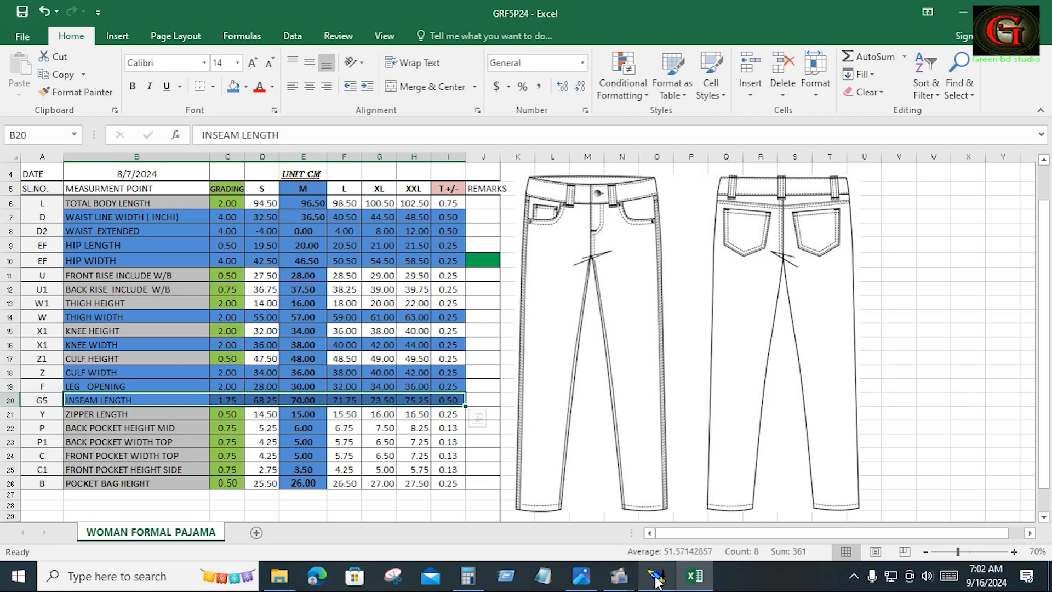
pyautogui.moveTo(657, 575)
pyautogui.click(697, 466)
# Set the side-seam hem corner's ddx grading to -1.75 for all size steps with Control and copy it to the inseam hem corner with ReportX
pyautogui.click(982, 117)
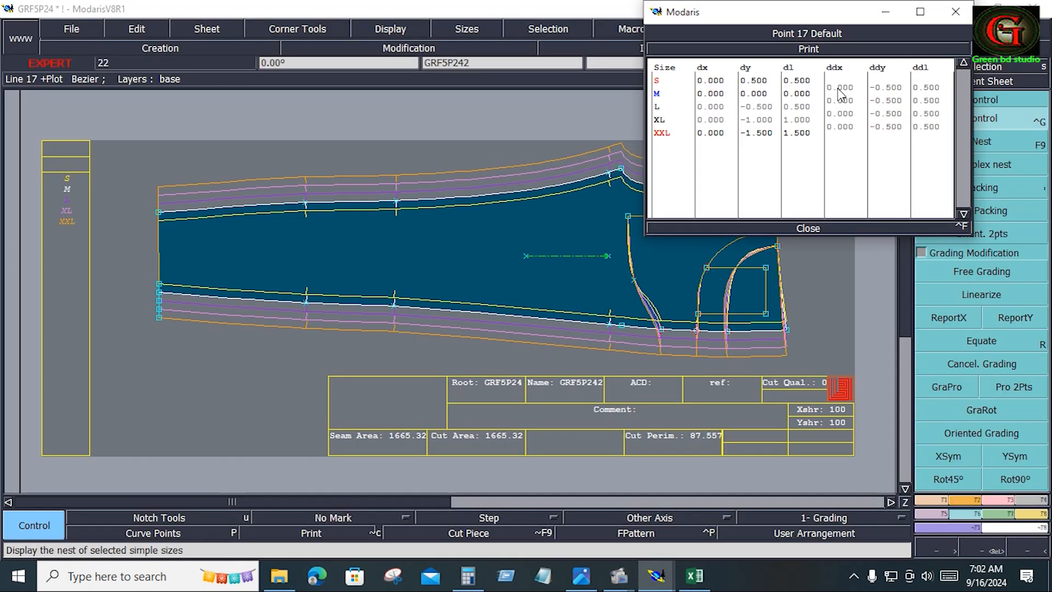
pyautogui.click(843, 122)
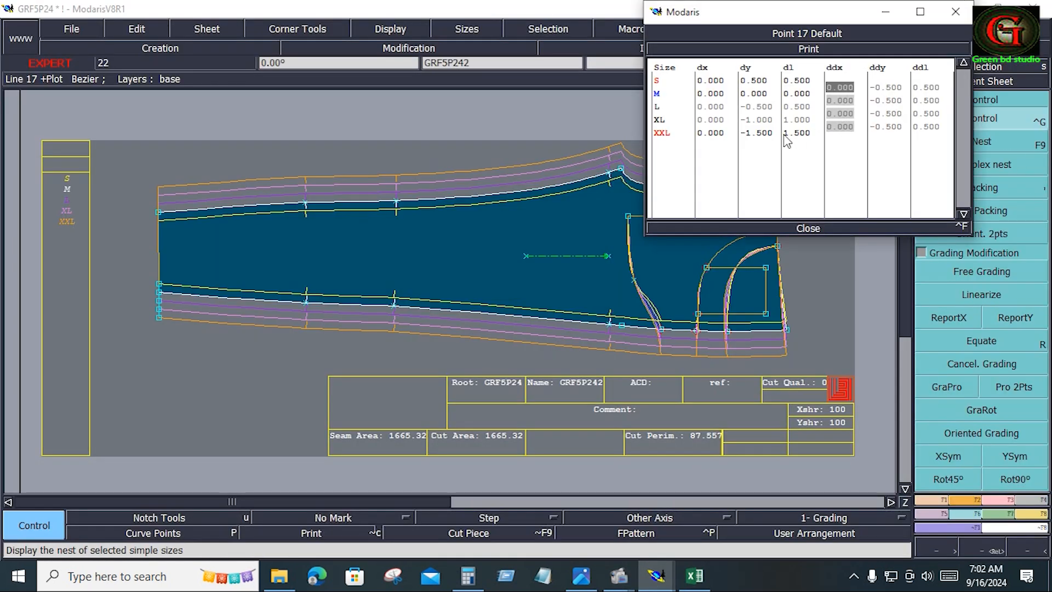
pyautogui.write('-1.75')
pyautogui.press('Return')
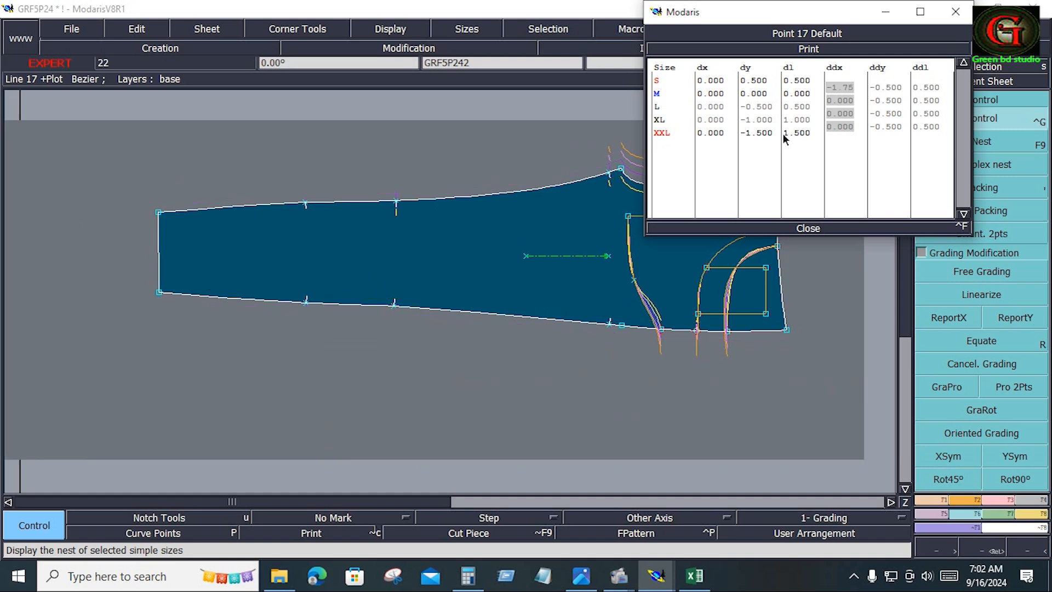
pyautogui.click(806, 228)
pyautogui.click(932, 316)
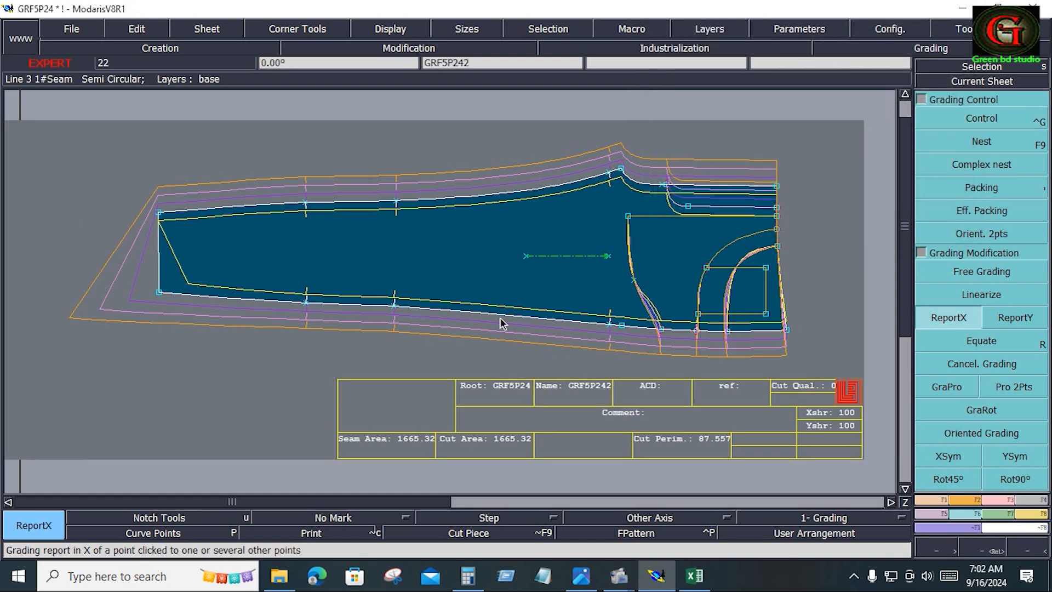
pyautogui.click(160, 215)
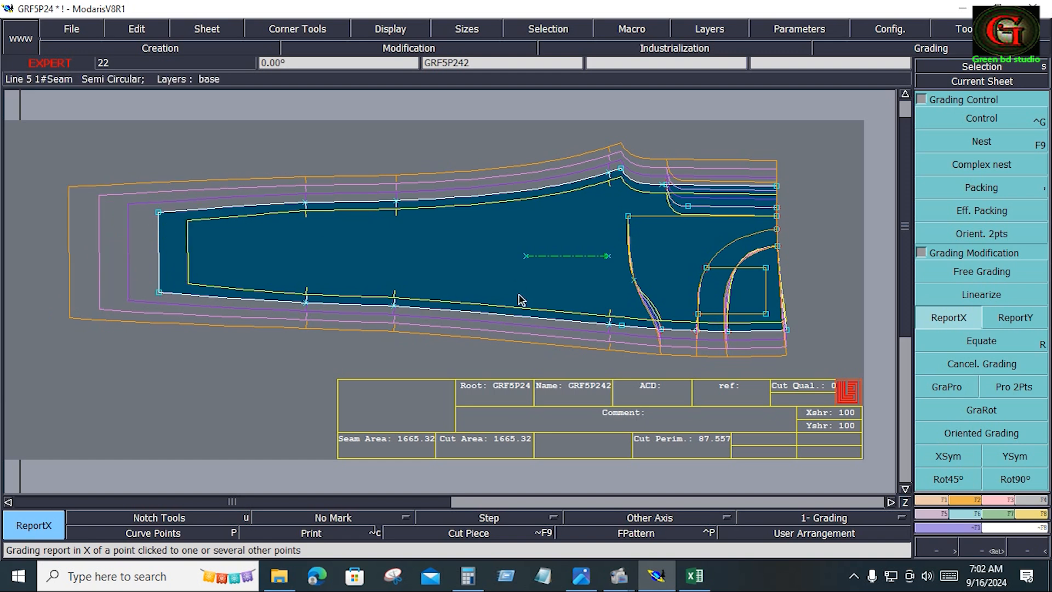
# Review the size chart in Excel, return to Modaris and check the centre-front waist corner's grading values with Control
pyautogui.click(696, 580)
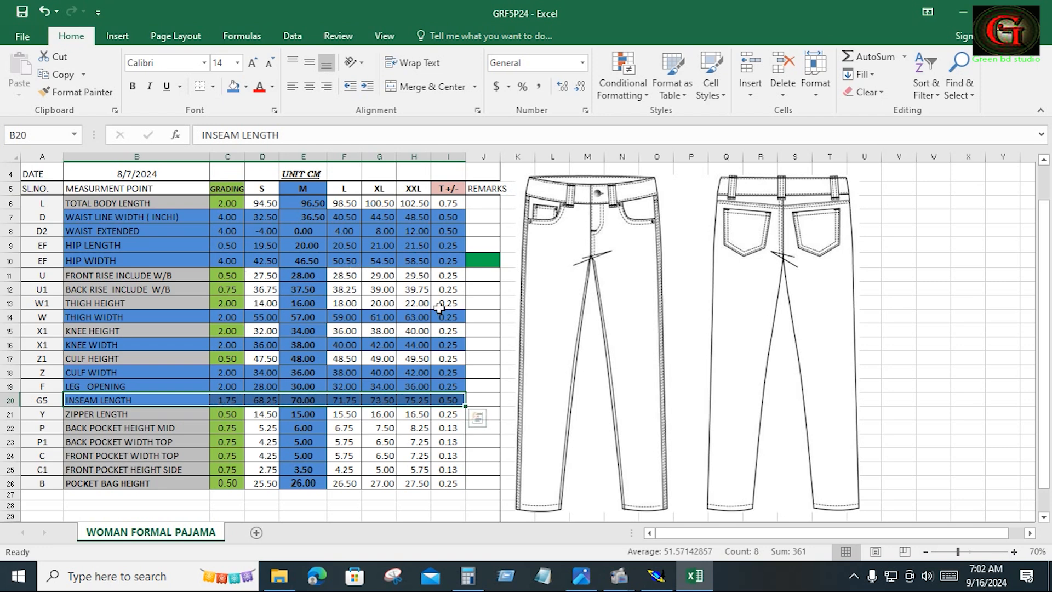
pyautogui.click(657, 576)
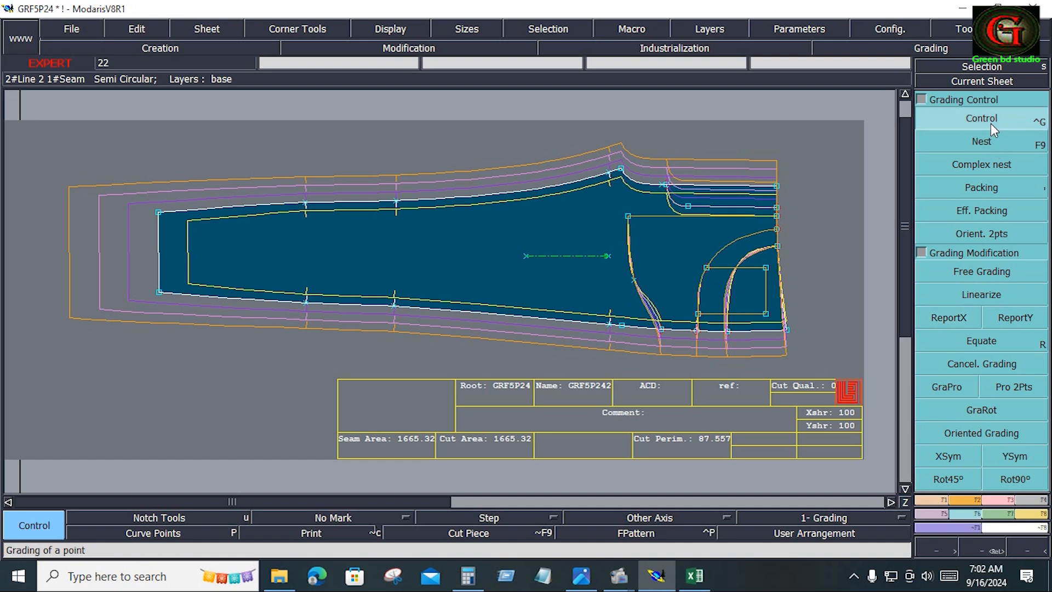
pyautogui.click(776, 186)
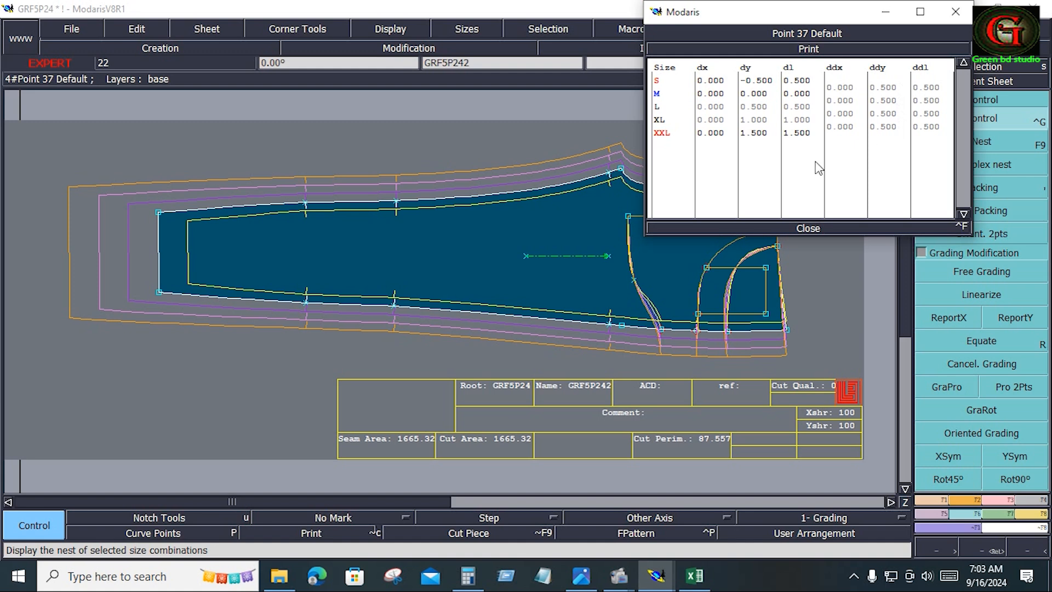
pyautogui.click(816, 230)
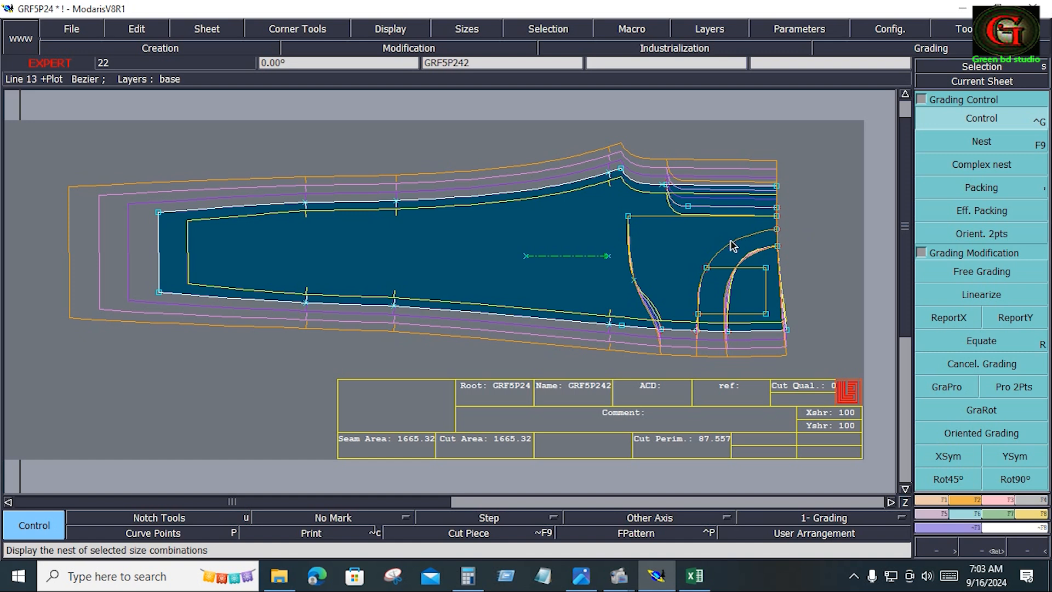
pyautogui.moveTo(676, 581)
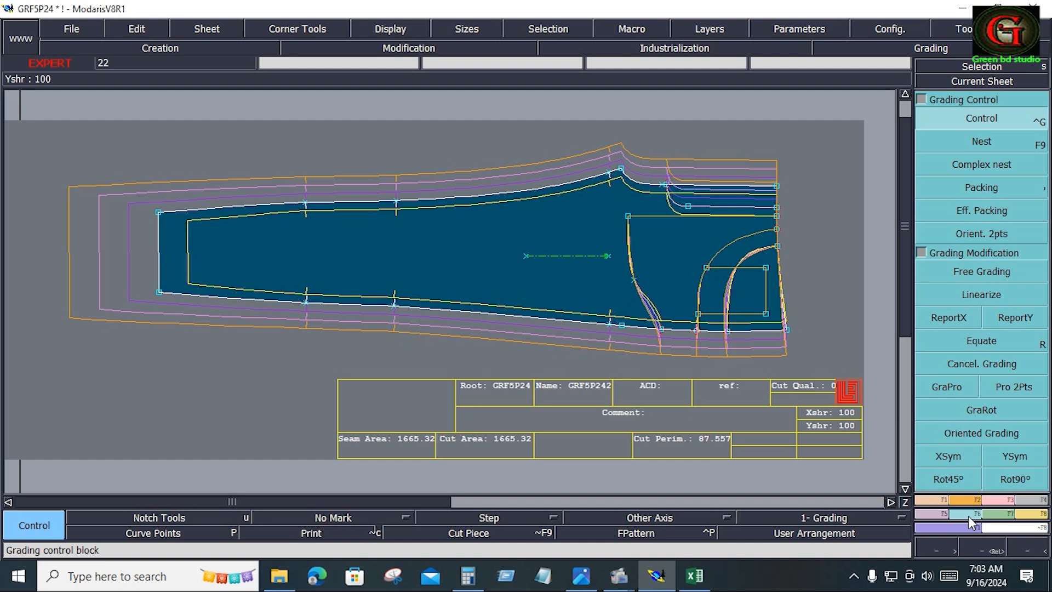
# Grade the inseam points proportionally between the crotch point and the inseam hem corner with GraPro
pyautogui.click(954, 387)
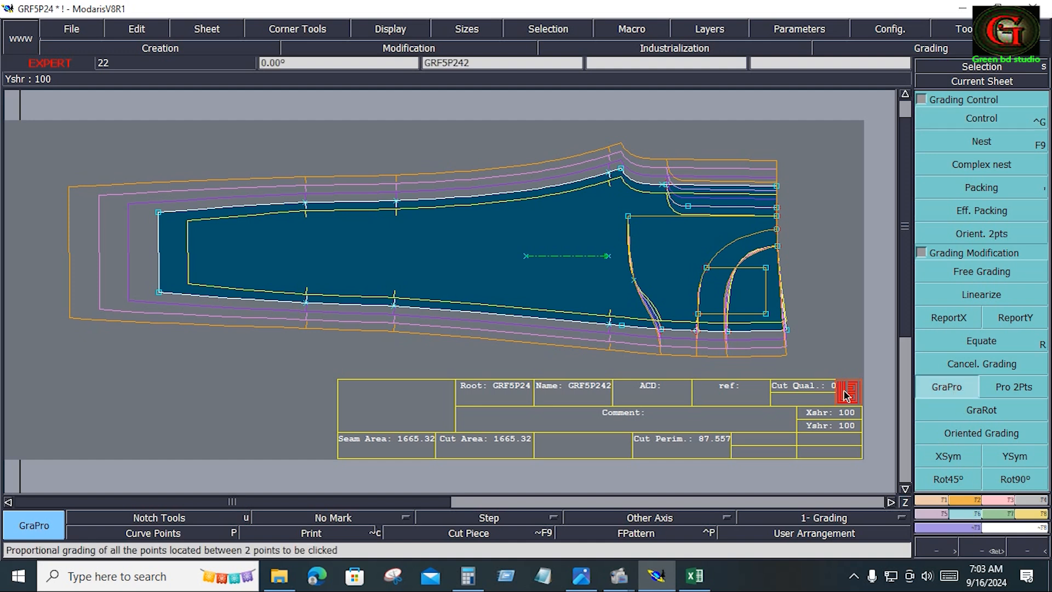
pyautogui.click(621, 170)
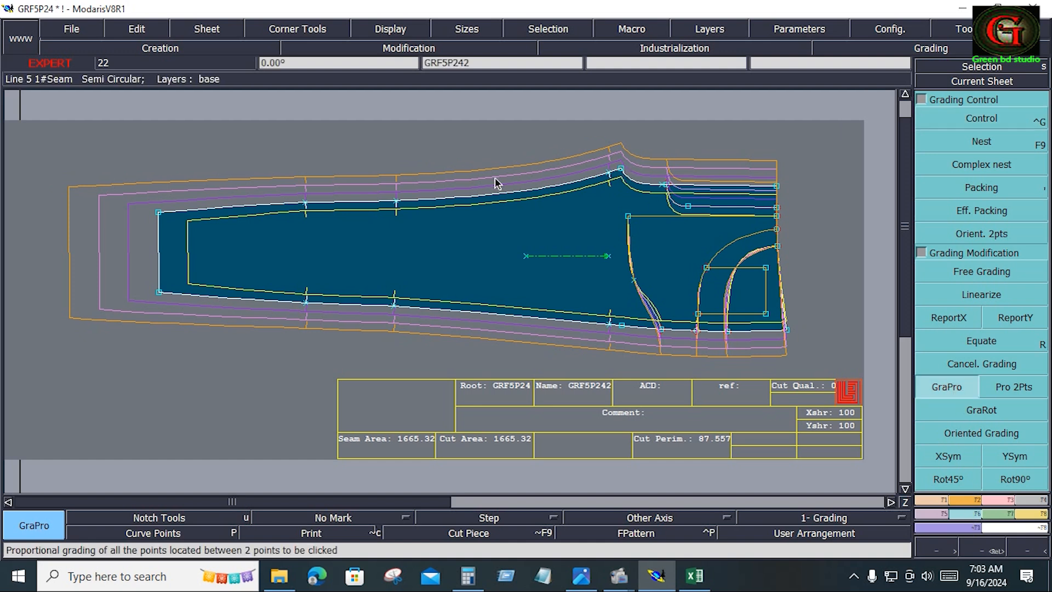
pyautogui.click(159, 213)
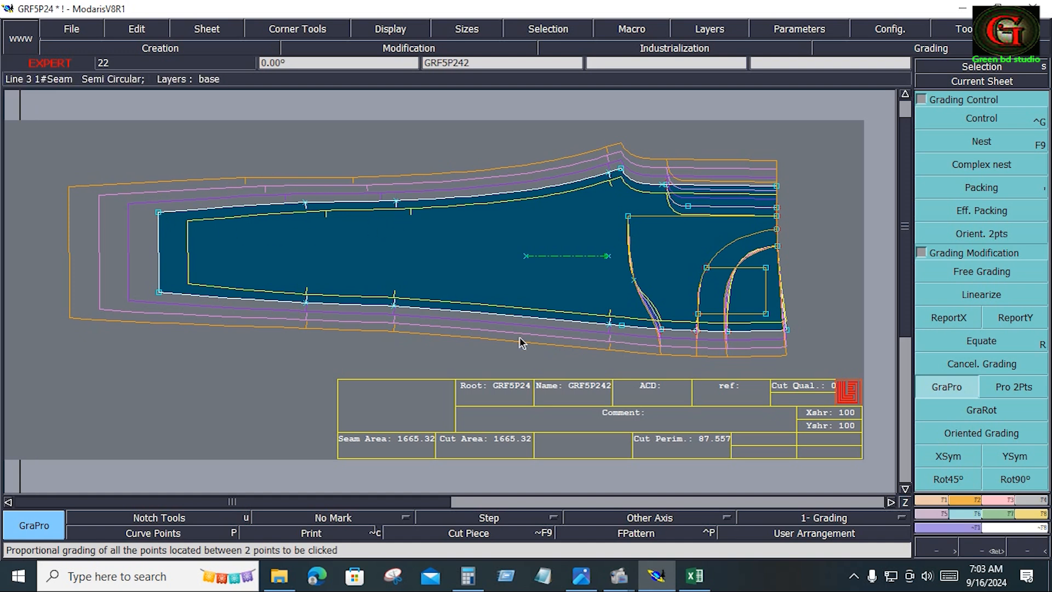
# Grade the side-seam points proportionally between the crotch-level point and the side-seam hem corner with GraPro
pyautogui.click(621, 326)
pyautogui.click(159, 292)
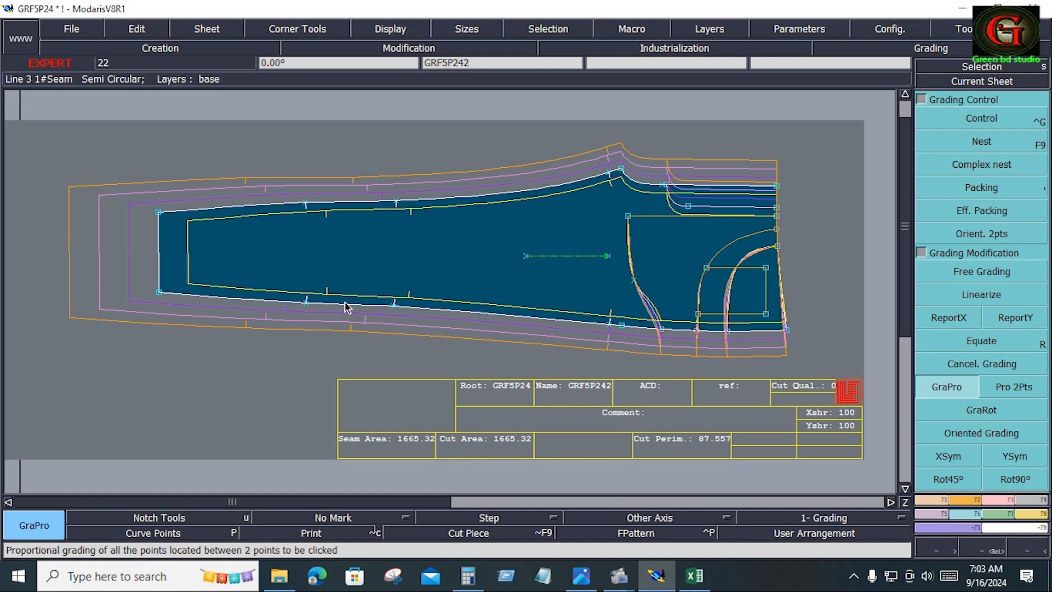
# Check the inseam knee notch's grading values with Control and compare them with the knee height in the Excel size chart
pyautogui.click(693, 576)
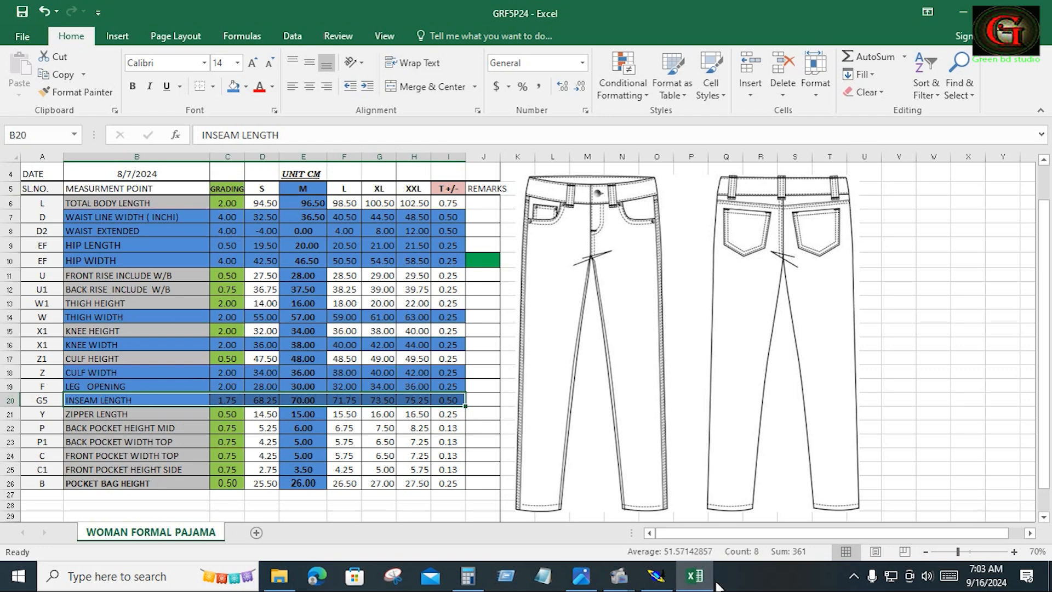
pyautogui.click(656, 575)
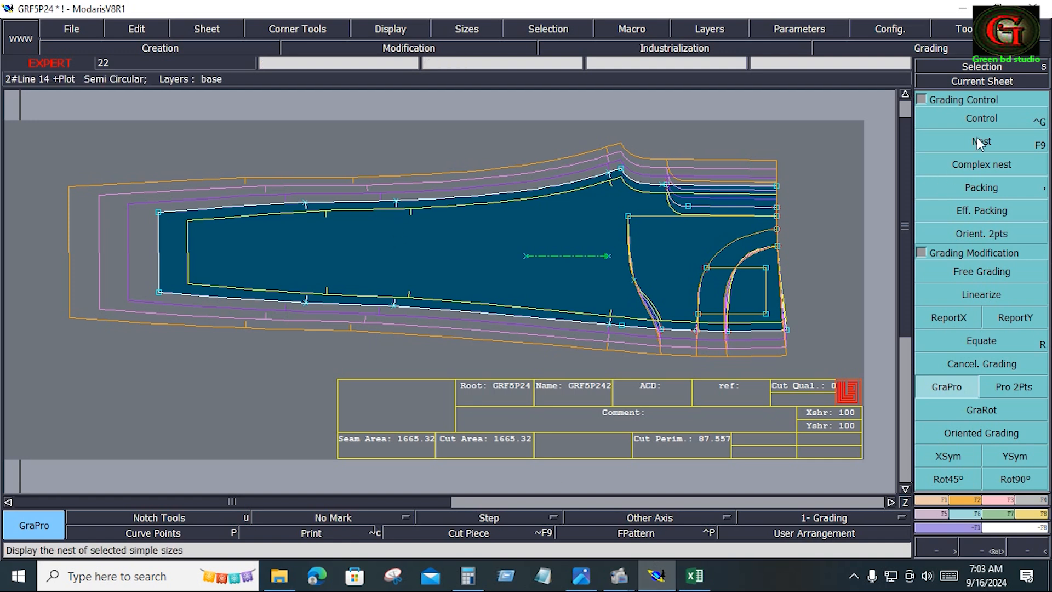
pyautogui.hotkey('ctrl', 'g')
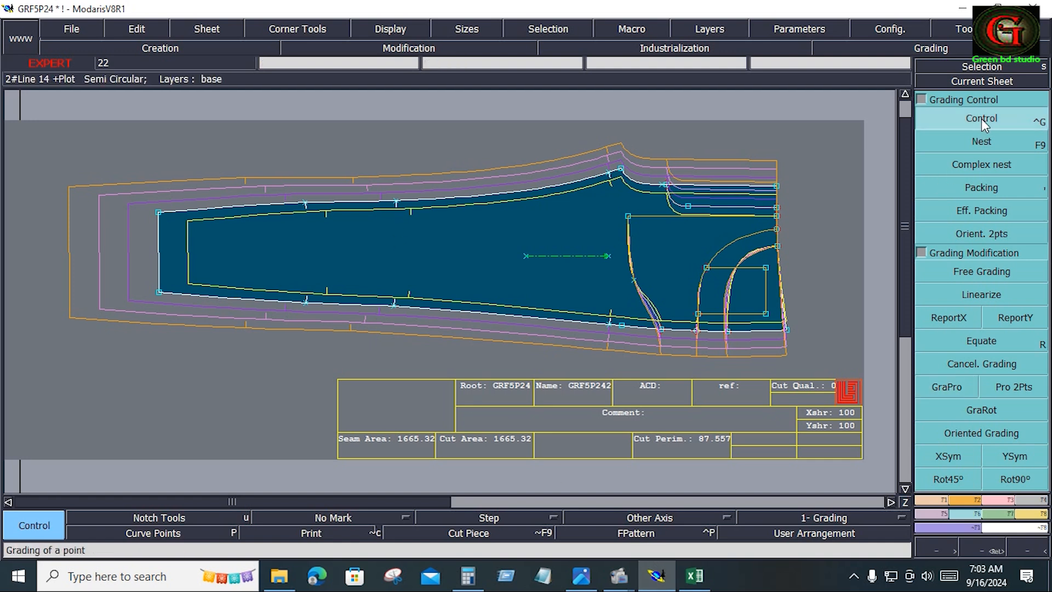
pyautogui.click(399, 205)
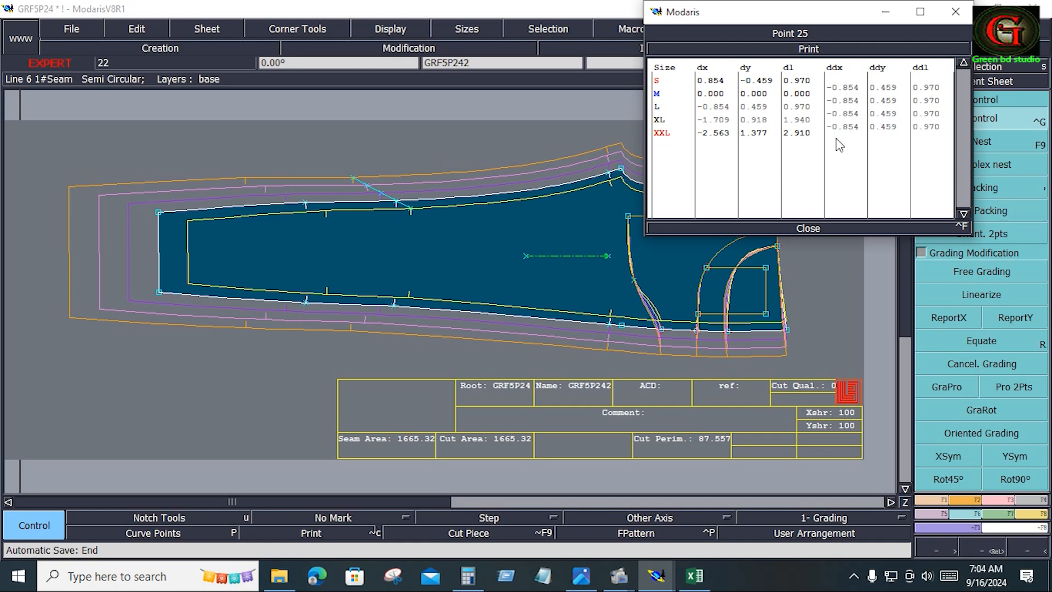
pyautogui.click(695, 576)
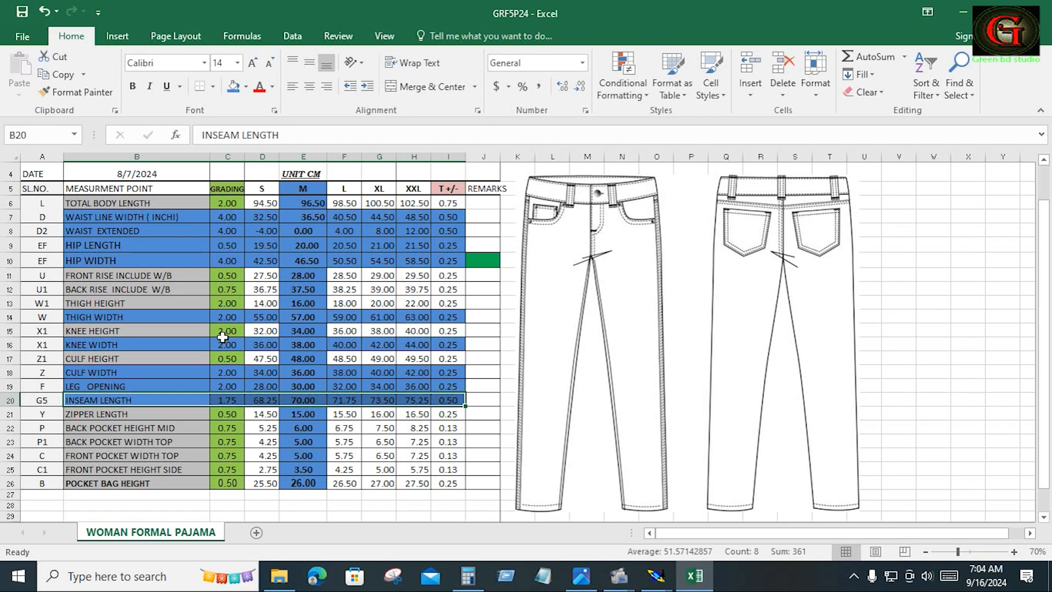
pyautogui.click(658, 582)
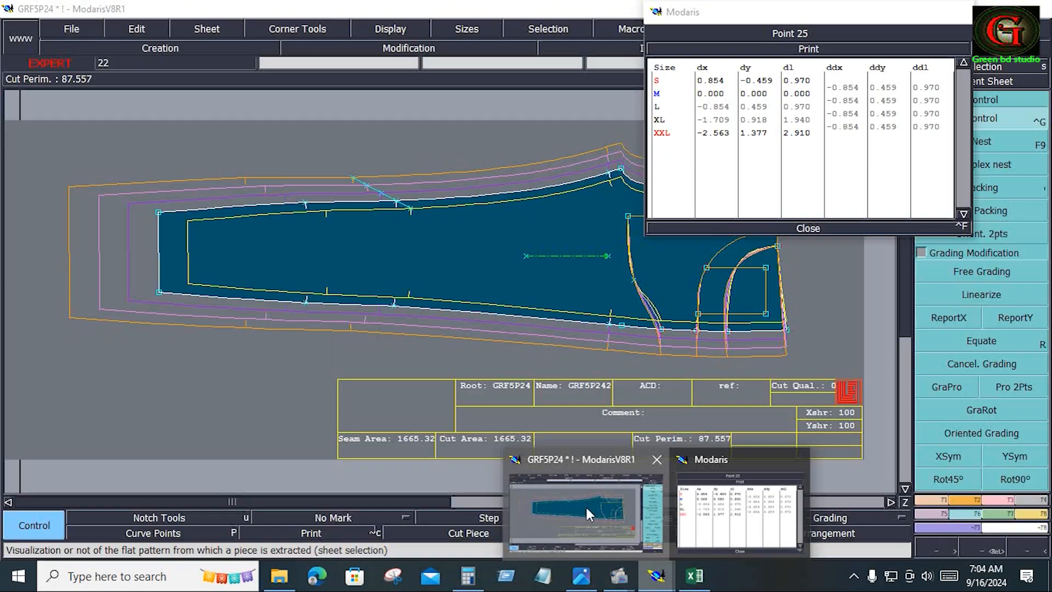
pyautogui.click(585, 505)
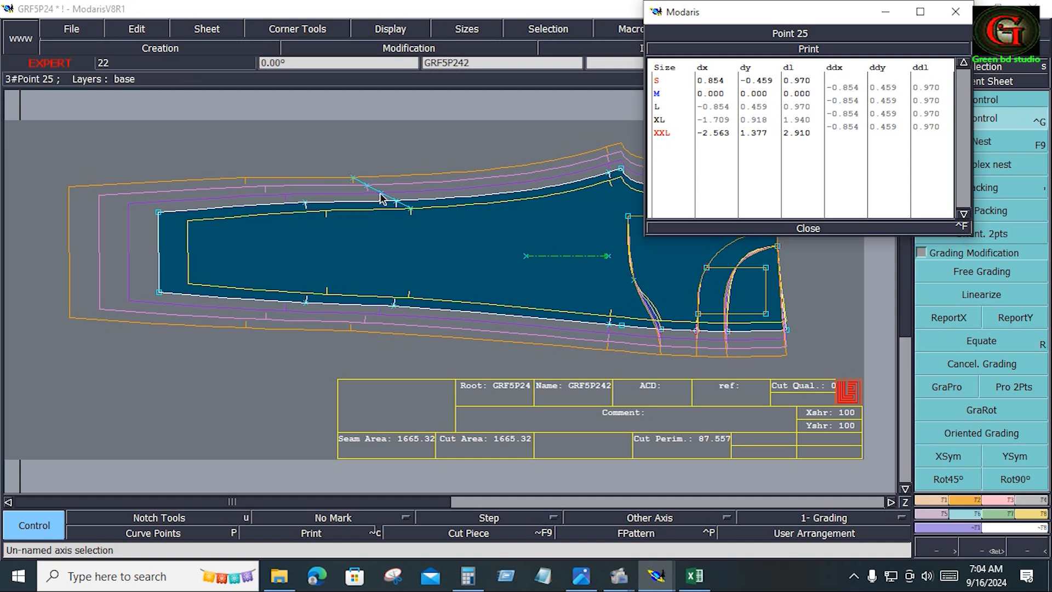
pyautogui.click(810, 229)
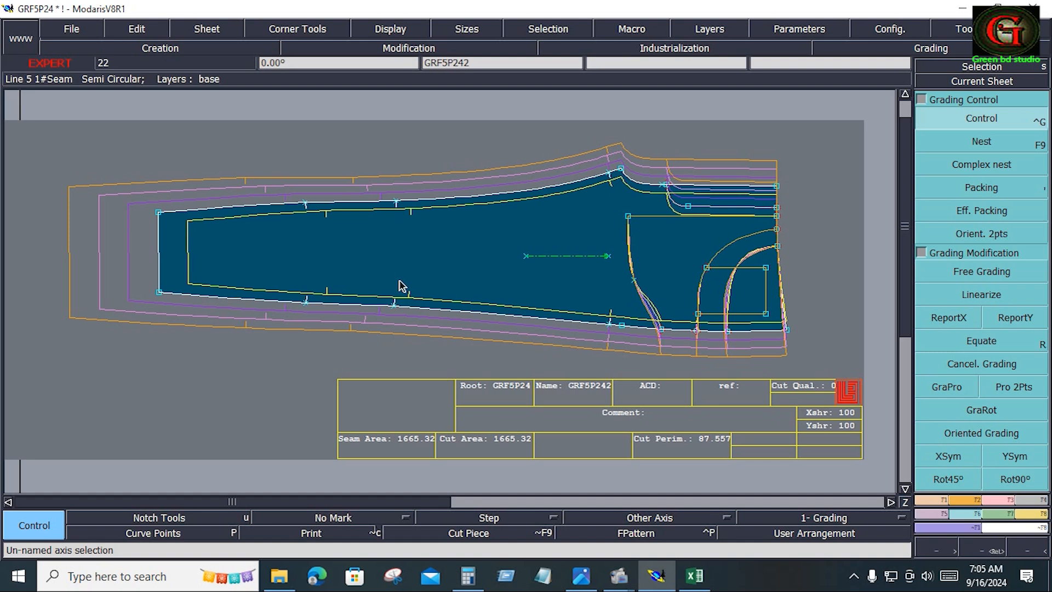
# Open the measurement spreadsheet and measure the inseam from the crotch point to the hem corner for sizes S to XXL with Length
pyautogui.click(1039, 516)
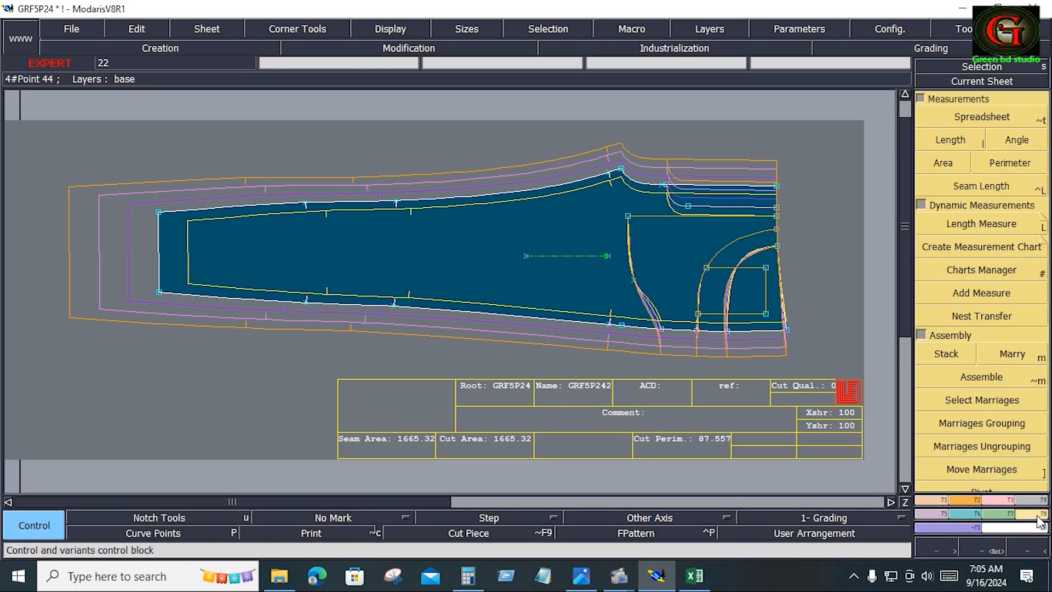
pyautogui.click(985, 116)
pyautogui.moveTo(603, 145); pyautogui.dragTo(600, 392)
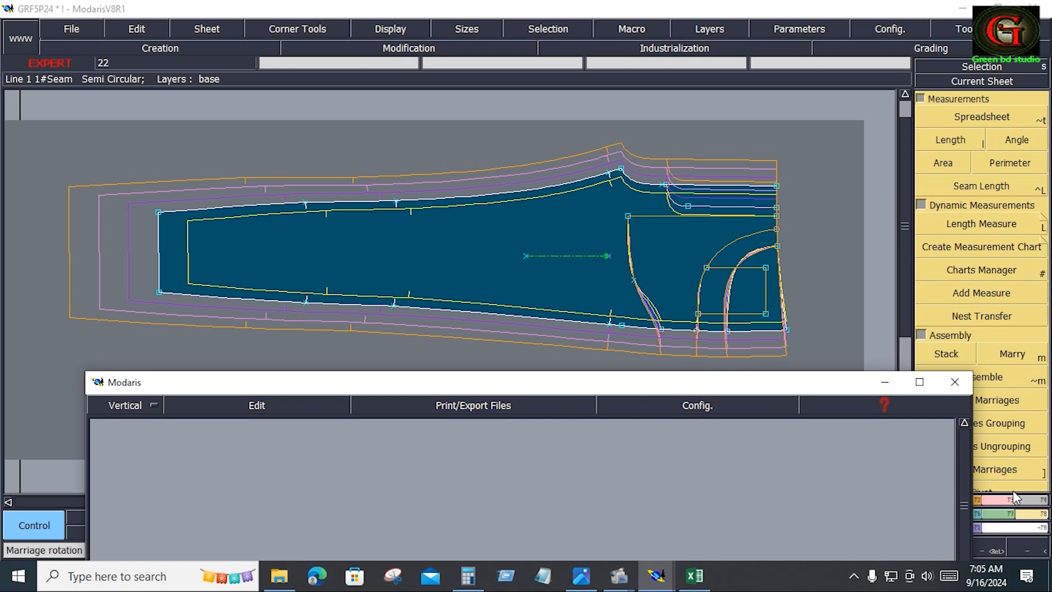
pyautogui.click(959, 143)
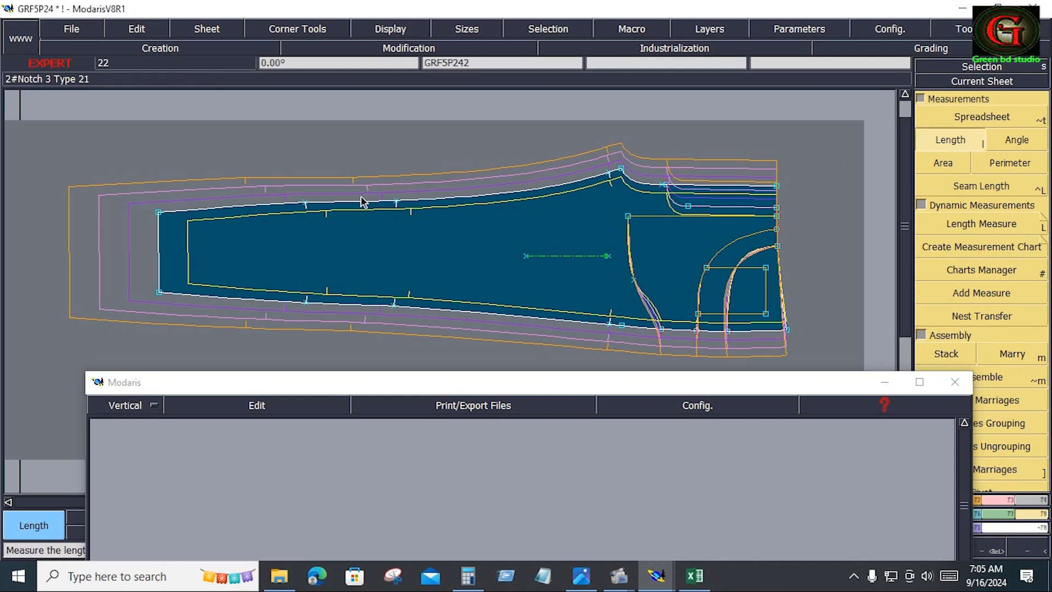
pyautogui.press('Home')
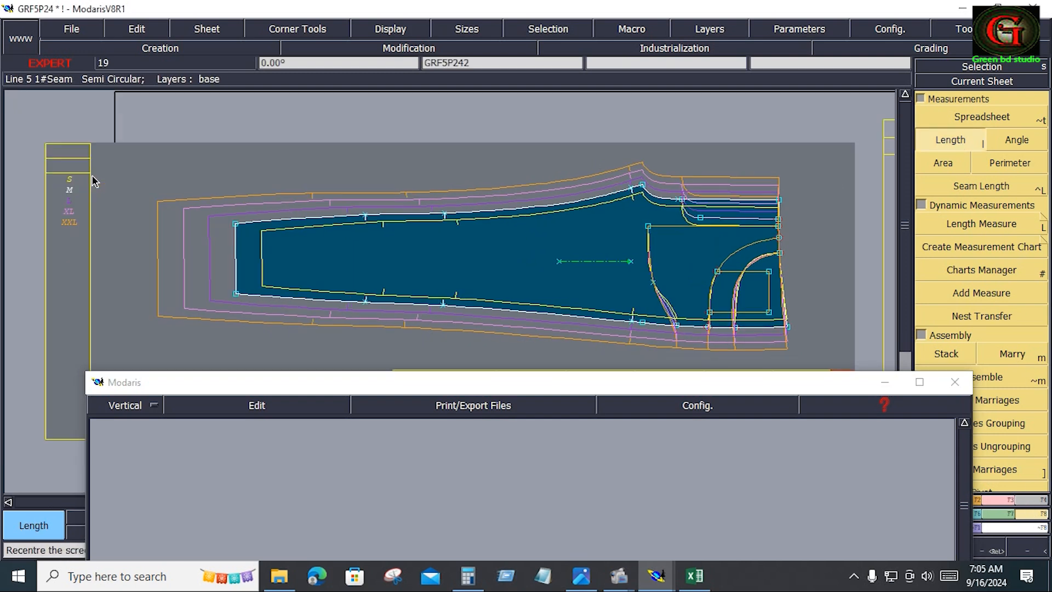
pyautogui.moveTo(63, 181); pyautogui.dragTo(69, 222)
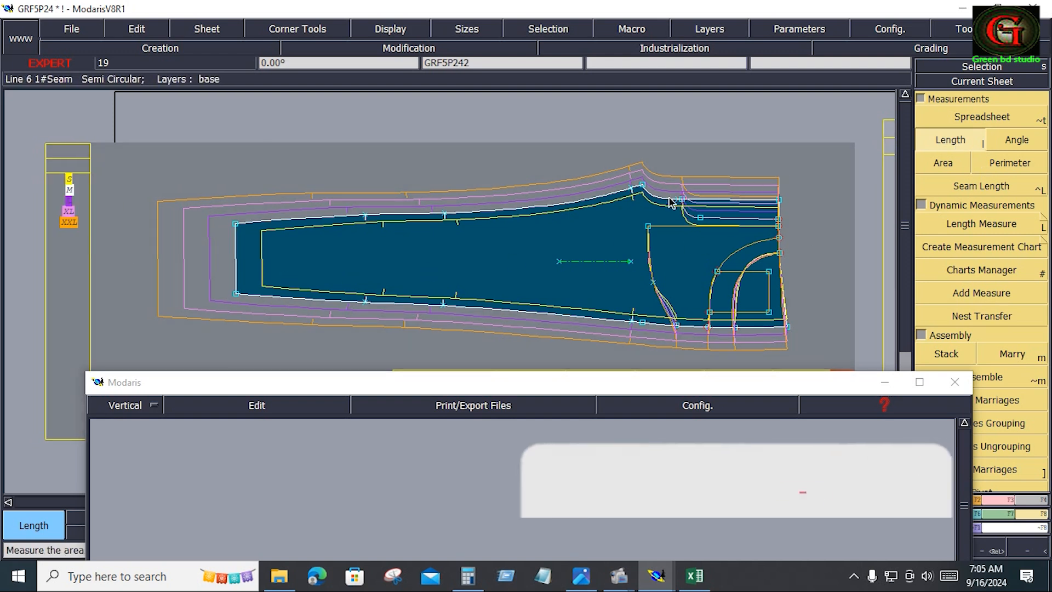
pyautogui.click(643, 186)
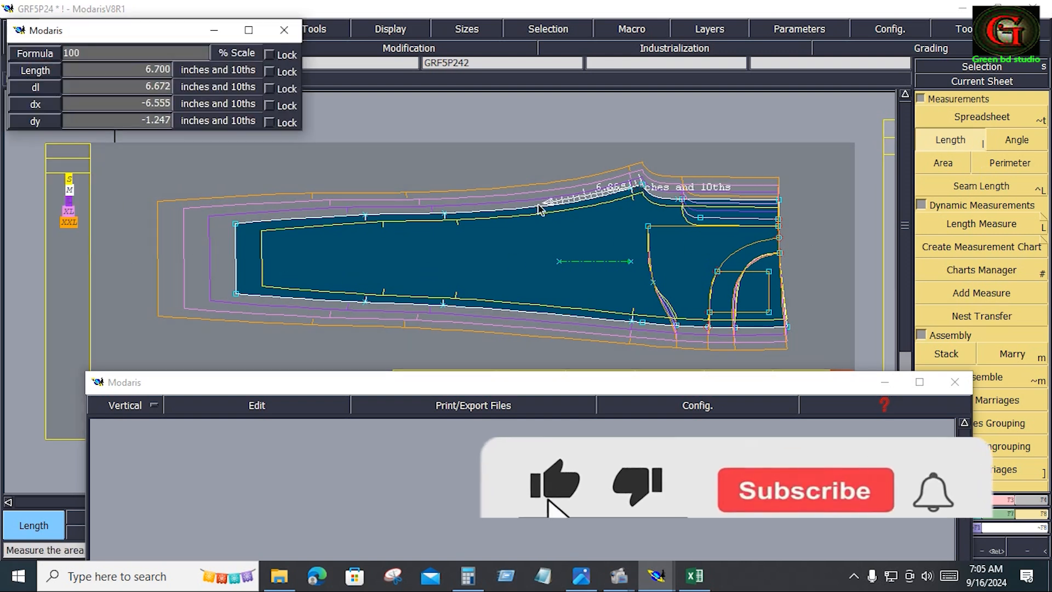
pyautogui.click(237, 225)
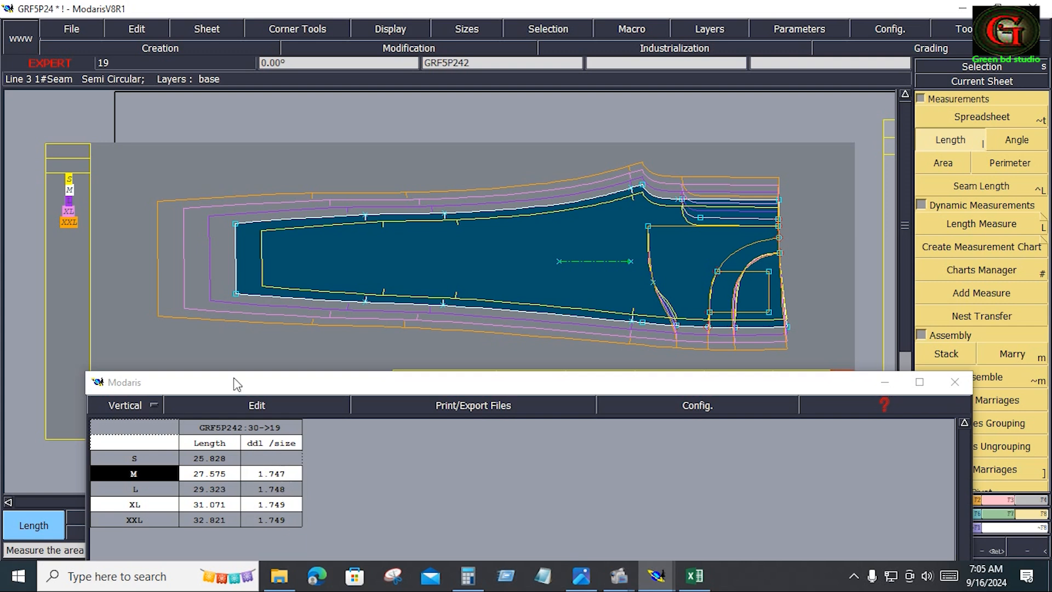
# Clear the inseam measurements from the spreadsheet
pyautogui.click(972, 144)
pyautogui.click(261, 405)
pyautogui.click(216, 481)
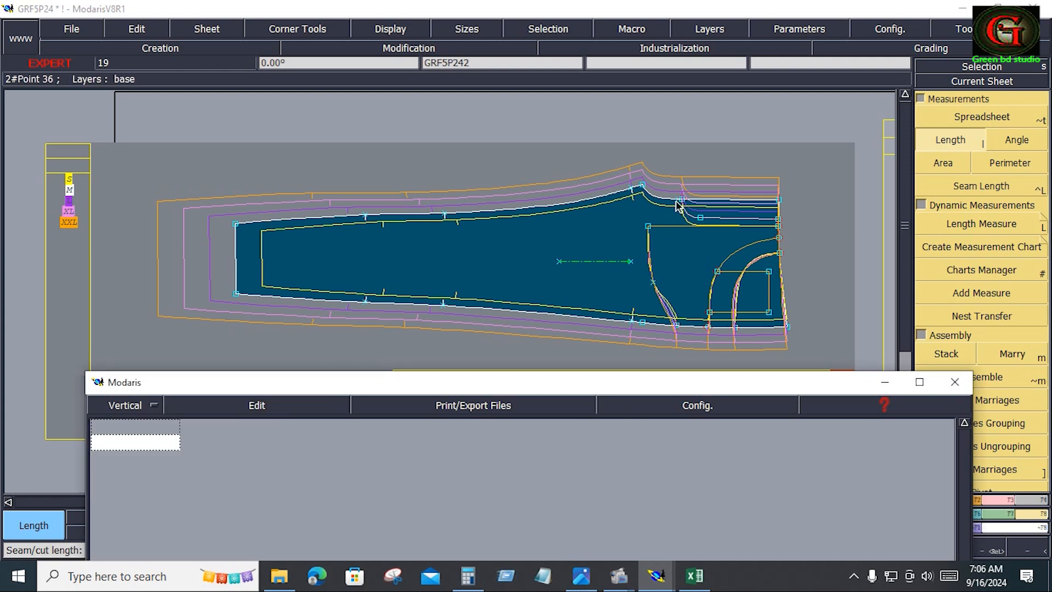
# Switch to the Excel size chart, fill the FRONT RISE INCLUDE W/B row blue, and return to Modaris
pyautogui.press('Return')
pyautogui.moveTo(611, 148); pyautogui.dragTo(786, 233)
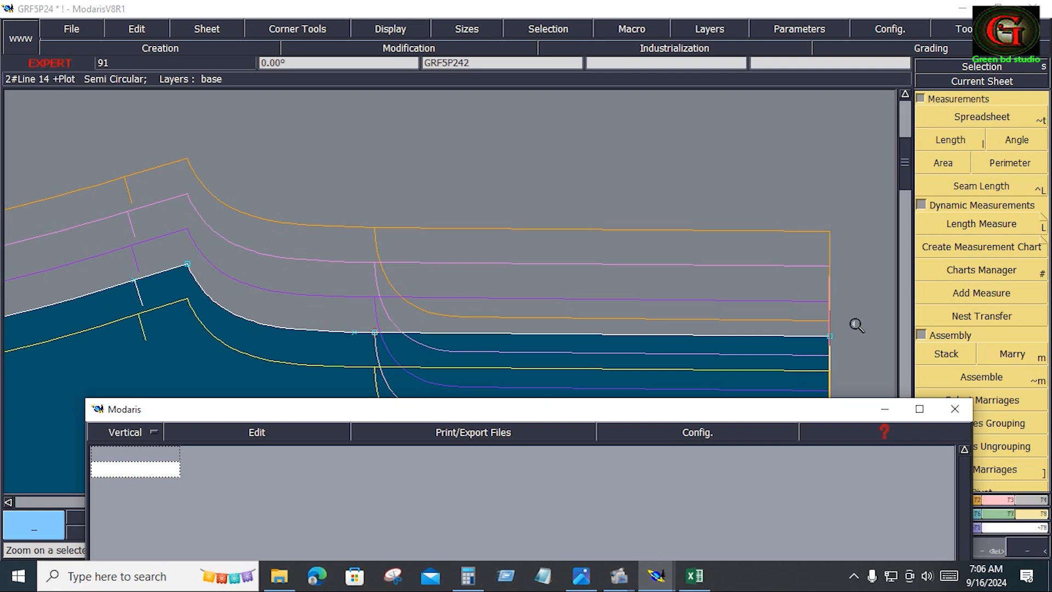
pyautogui.click(695, 575)
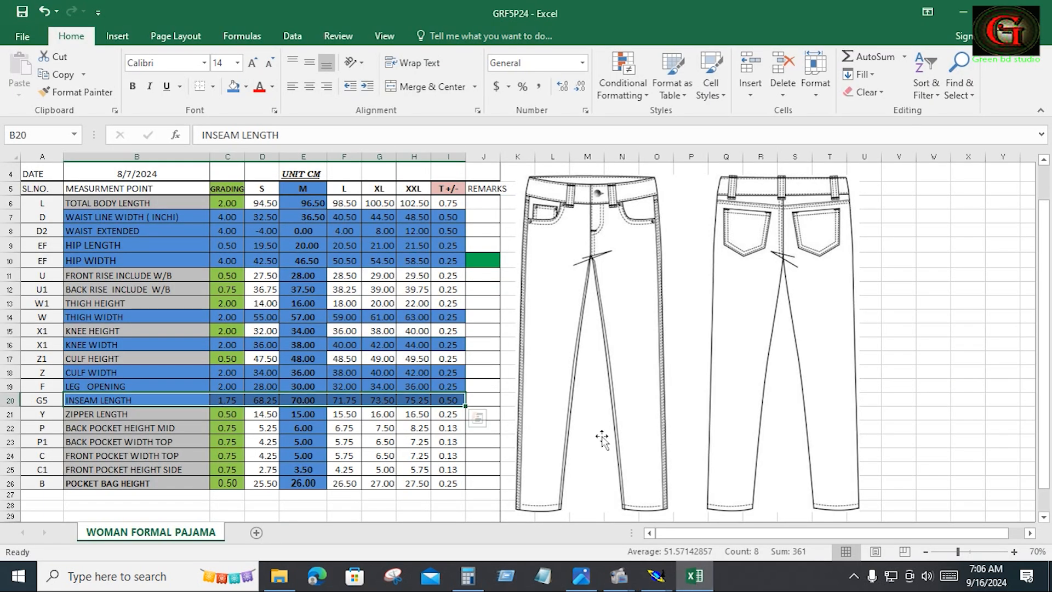
pyautogui.moveTo(74, 275); pyautogui.dragTo(448, 276)
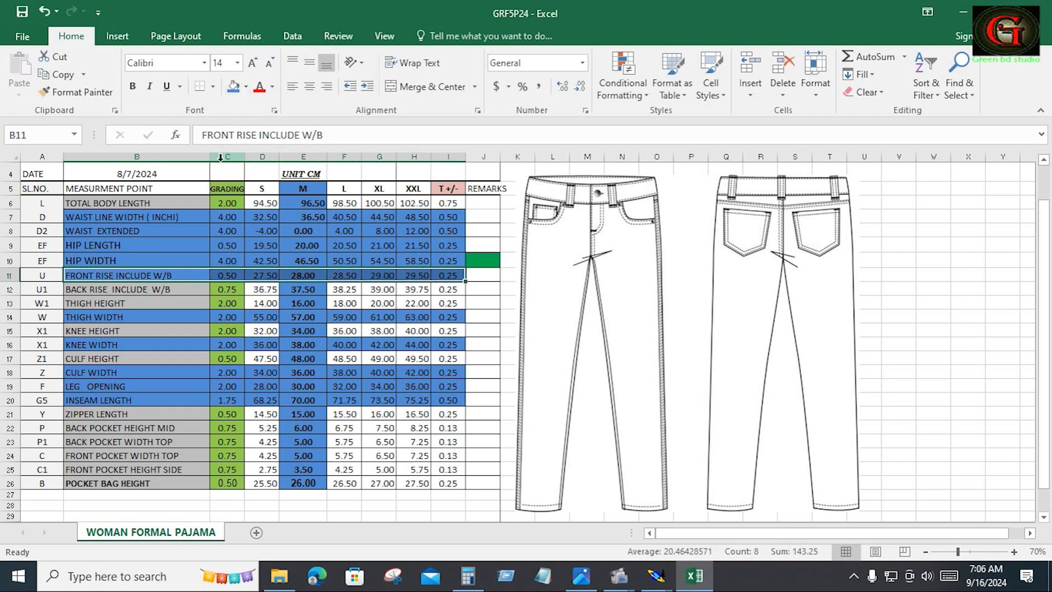
pyautogui.click(656, 575)
# Set the centre-front waist corner's ddx grading to 0.5 for all size steps with Control
pyautogui.click(1008, 117)
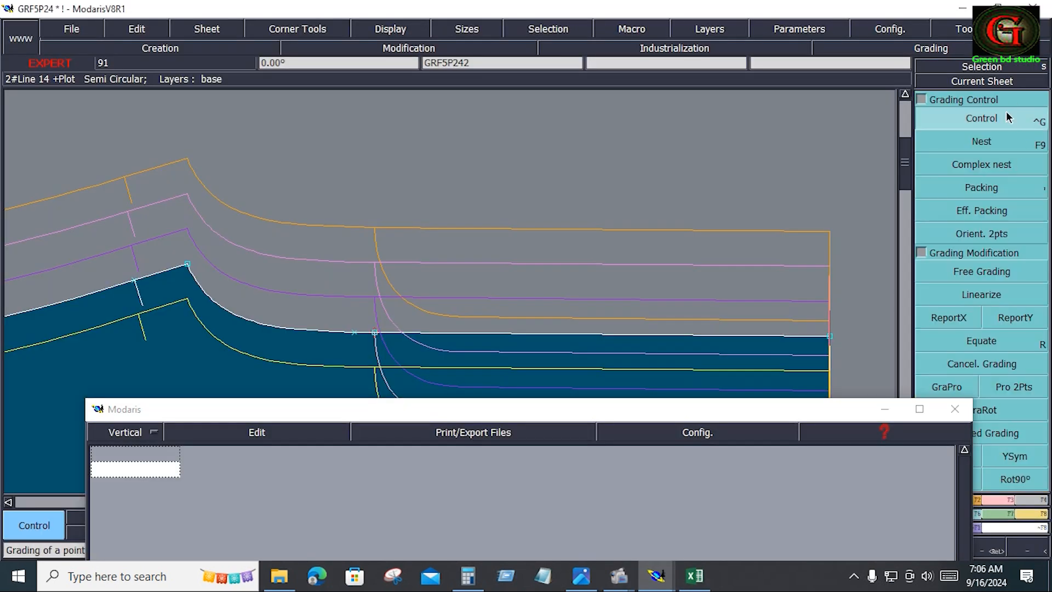
pyautogui.click(831, 336)
pyautogui.moveTo(839, 87); pyautogui.dragTo(851, 126)
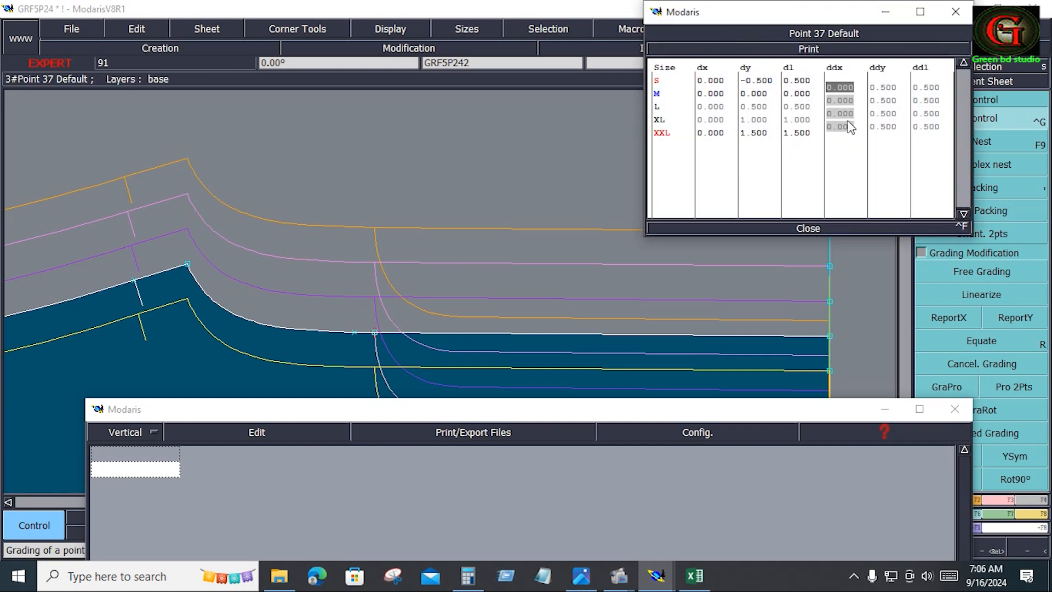
pyautogui.write('.5')
pyautogui.press('Return')
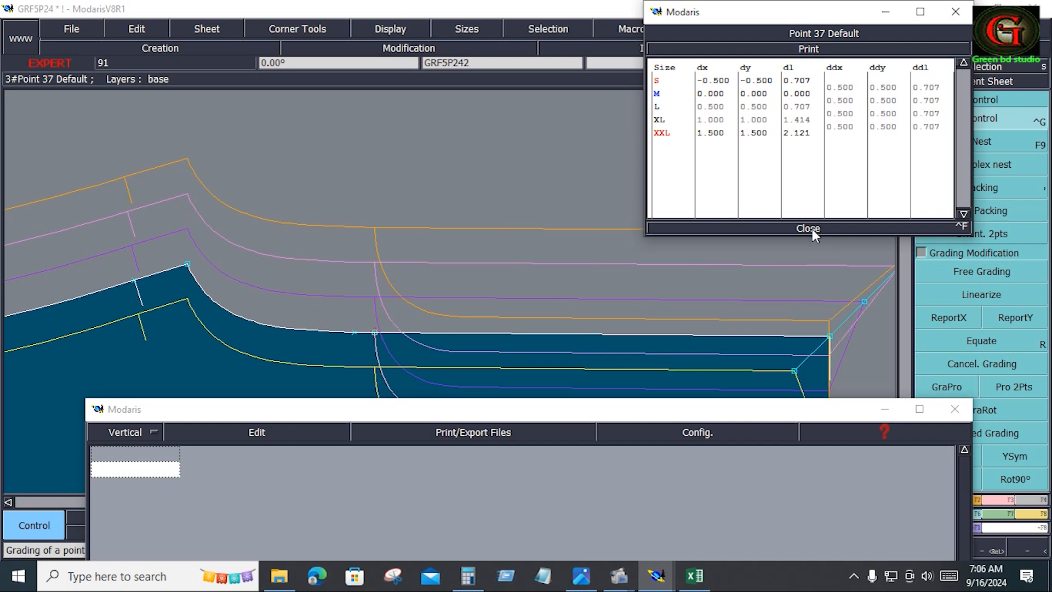
pyautogui.click(810, 228)
# Select the waistline and coin-pocket points and copy the centre-front waist corner's x grading to them with ReportX
pyautogui.press('z')
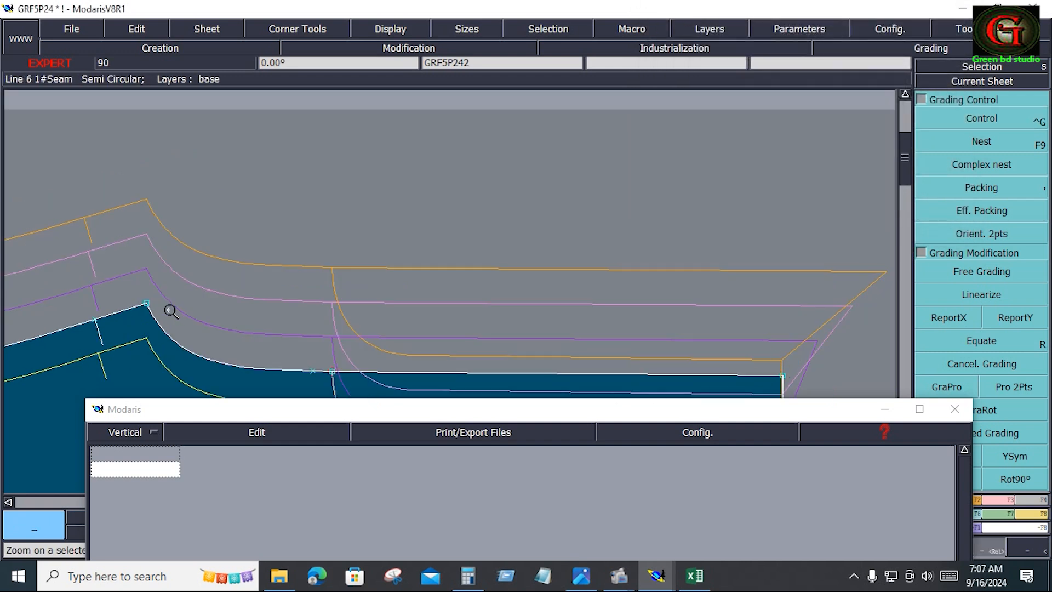
pyautogui.click(818, 356)
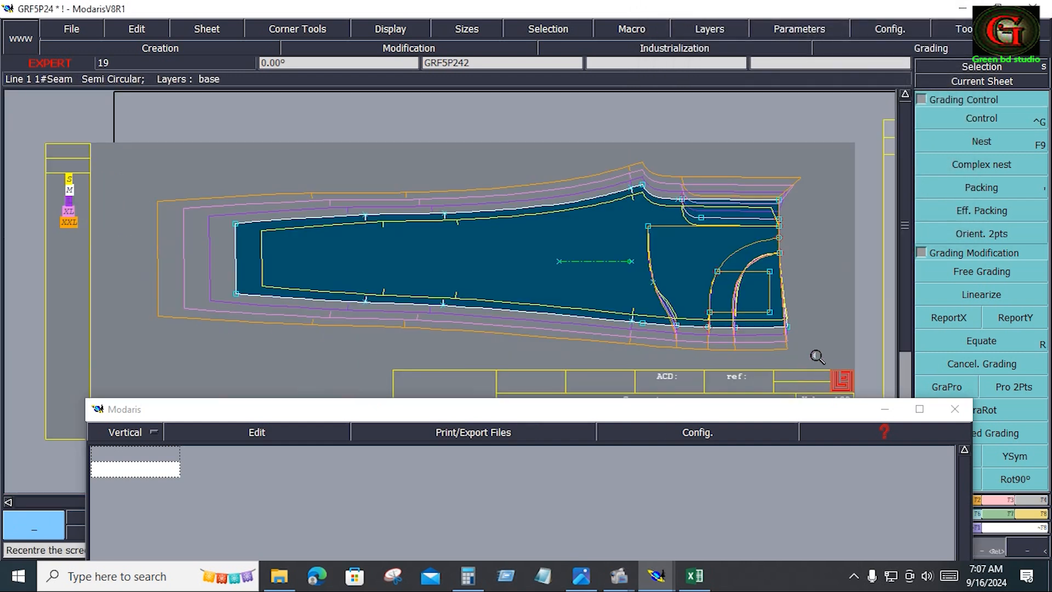
pyautogui.click(948, 385)
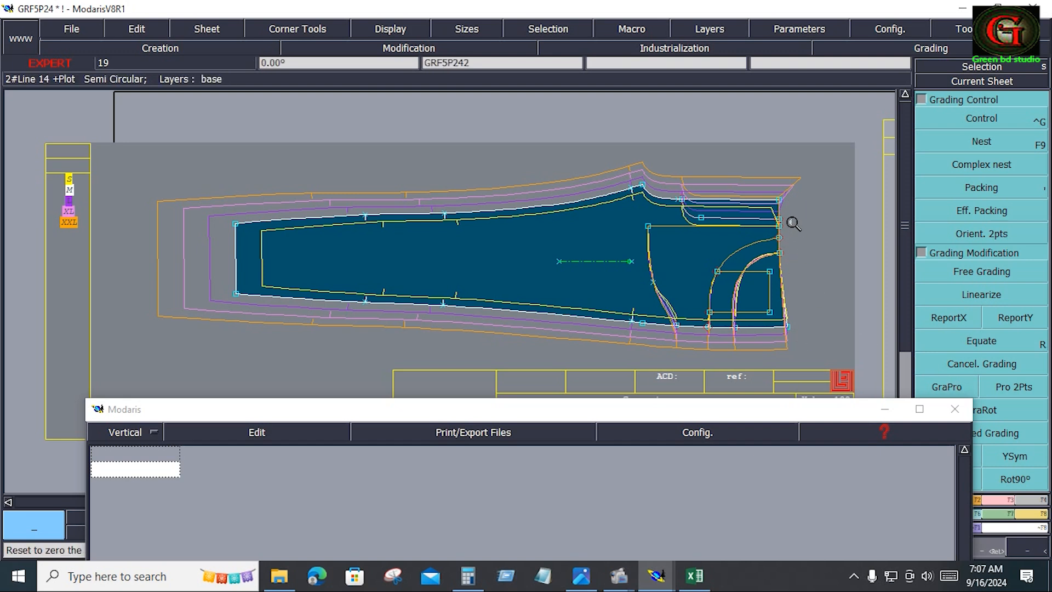
pyautogui.moveTo(737, 158); pyautogui.dragTo(839, 354)
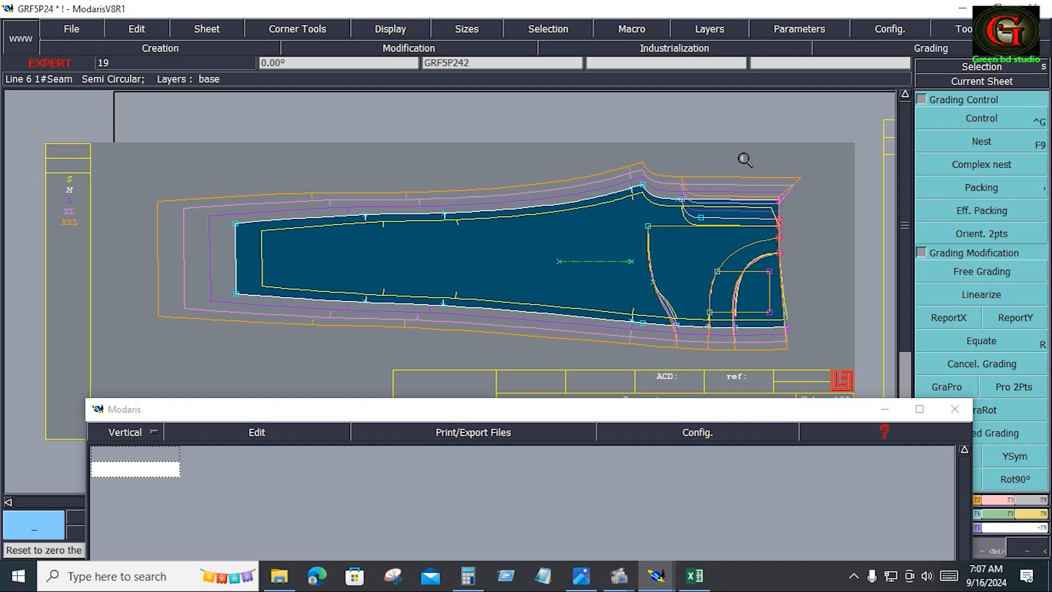
pyautogui.moveTo(749, 162); pyautogui.dragTo(838, 368)
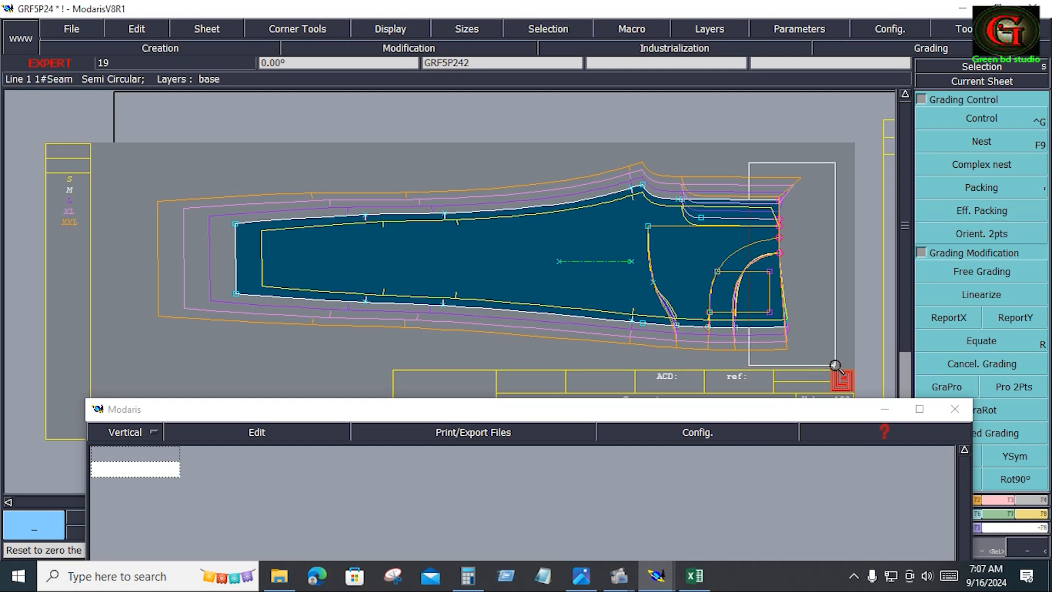
pyautogui.click(955, 323)
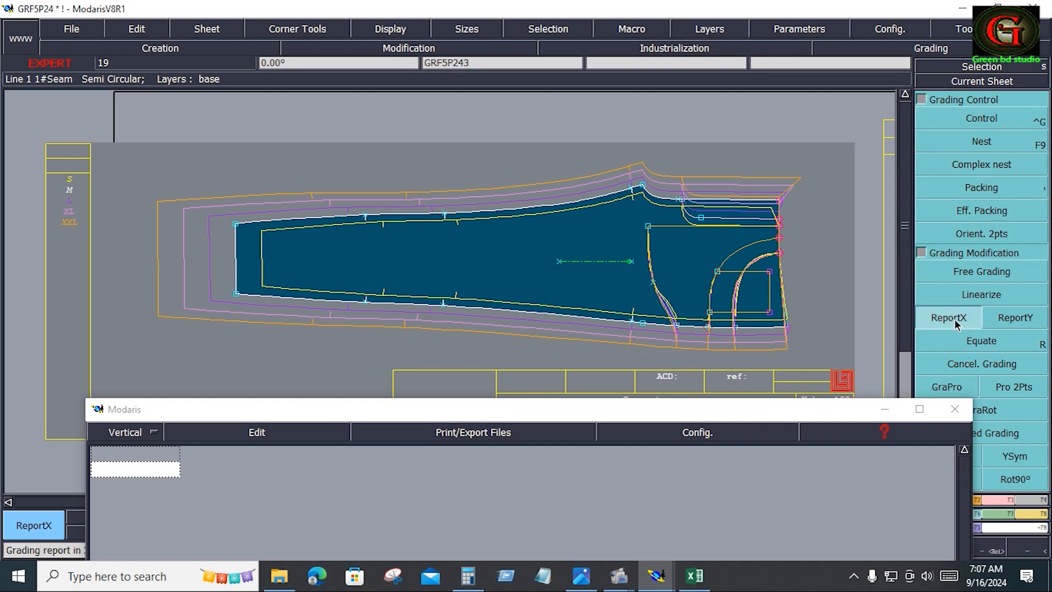
pyautogui.click(779, 204)
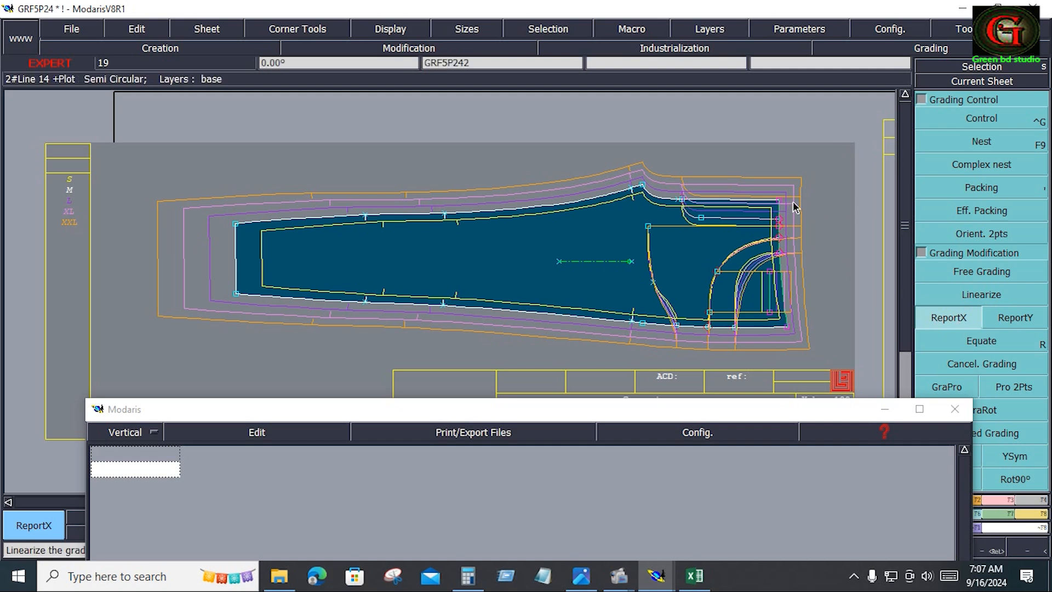
pyautogui.click(833, 270)
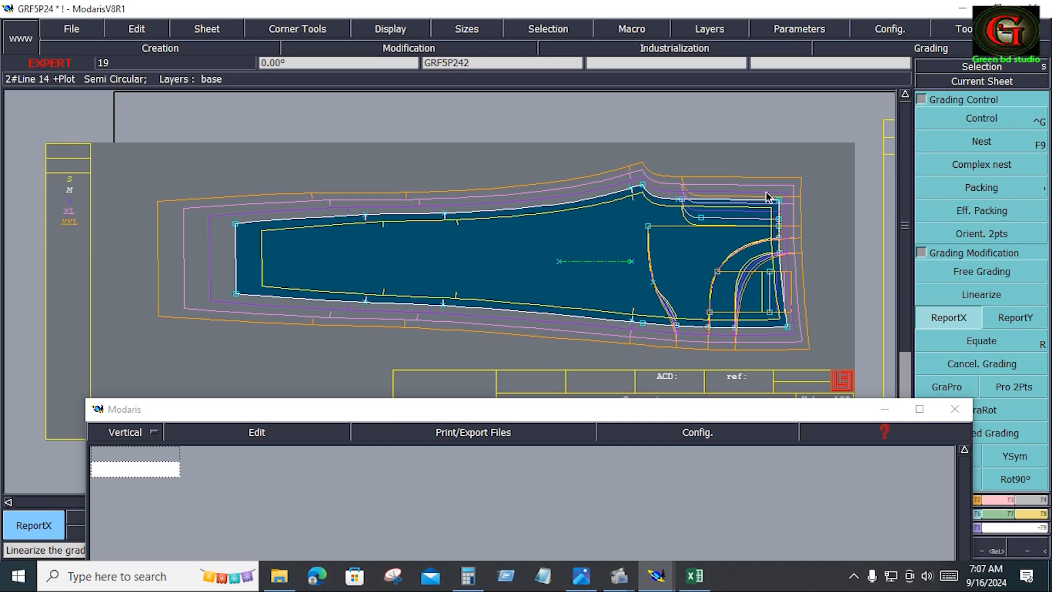
# Set the side-seam waist corner's ddx grading to 0.75 for all size steps with Control
pyautogui.click(796, 345)
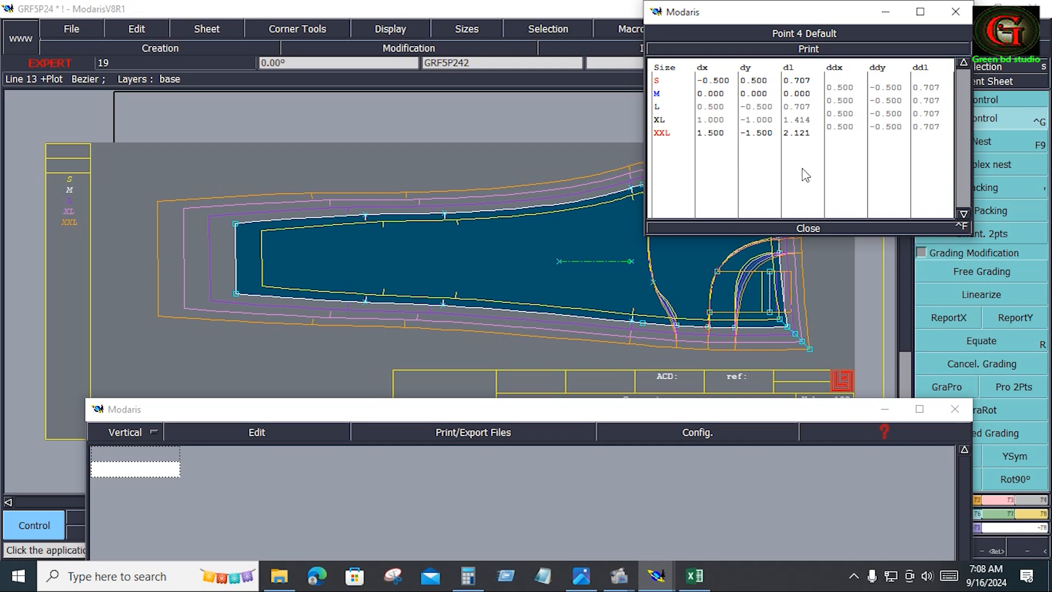
pyautogui.click(842, 88)
pyautogui.moveTo(843, 123); pyautogui.dragTo(844, 125)
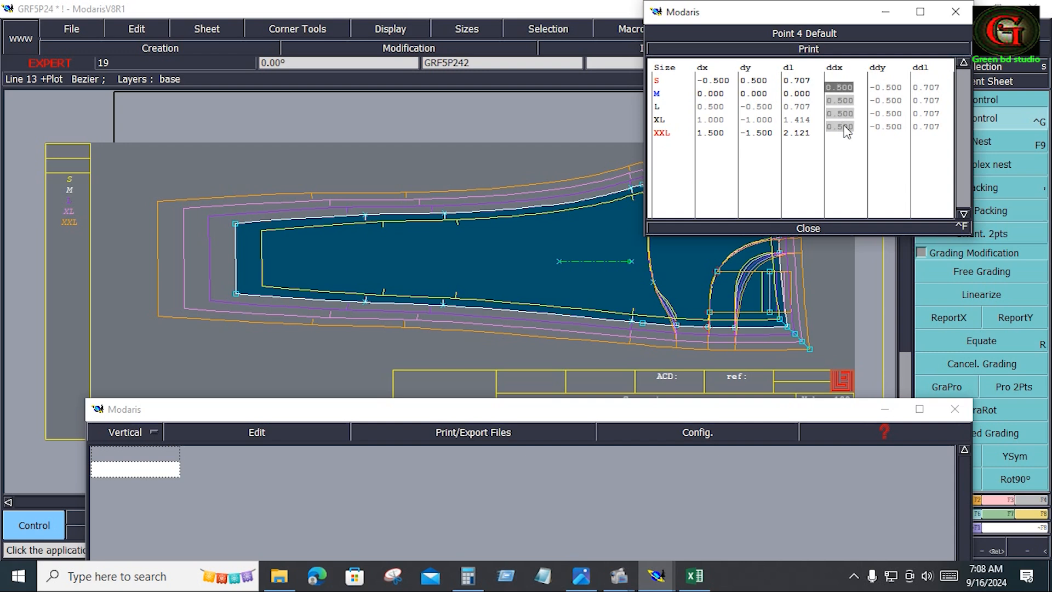
pyautogui.write('-')
pyautogui.press('Return')
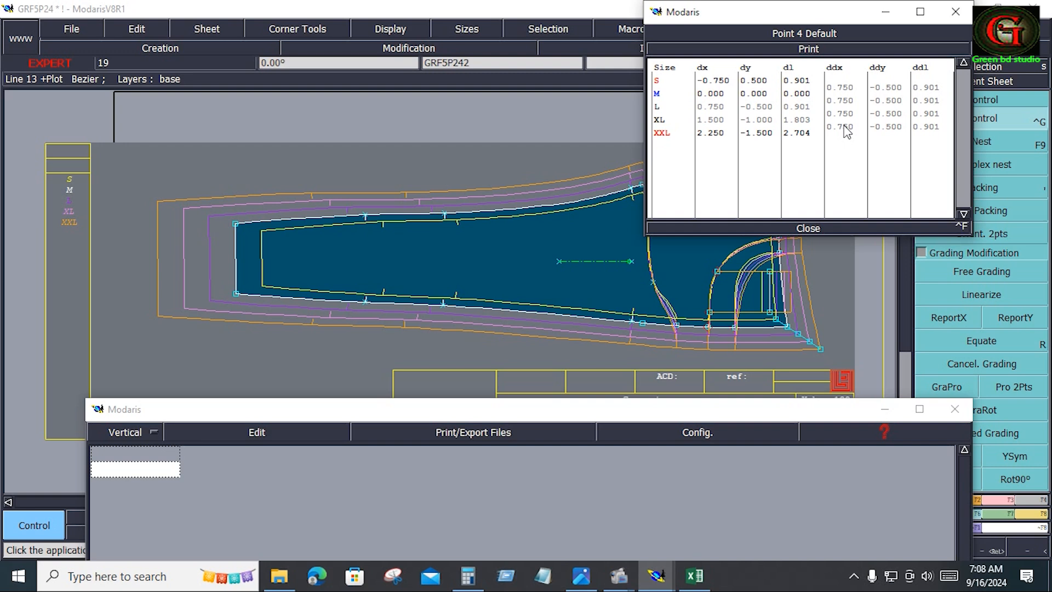
pyautogui.click(810, 228)
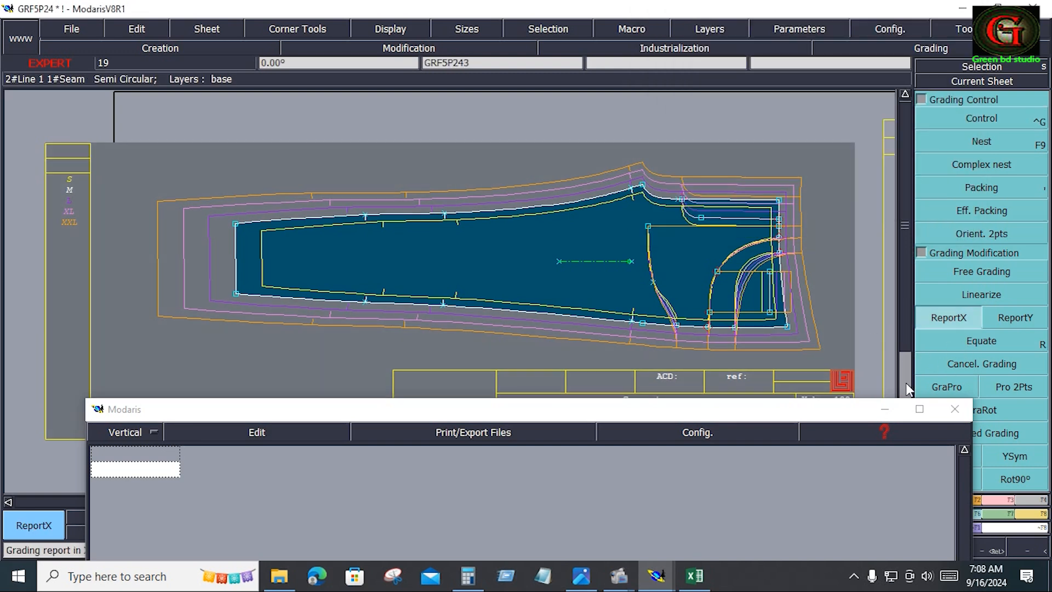
# Grade the waistline points proportionally between the side-seam waist corner and the centre-front waist corner with GraPro
pyautogui.click(956, 388)
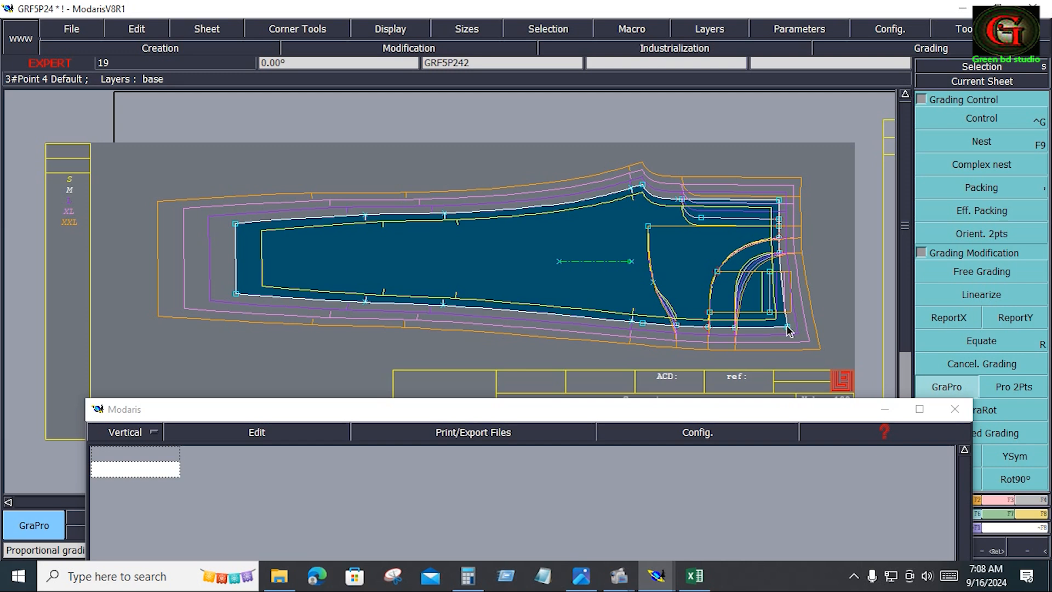
pyautogui.click(787, 327)
pyautogui.click(780, 200)
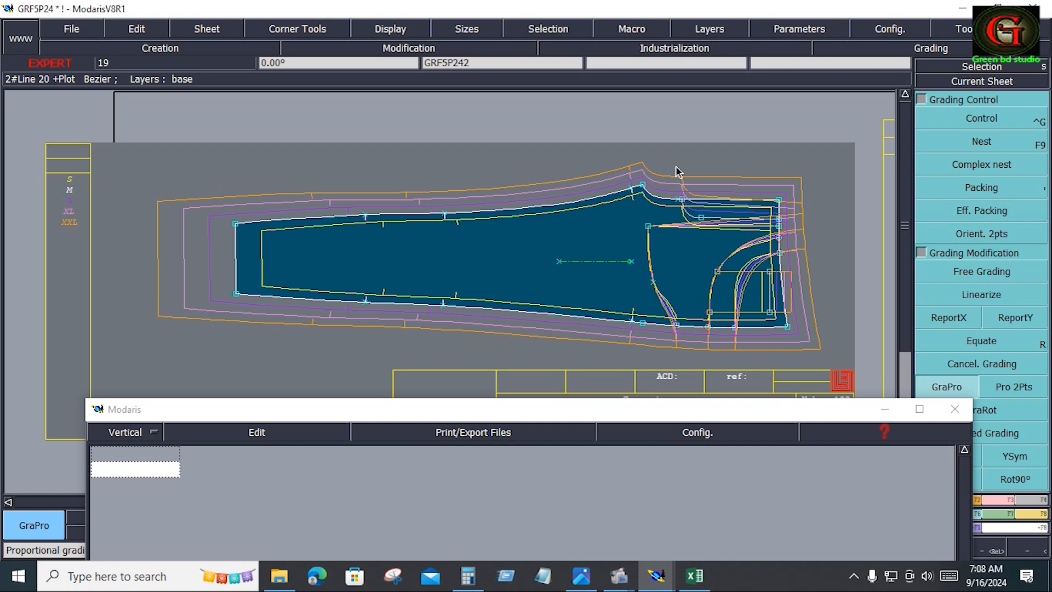
# Select the fly and neighbouring waistline points and copy the centre-front waist corner's y grading to them with ReportY
pyautogui.moveTo(676, 167); pyautogui.dragTo(802, 228)
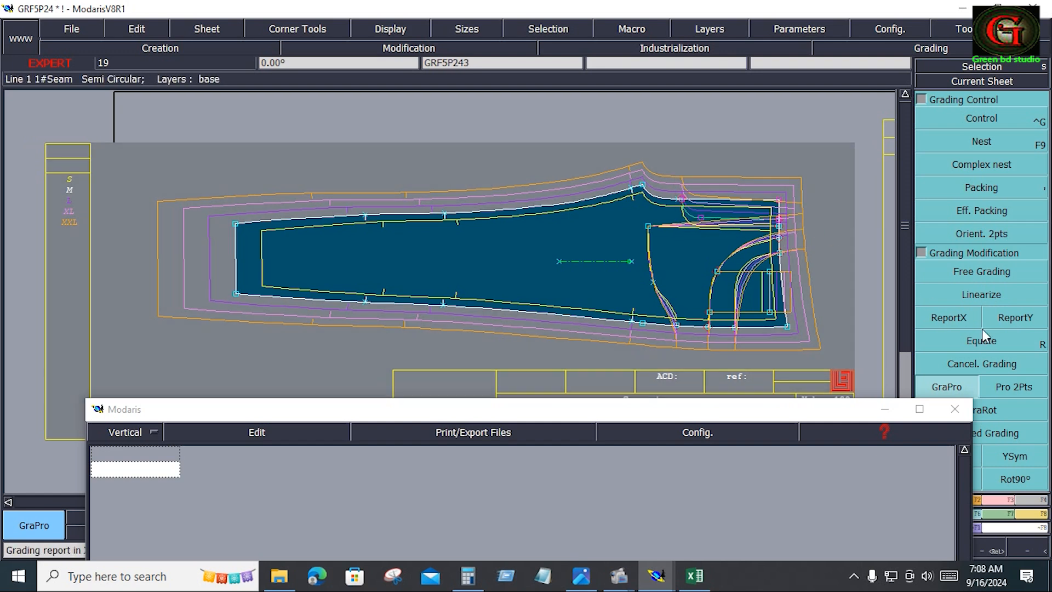
pyautogui.click(1029, 322)
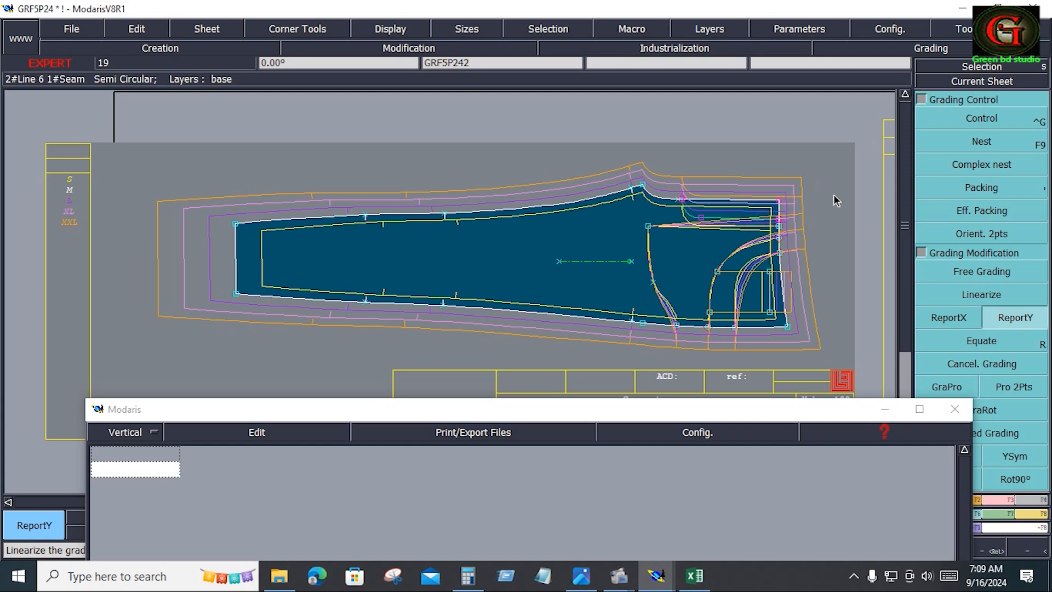
pyautogui.click(835, 276)
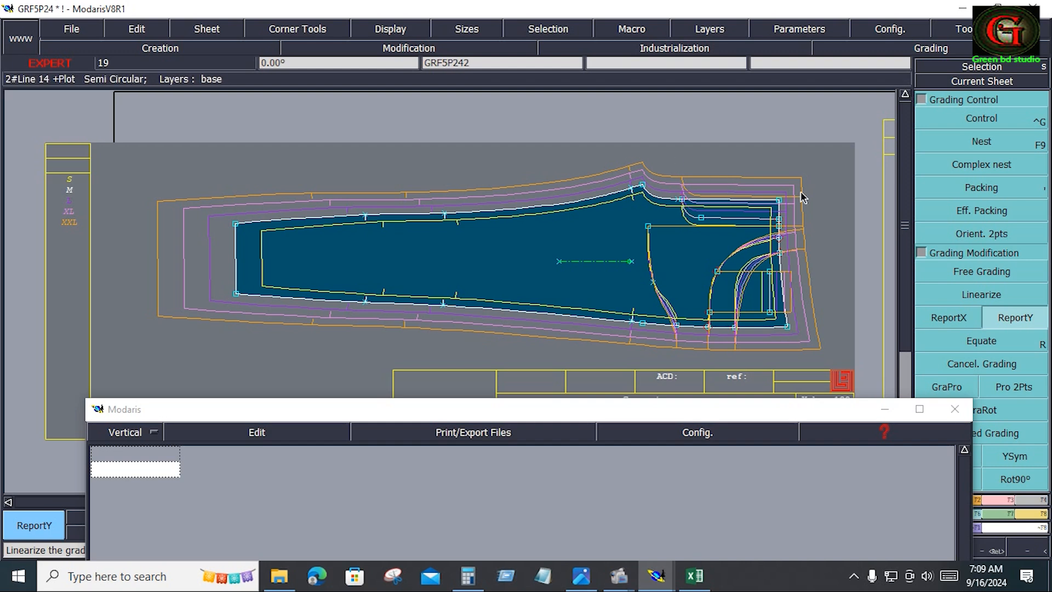
# Measure the front rise from the centre-front waist corner to the crotch point for all sizes with Length
pyautogui.click(1034, 515)
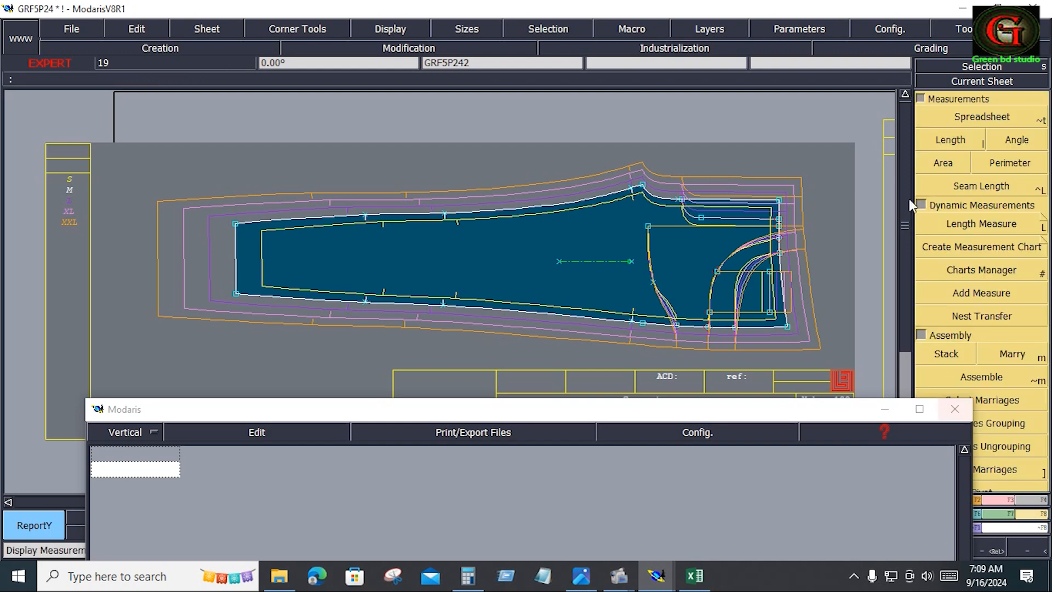
pyautogui.click(963, 144)
pyautogui.moveTo(26, 140); pyautogui.dragTo(100, 243)
pyautogui.click(779, 200)
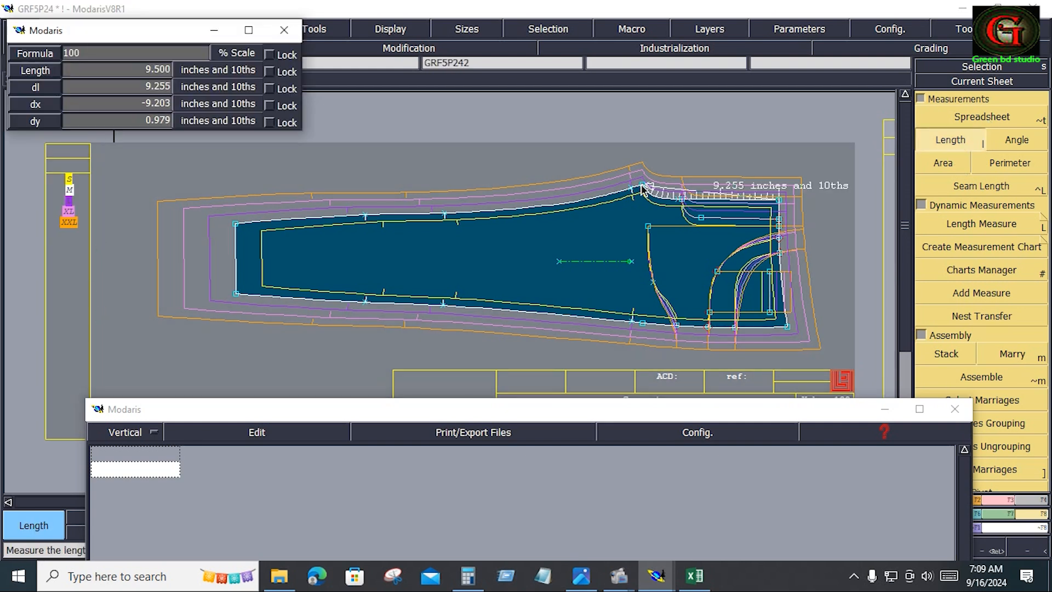
pyautogui.click(642, 185)
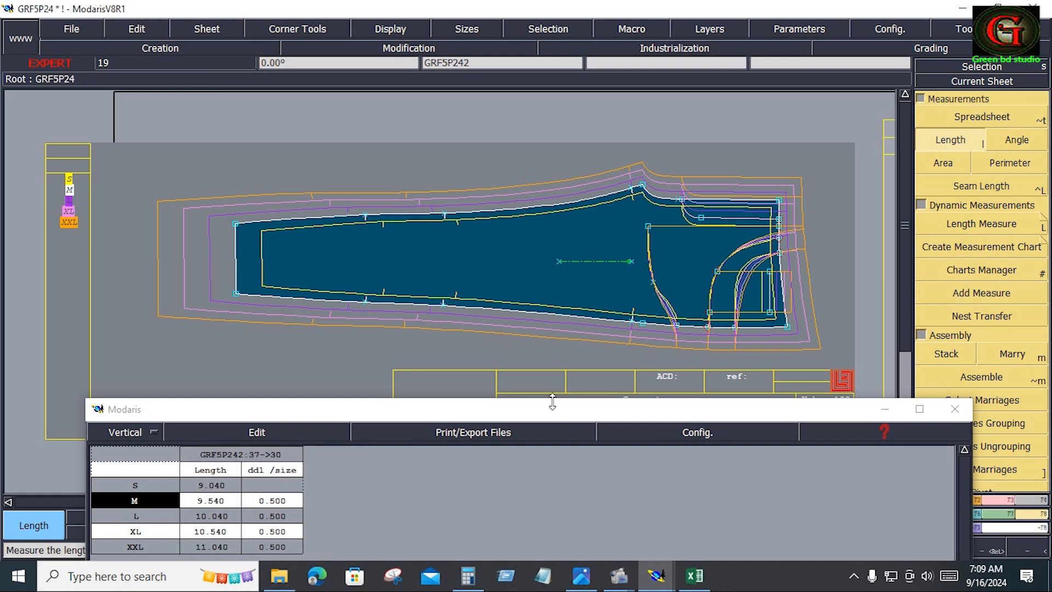
# Save the GRF5P24 model over the existing file, accepting the listed anomalies
pyautogui.click(84, 25)
pyautogui.click(80, 94)
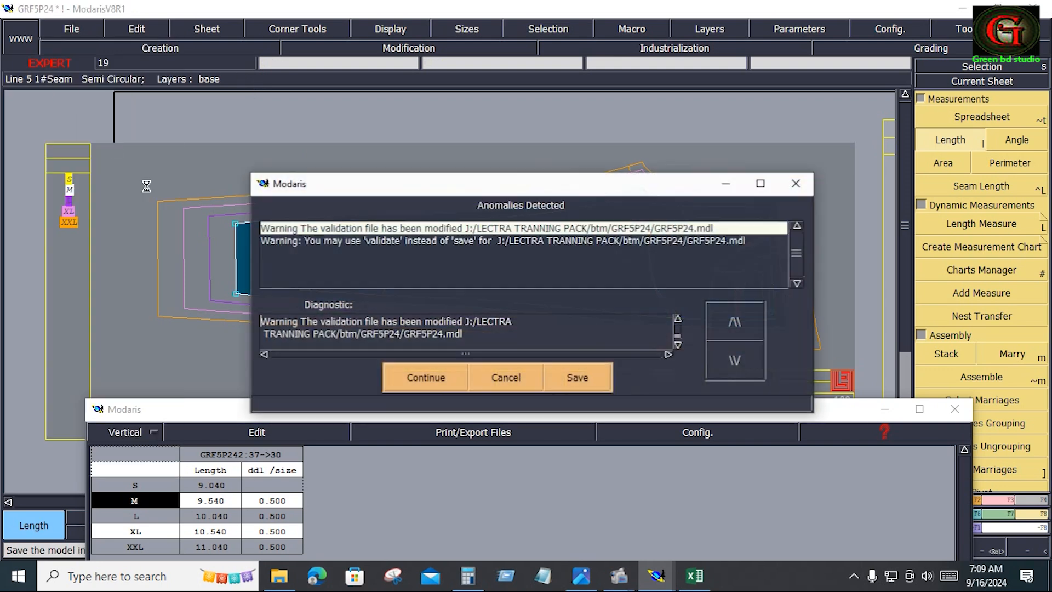
pyautogui.click(426, 378)
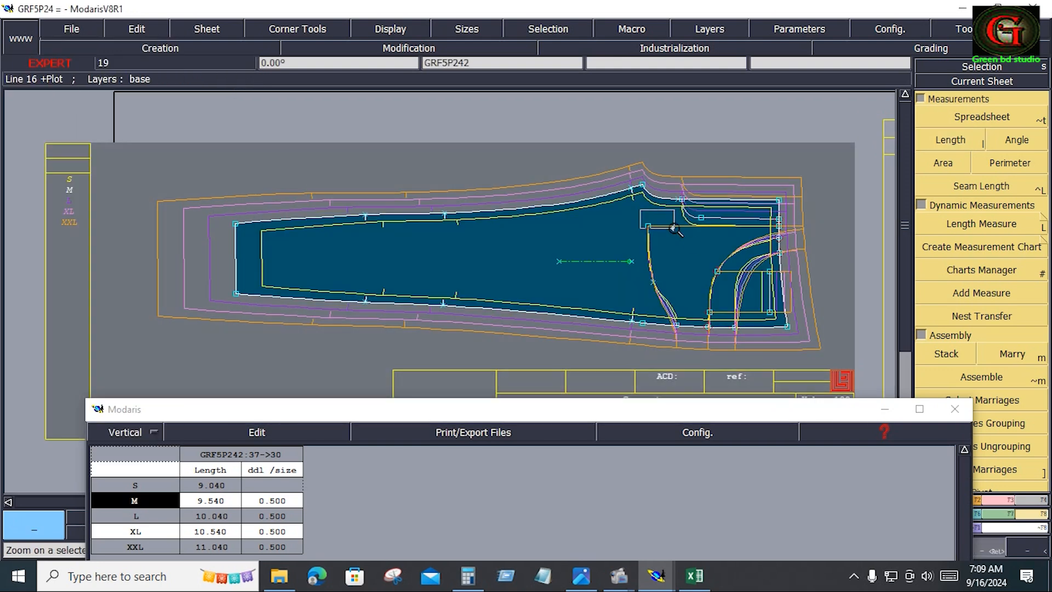
pyautogui.moveTo(784, 334); pyautogui.dragTo(802, 353)
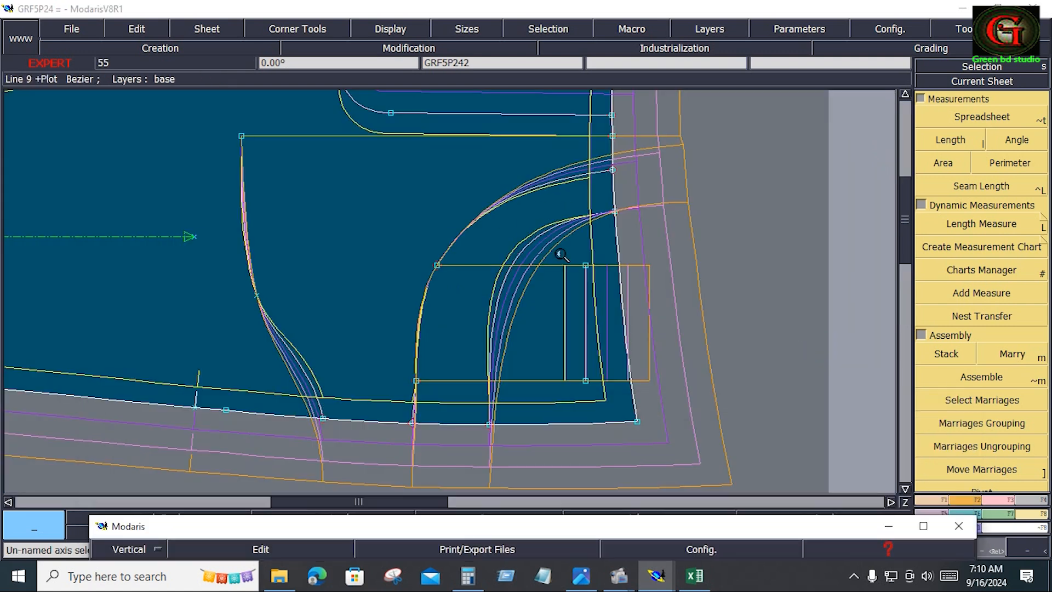
pyautogui.press('Home')
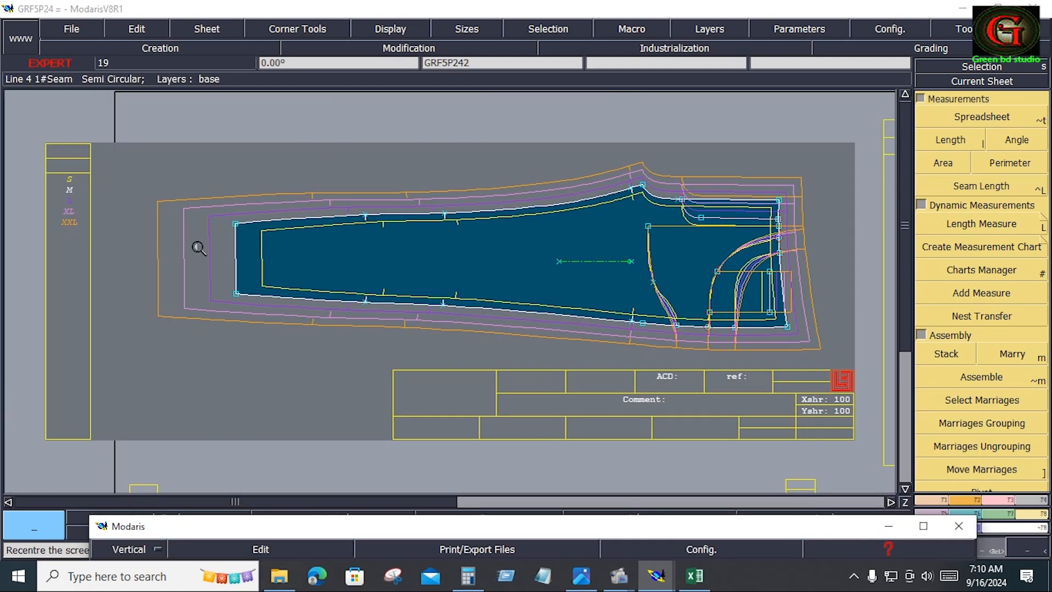
pyautogui.click(88, 33)
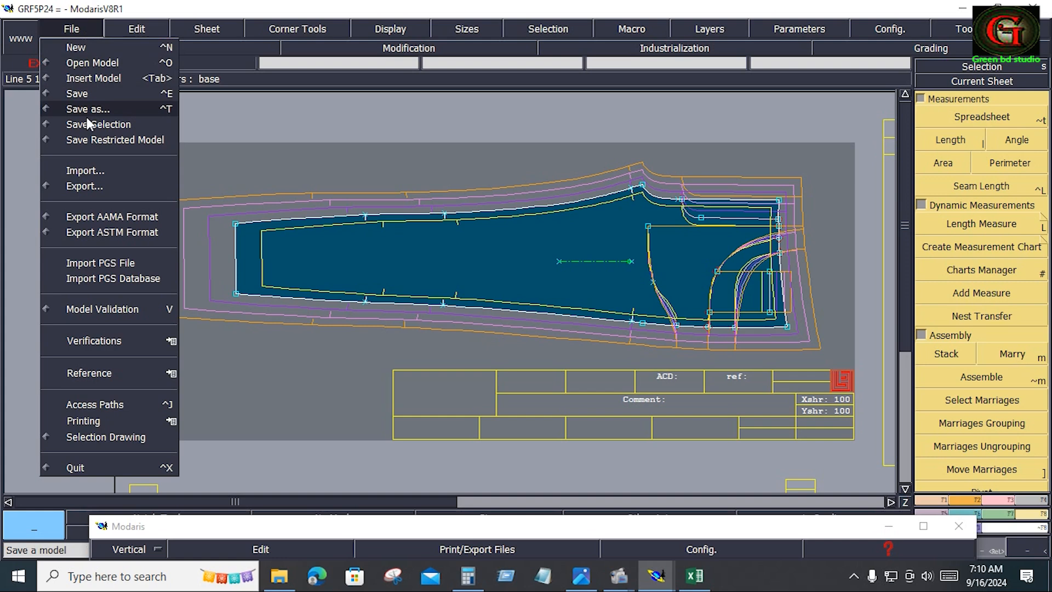
pyautogui.click(87, 94)
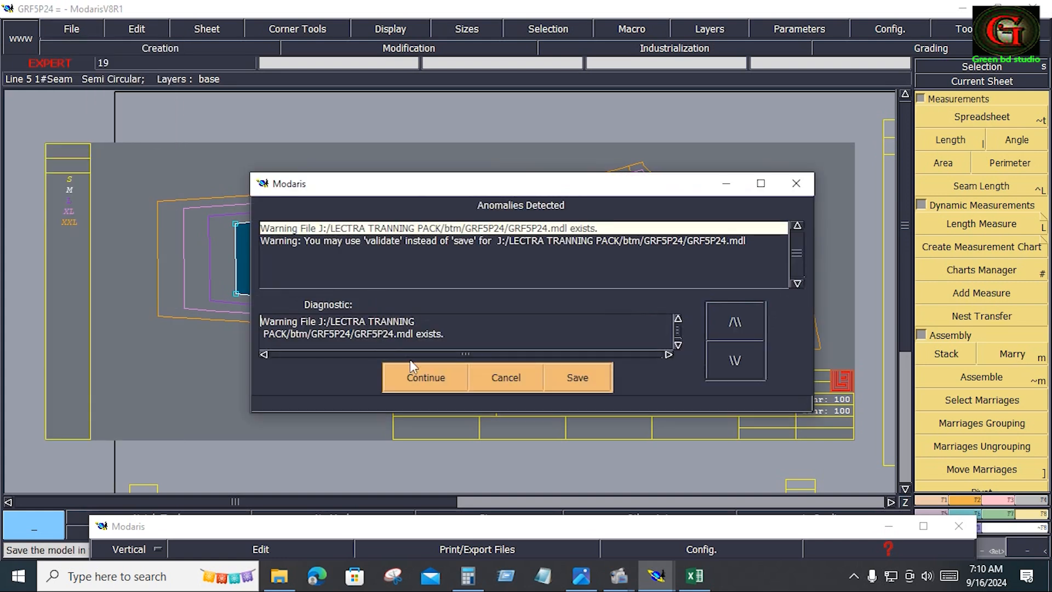
pyautogui.click(426, 377)
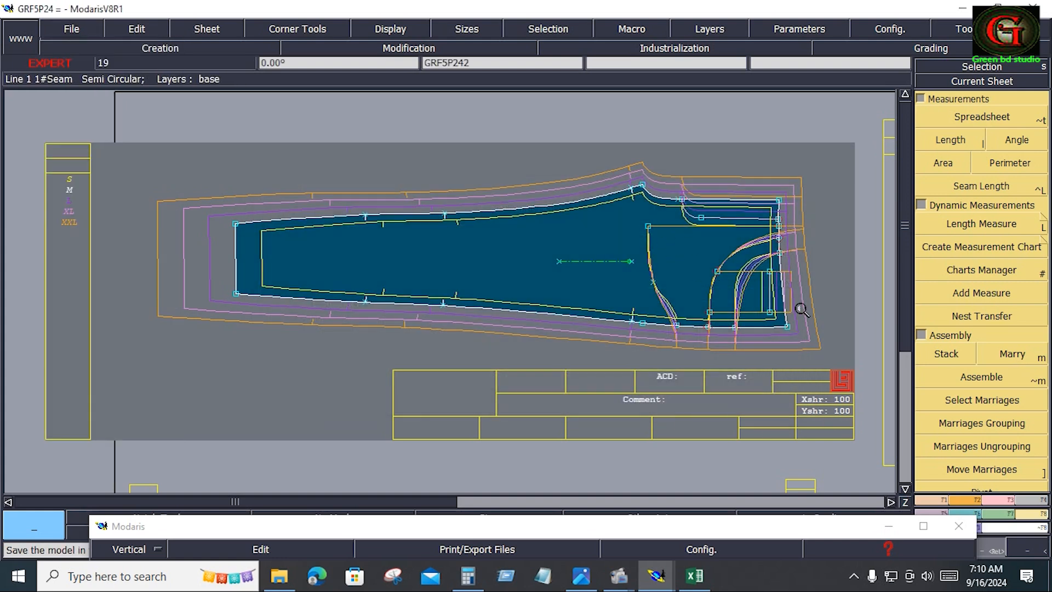
# Look up the FRONT POCKET WIDTH TOP and FRONT POCKET HEIGHT SIDE rows in the Excel size chart, and return to Modaris
pyautogui.click(694, 576)
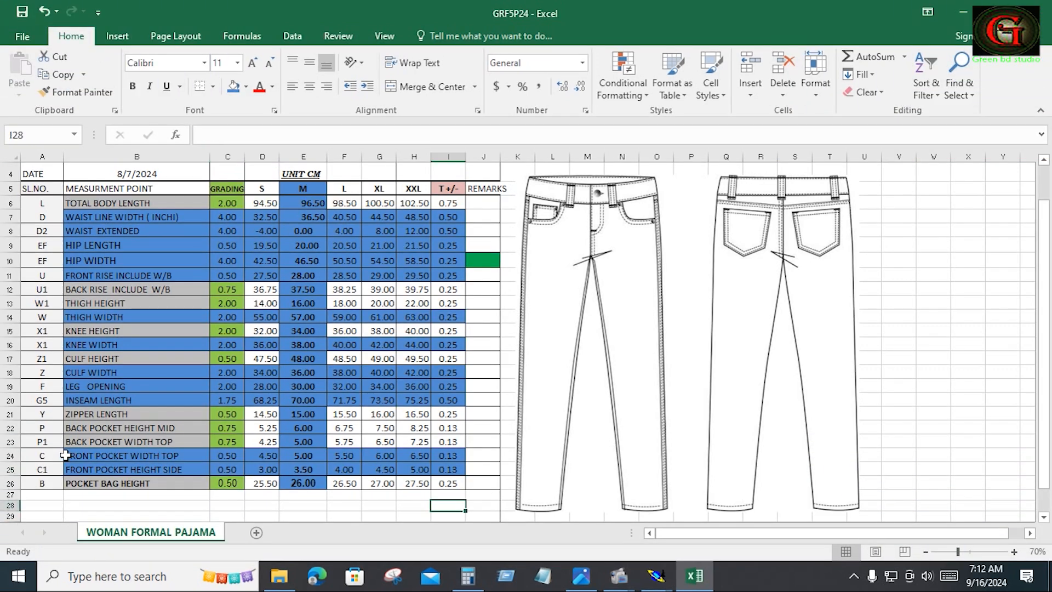
pyautogui.moveTo(65, 455); pyautogui.dragTo(439, 464)
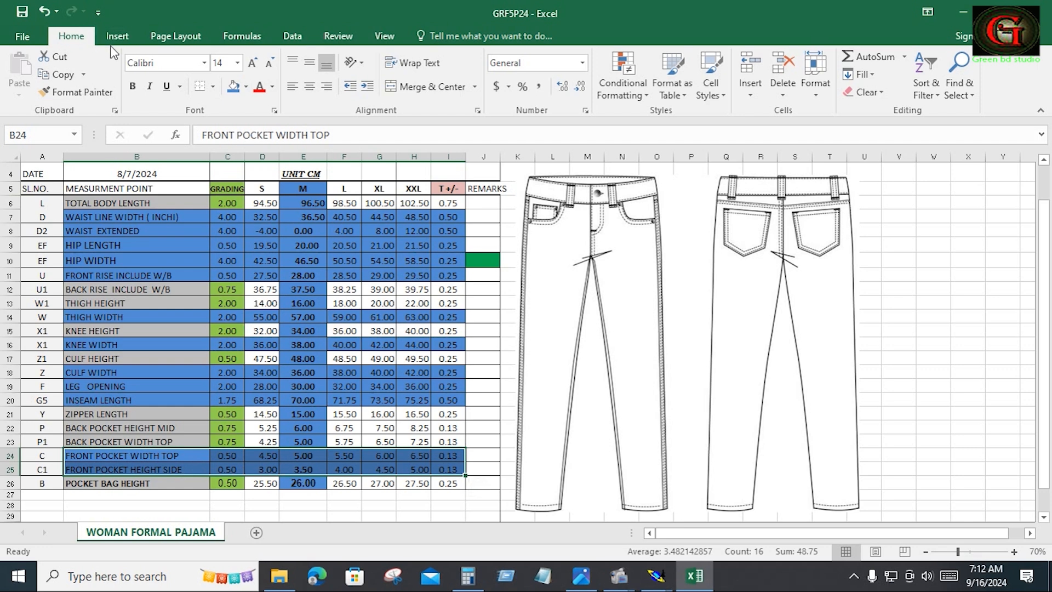
pyautogui.hotkey('alt', 'Tab')
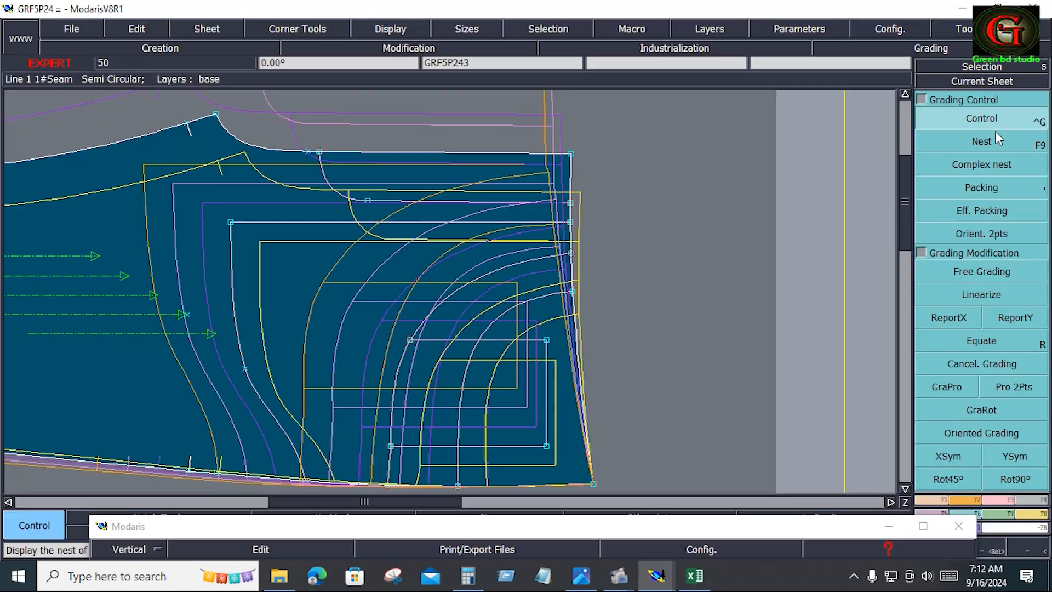
# Set the ddy grading of the front pocket opening's waist point to 0.5 for all size steps with Control
pyautogui.click(574, 295)
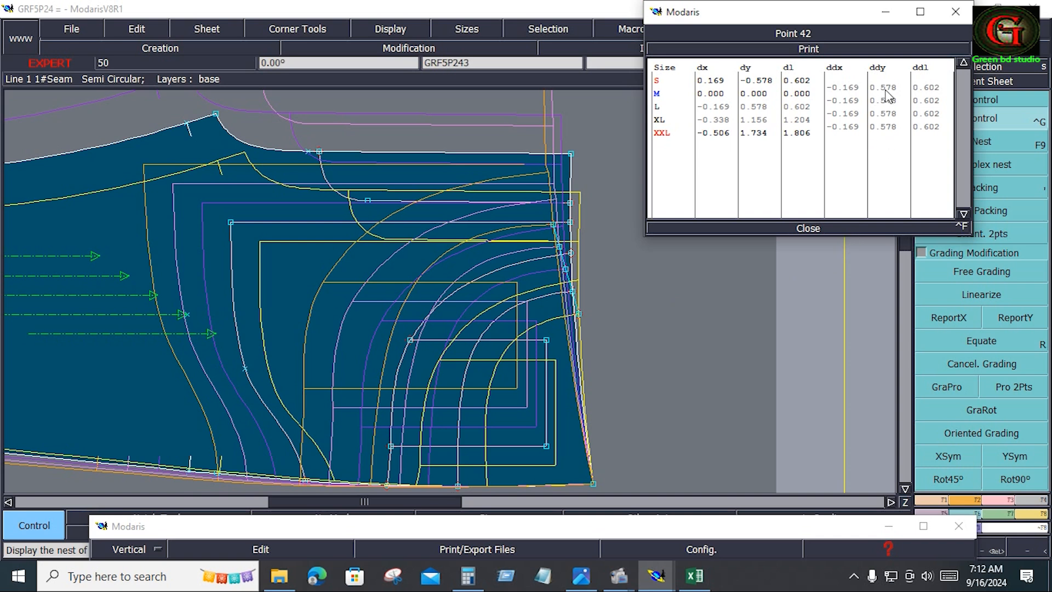
pyautogui.moveTo(886, 89); pyautogui.dragTo(887, 125)
pyautogui.click(887, 124)
pyautogui.moveTo(886, 86); pyautogui.dragTo(887, 120)
pyautogui.write('.')
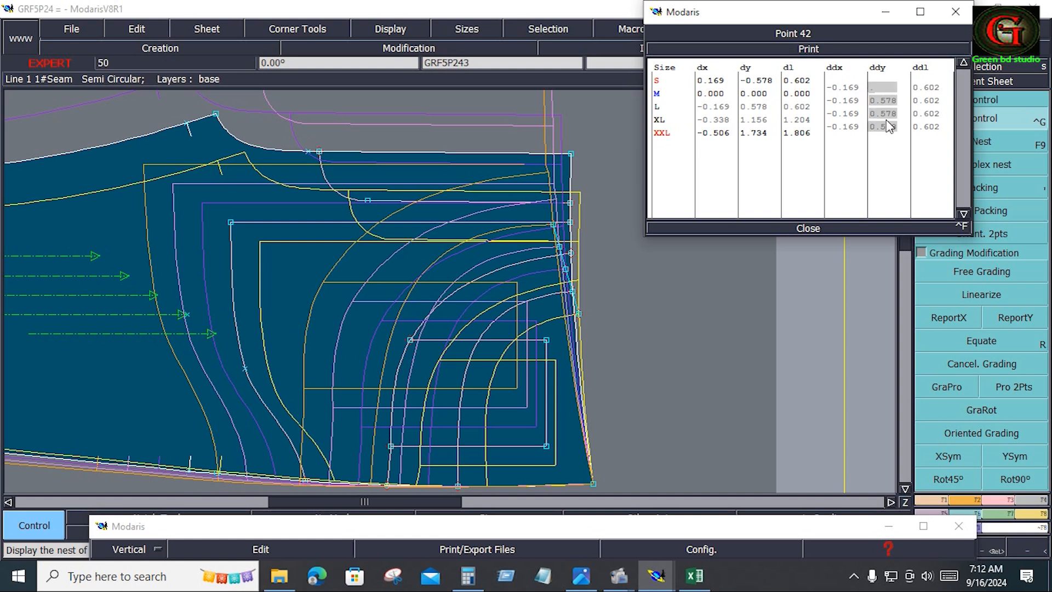
pyautogui.write('5')
pyautogui.press('Return')
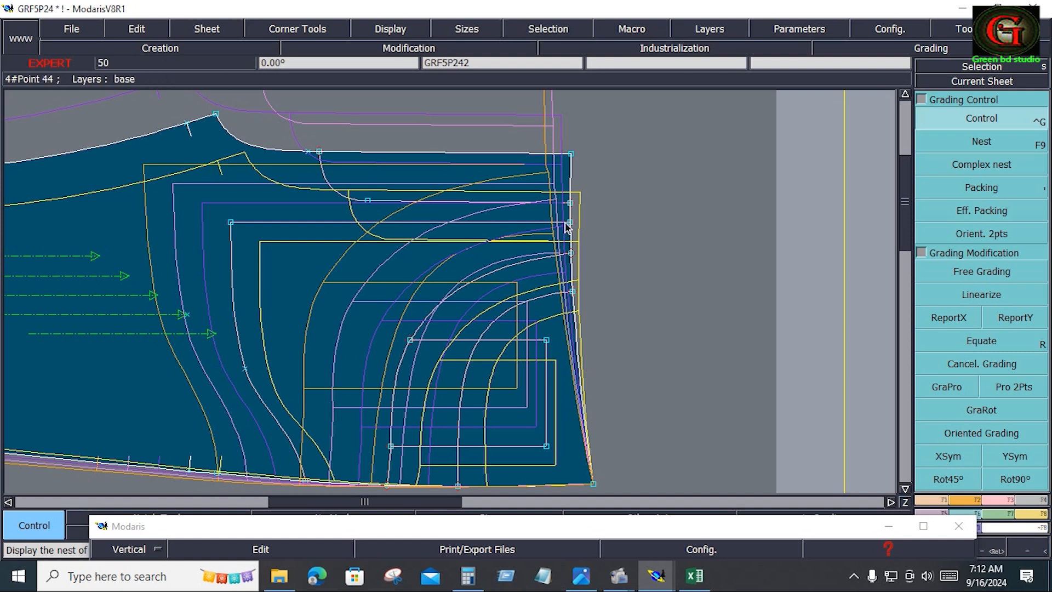
# Copy the pocket opening waist point's y grading to the adjacent pocket facing's waist point with ReportY
pyautogui.moveTo(554, 216); pyautogui.dragTo(587, 269)
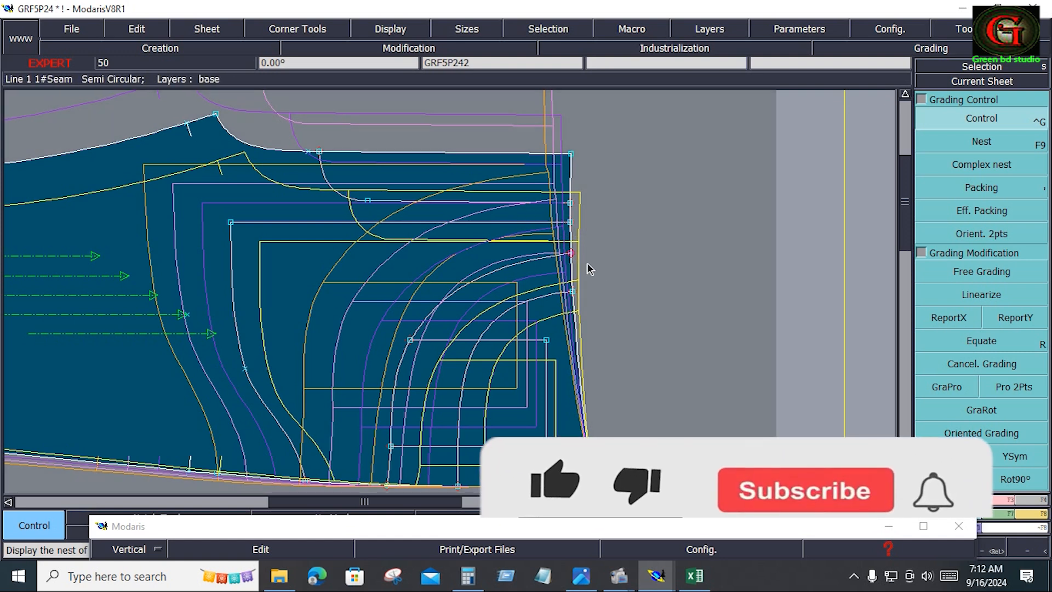
pyautogui.click(628, 276)
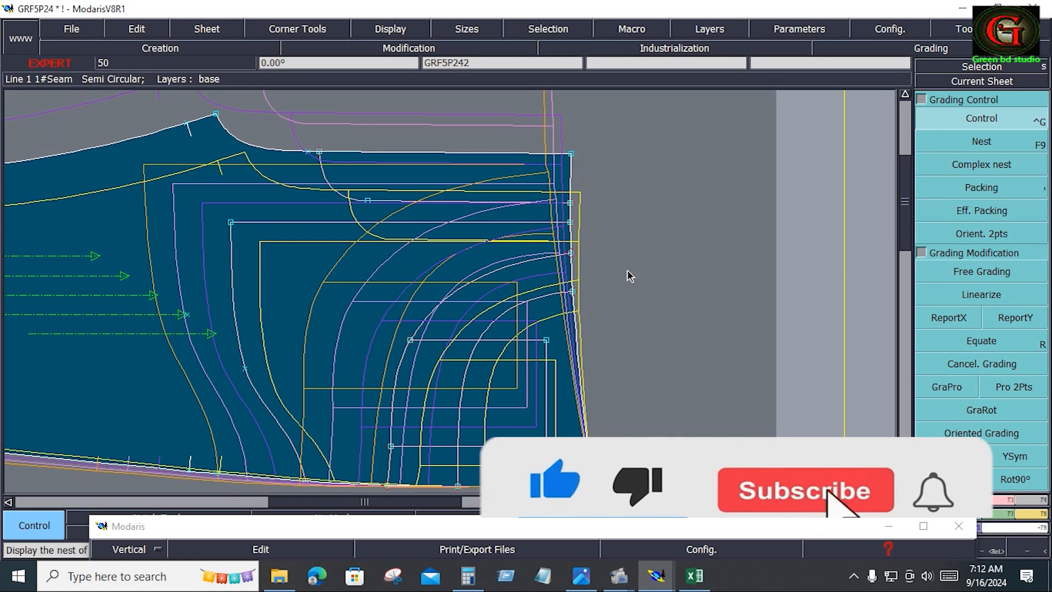
pyautogui.press('F9')
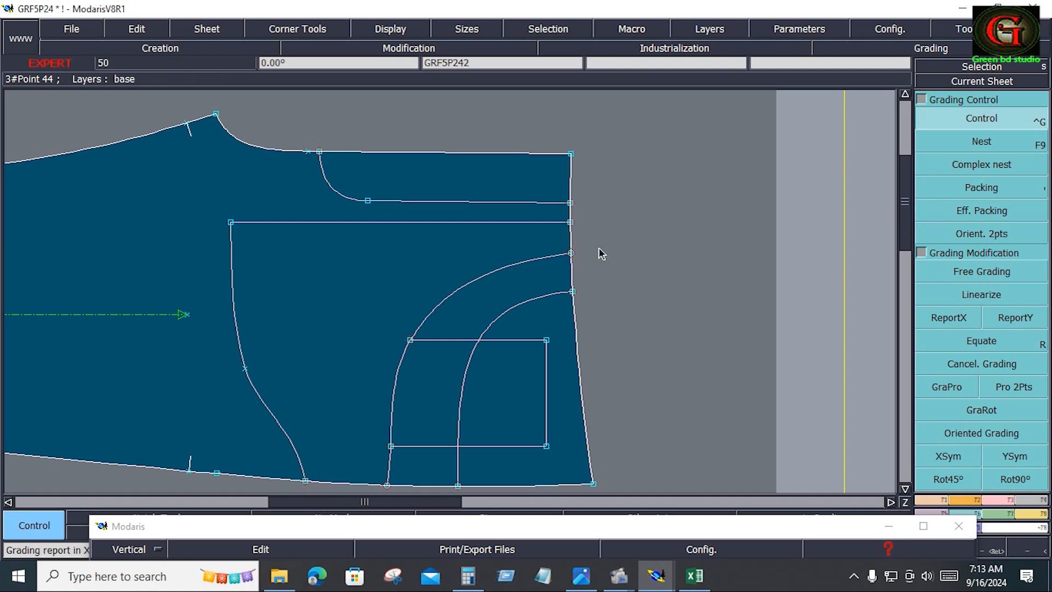
pyautogui.press('F9')
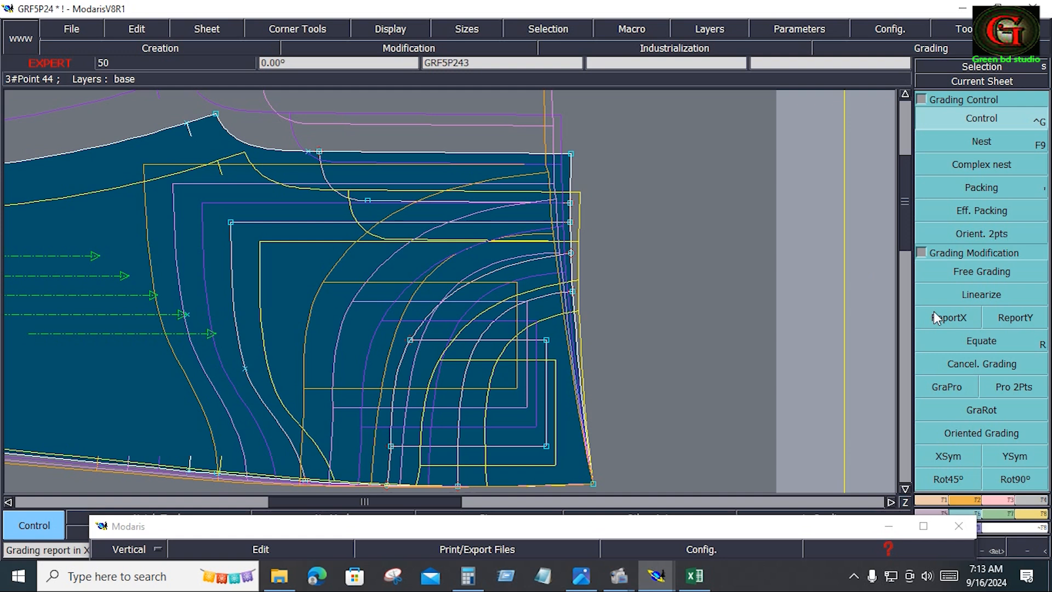
pyautogui.click(1017, 322)
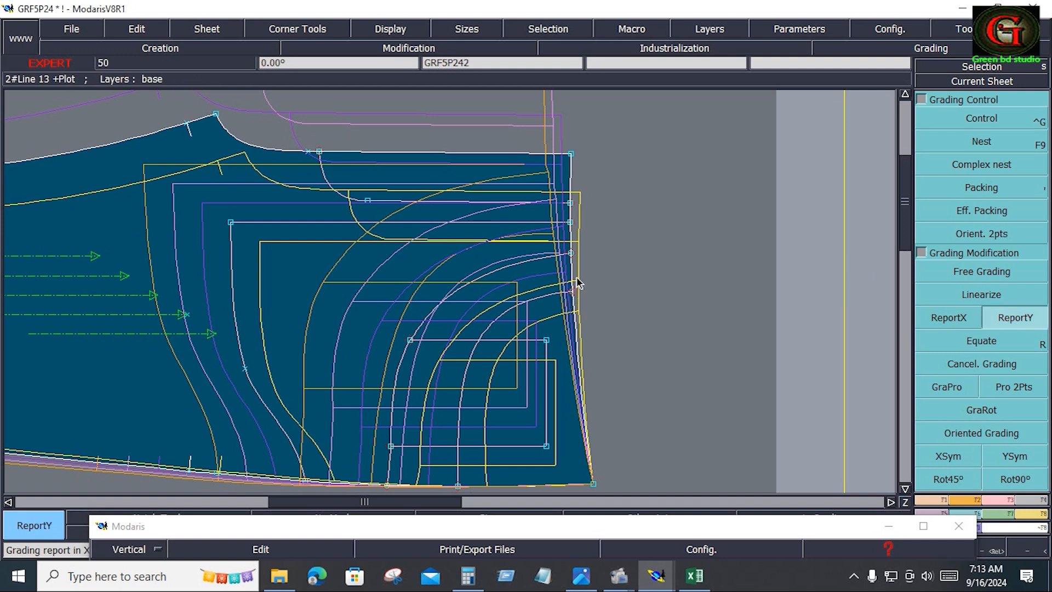
pyautogui.click(570, 254)
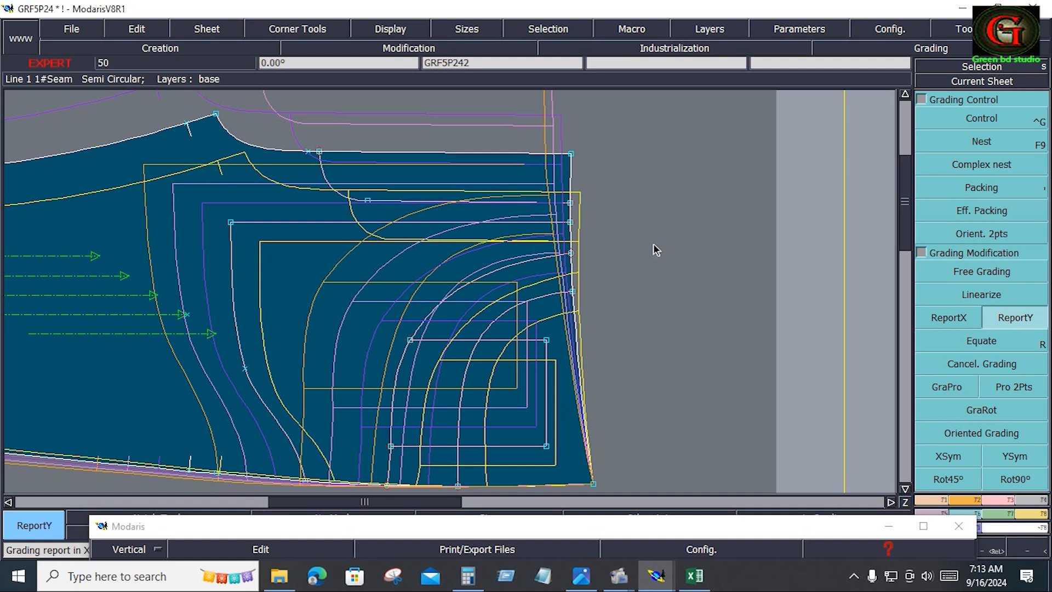
# Change the pocket bag waist point's ddy grading for the S–M and M–L steps, and copy its y grading to the bag's inner corner with ReportY
pyautogui.press('Home')
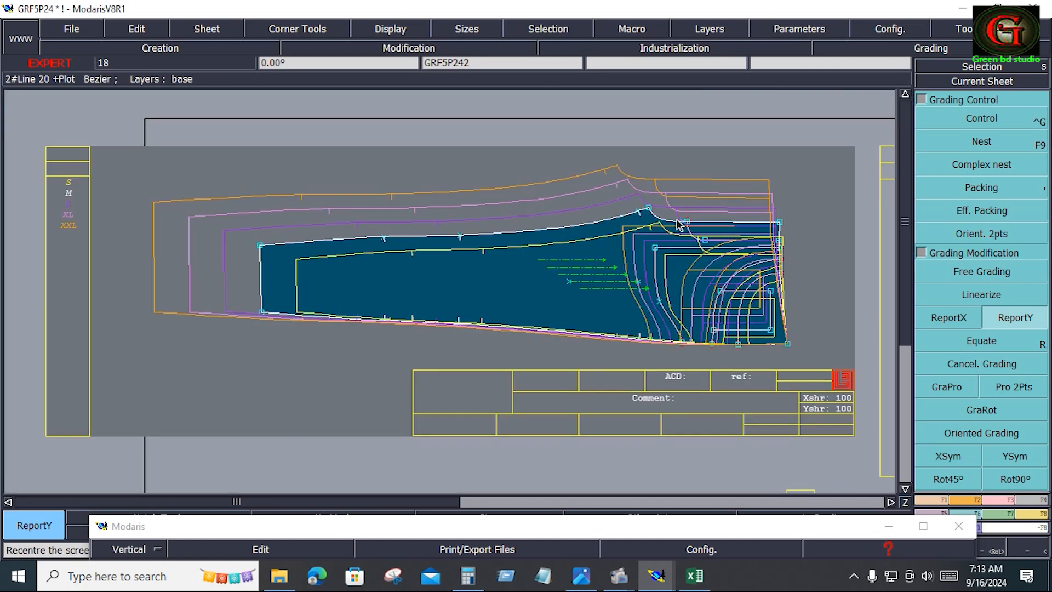
pyautogui.press('z')
pyautogui.moveTo(627, 185); pyautogui.dragTo(801, 285)
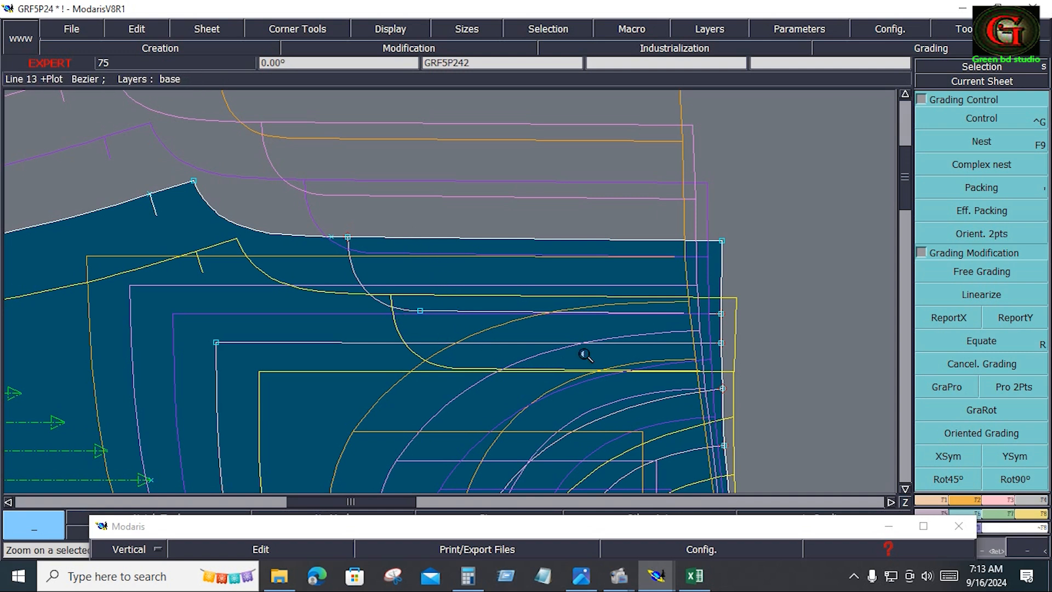
pyautogui.click(984, 118)
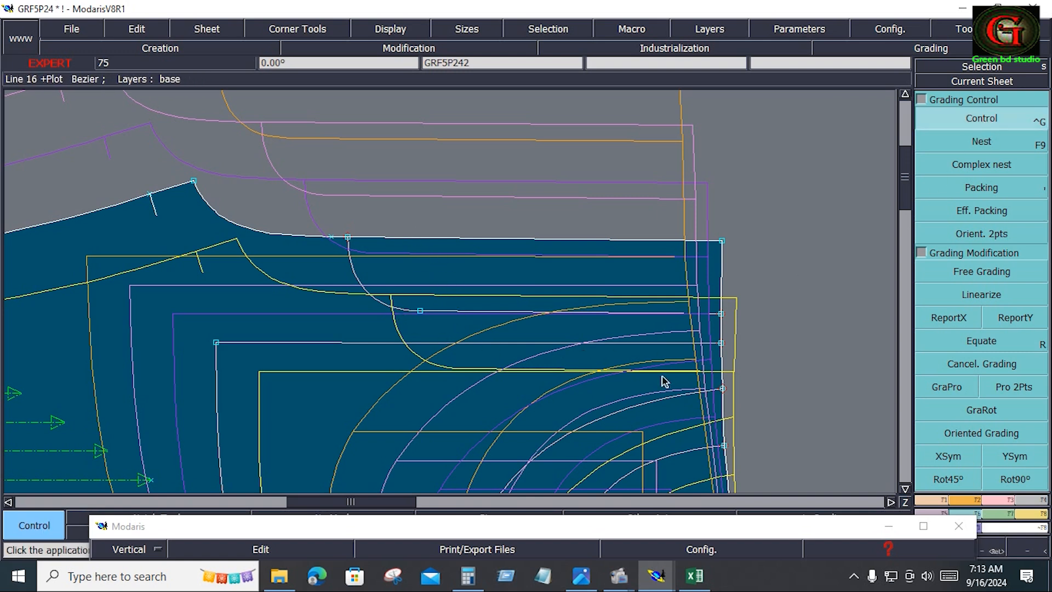
pyautogui.click(723, 345)
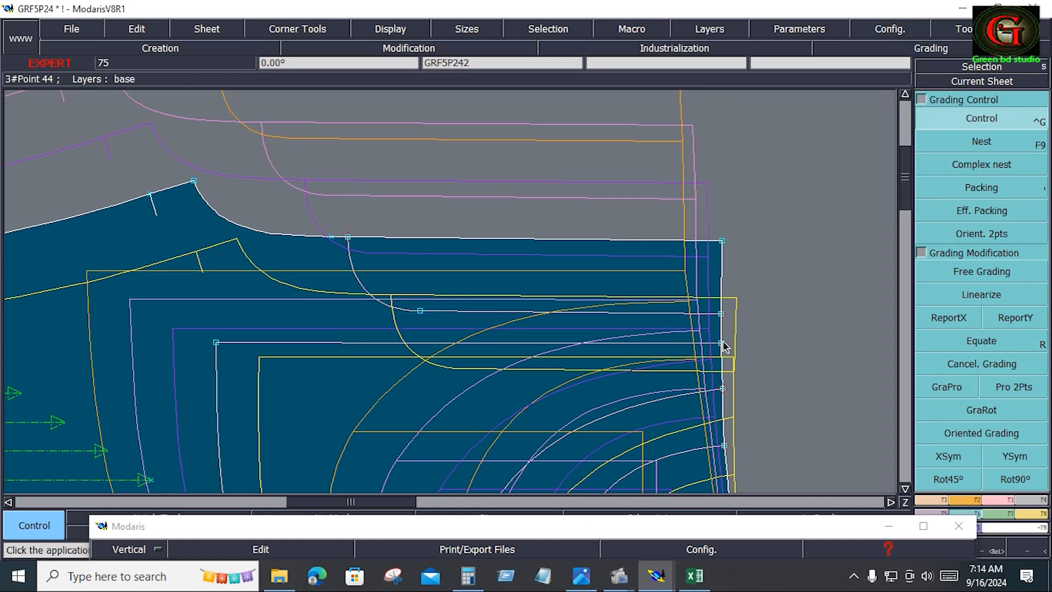
pyautogui.click(722, 343)
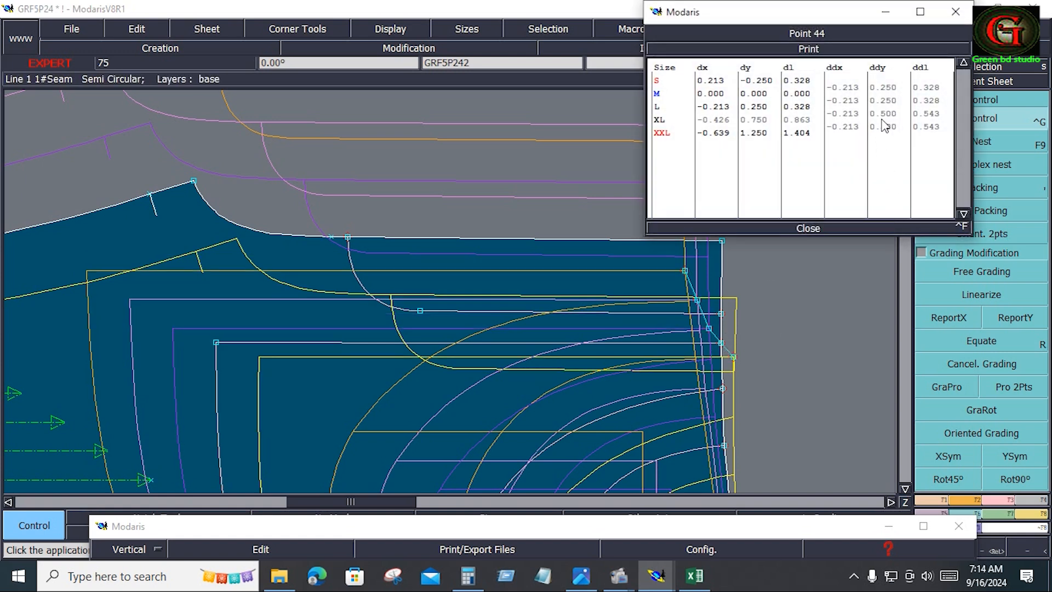
pyautogui.moveTo(891, 93); pyautogui.dragTo(895, 109)
pyautogui.write('.')
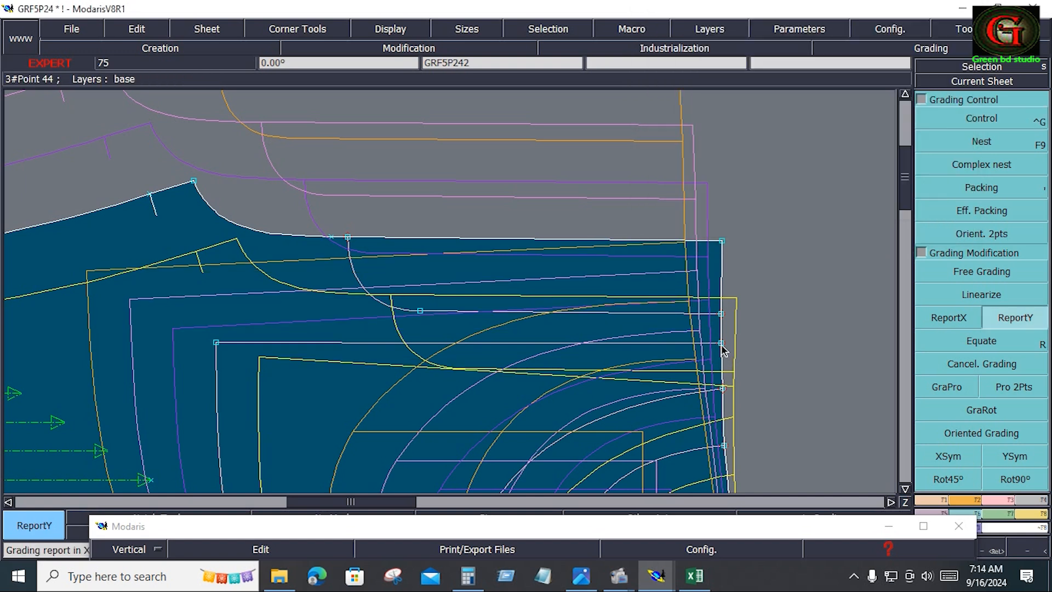
pyautogui.click(216, 342)
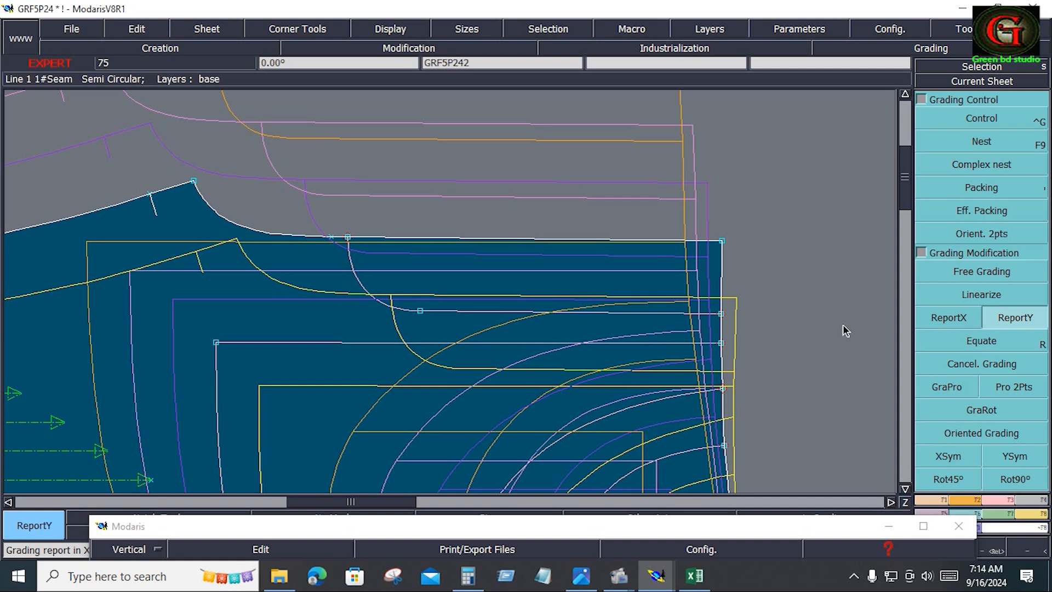
pyautogui.press('Home')
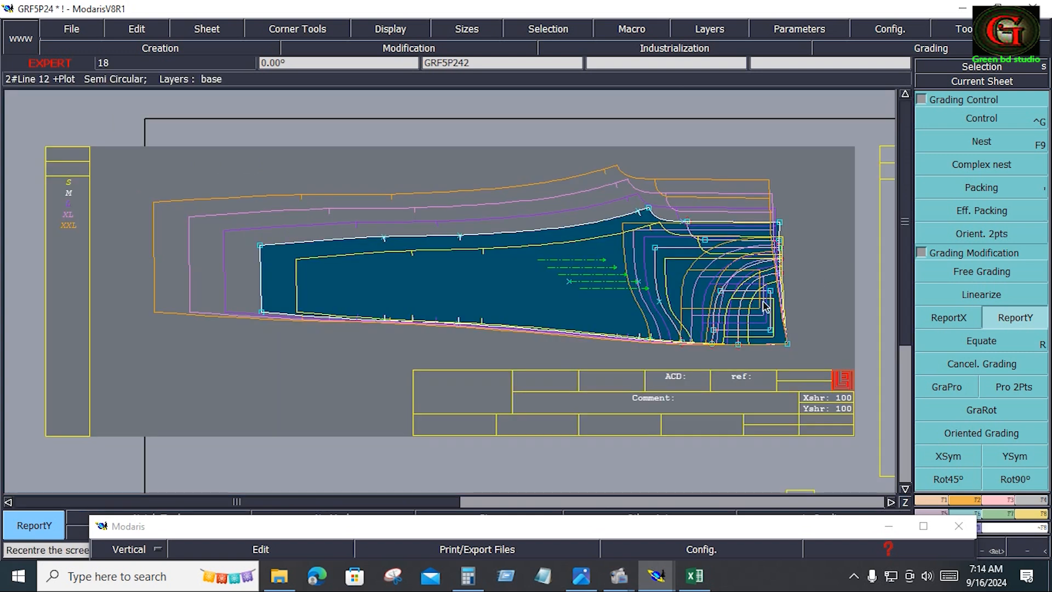
# Cancel the grading of the coin pocket's two top corners near the waist with Cancel. Grading
pyautogui.press('Return')
pyautogui.moveTo(818, 240); pyautogui.dragTo(629, 364)
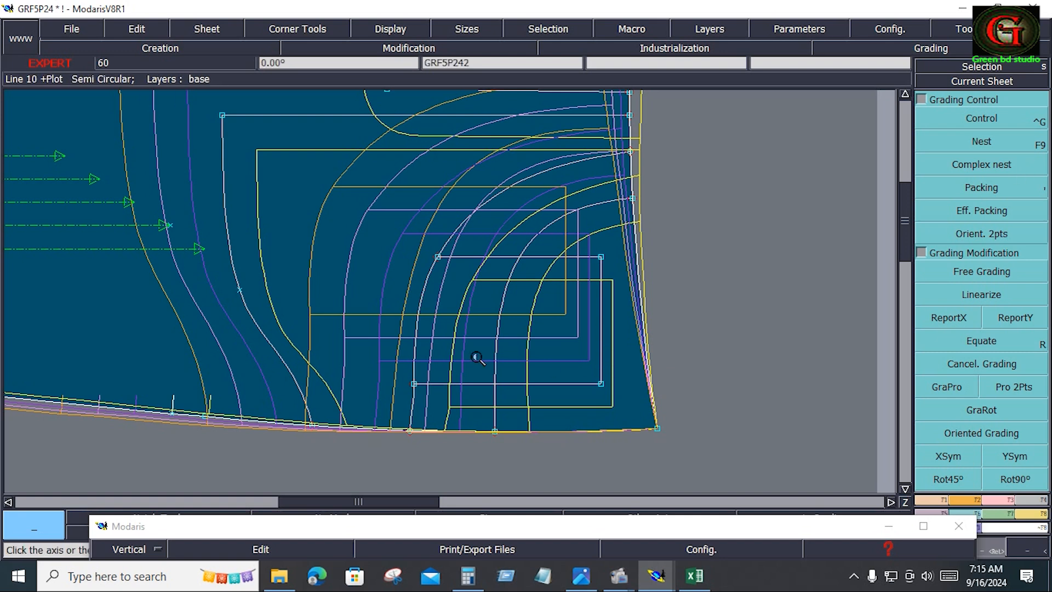
pyautogui.moveTo(405, 242); pyautogui.dragTo(602, 336)
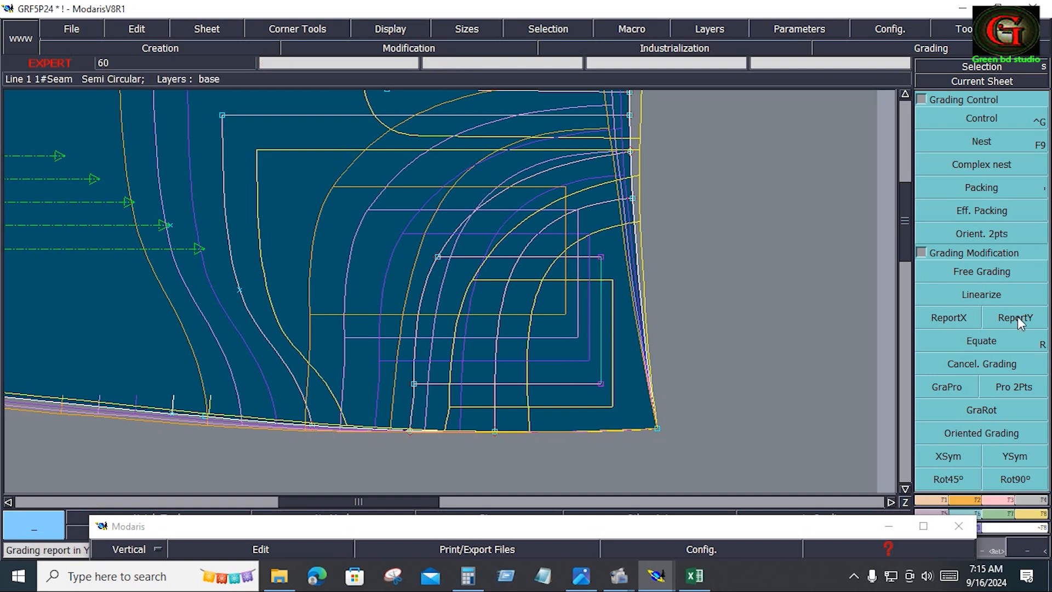
pyautogui.click(984, 356)
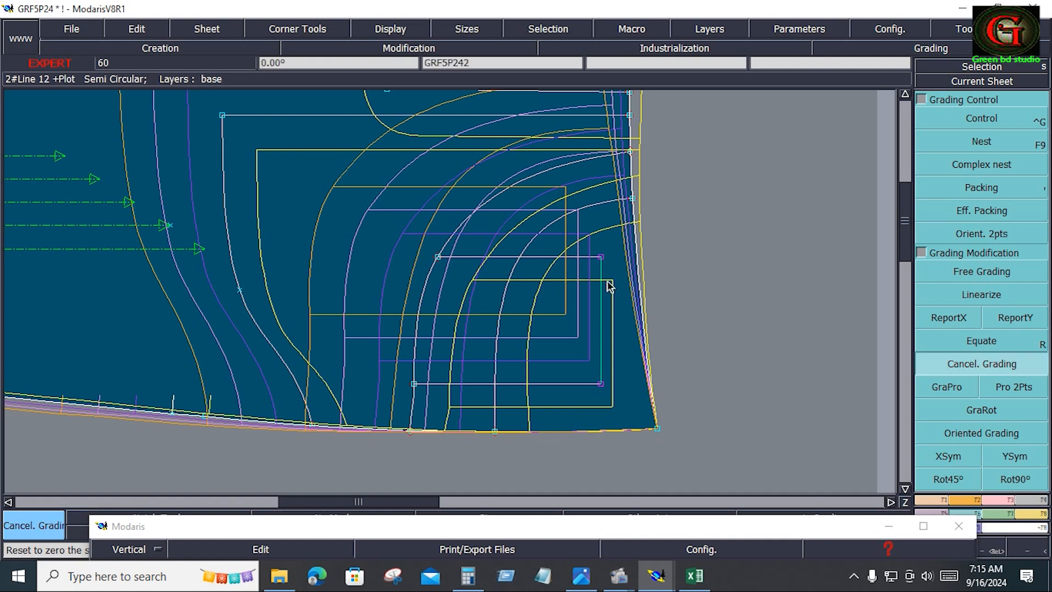
pyautogui.click(603, 258)
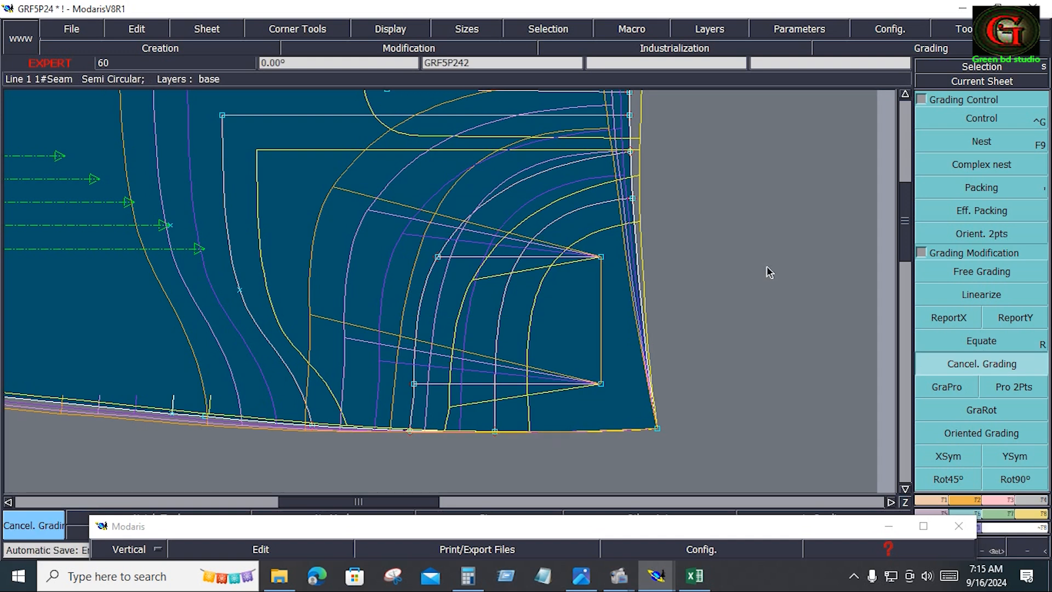
# Set the ddy grading of the coin pocket's top corner nearest the side seam to 0.5 for all size steps
pyautogui.click(993, 119)
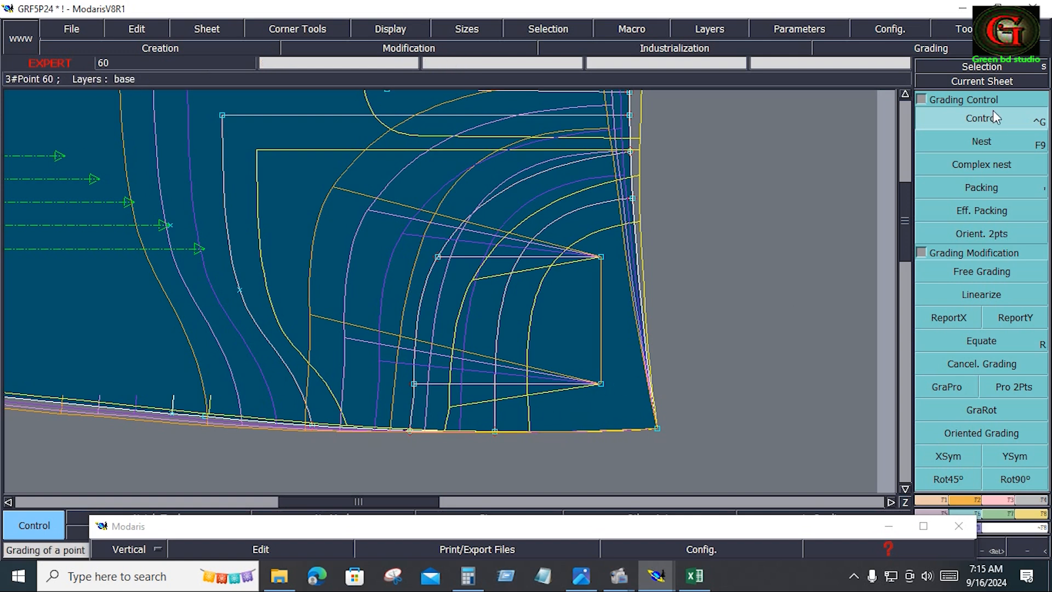
pyautogui.click(604, 387)
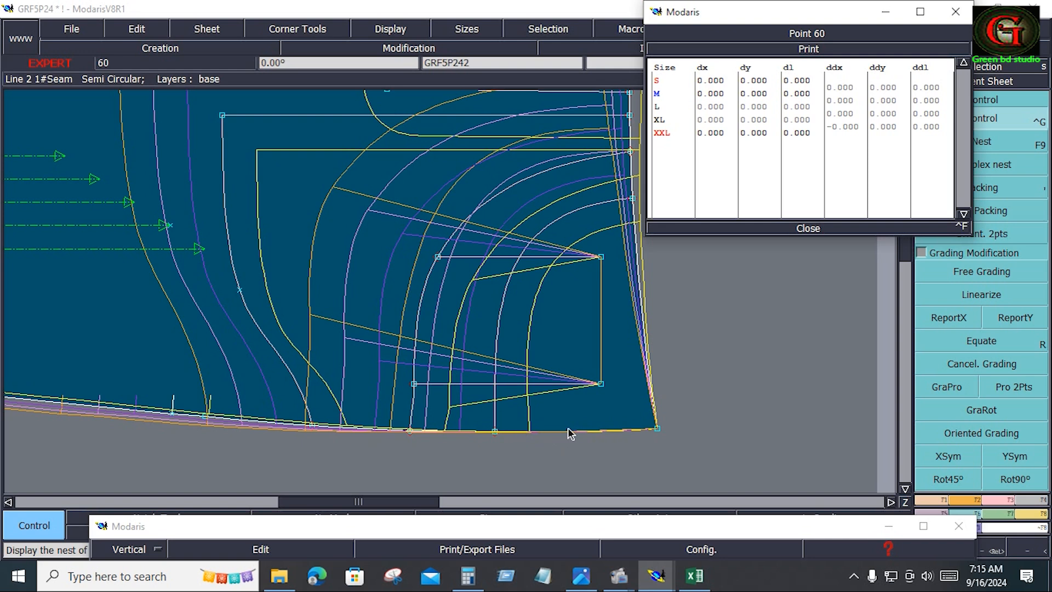
pyautogui.moveTo(887, 88); pyautogui.dragTo(897, 129)
pyautogui.write('.')
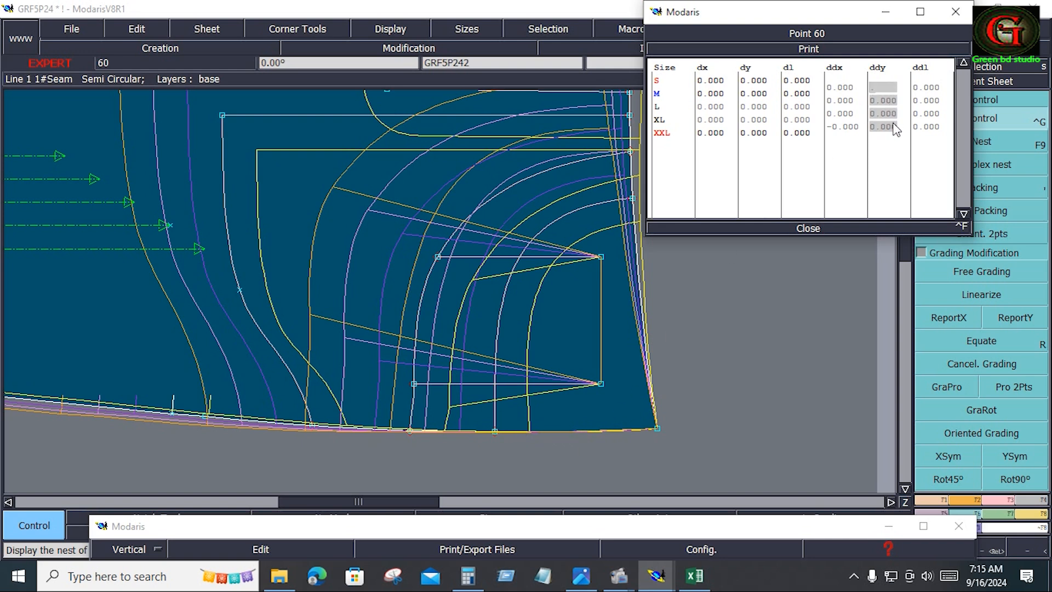
pyautogui.write('5')
pyautogui.press('Return')
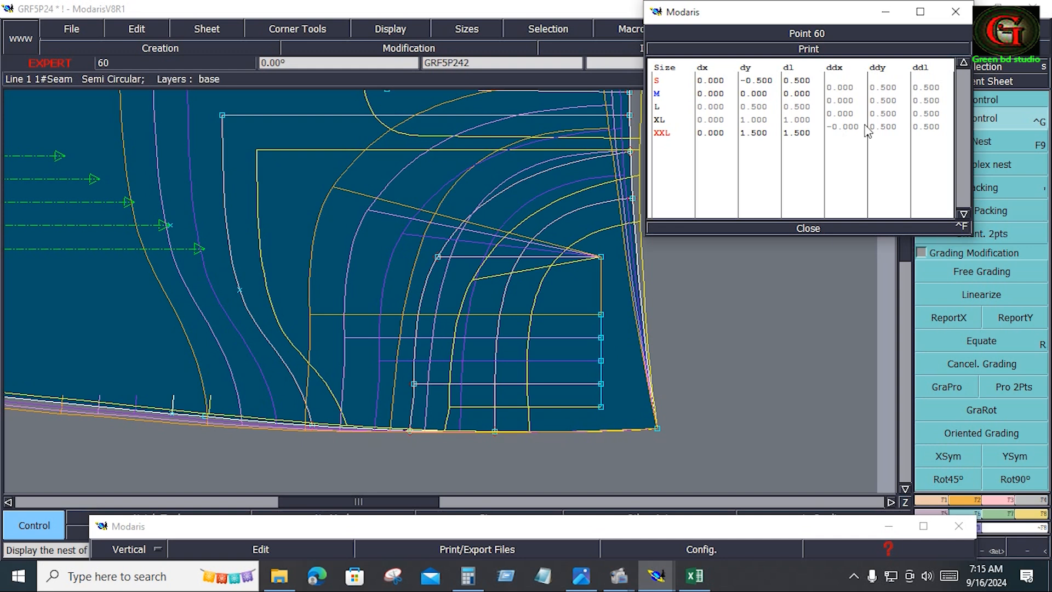
# Set the same coin pocket corner's ddy grading to 0 for the S–M and L–XL steps
pyautogui.click(892, 91)
pyautogui.write('0')
pyautogui.press('Return')
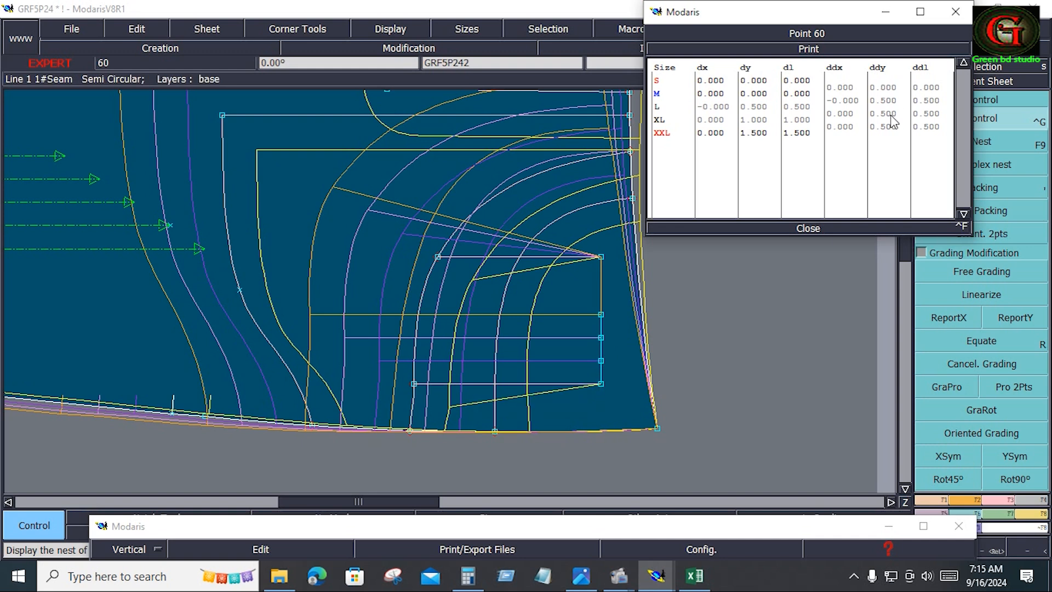
pyautogui.click(893, 115)
pyautogui.write('0')
pyautogui.press('Return')
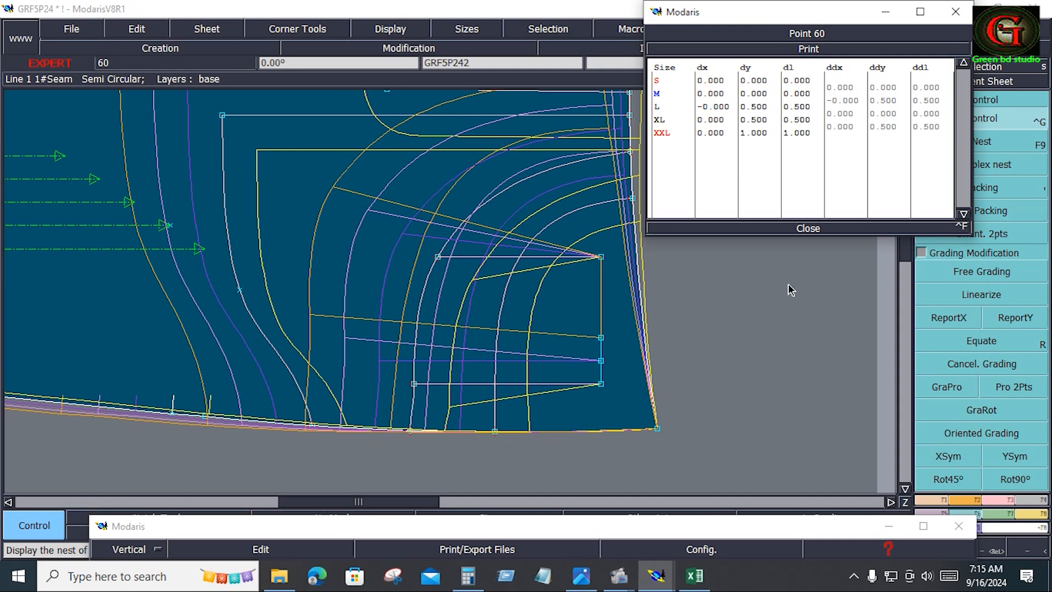
# Copy that corner's y grading to the bottom end of its coin pocket edge with ReportY, and pack the sizes on the corner
pyautogui.click(816, 229)
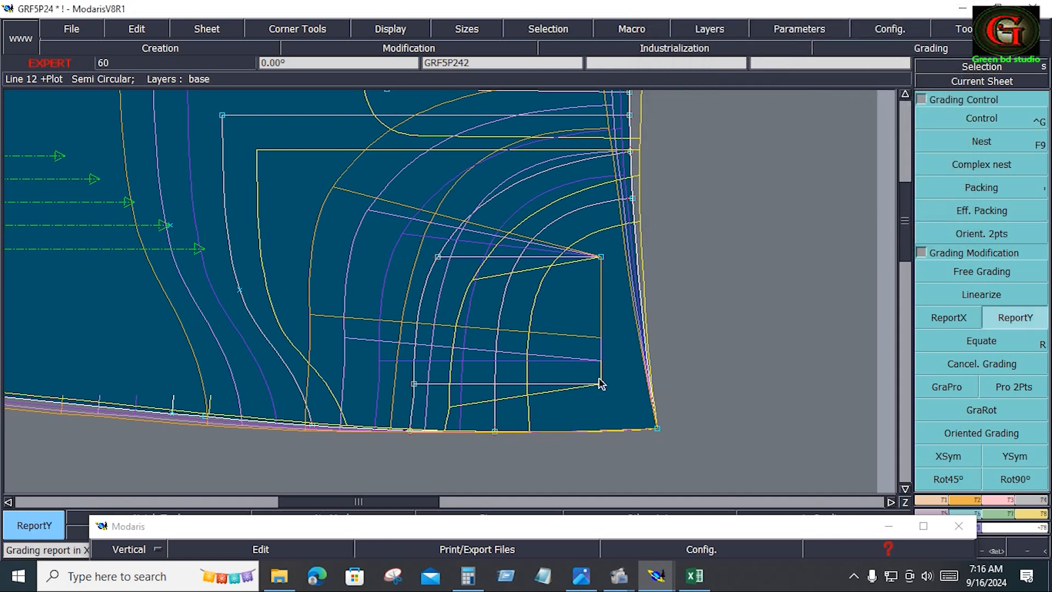
pyautogui.click(415, 384)
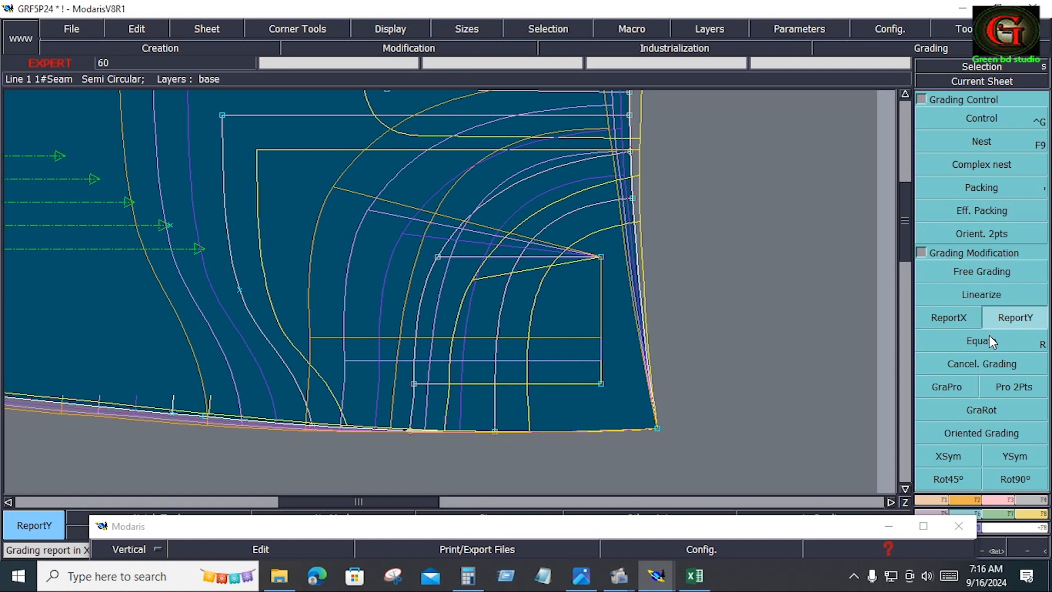
pyautogui.click(982, 195)
pyautogui.click(601, 384)
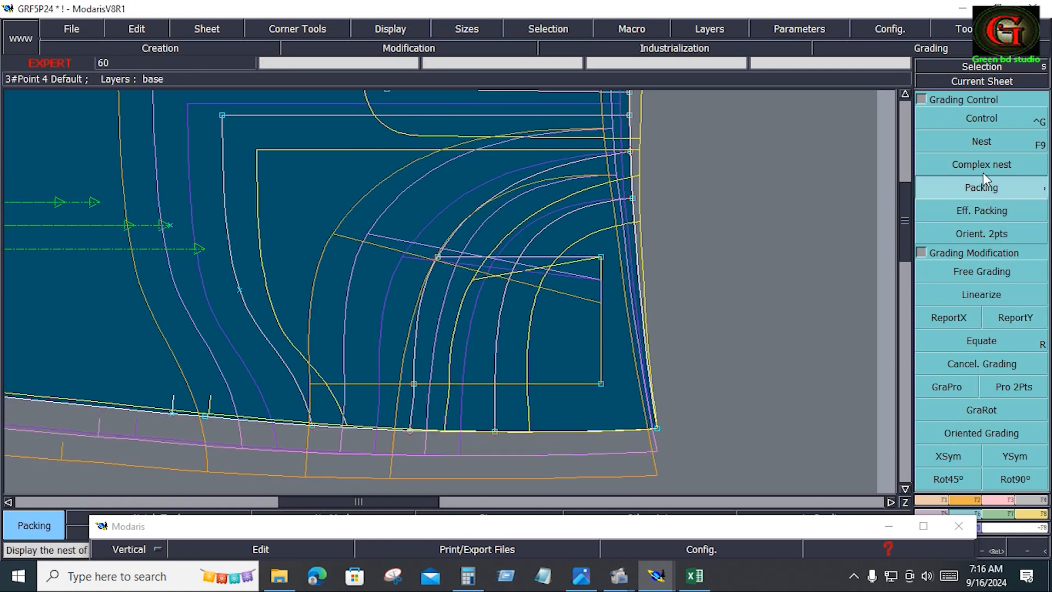
# Cancel the grading of the coin pocket's top corner nearest the centre front, and set its ddy to 0.5 for M–L and XL–XXL
pyautogui.click(975, 364)
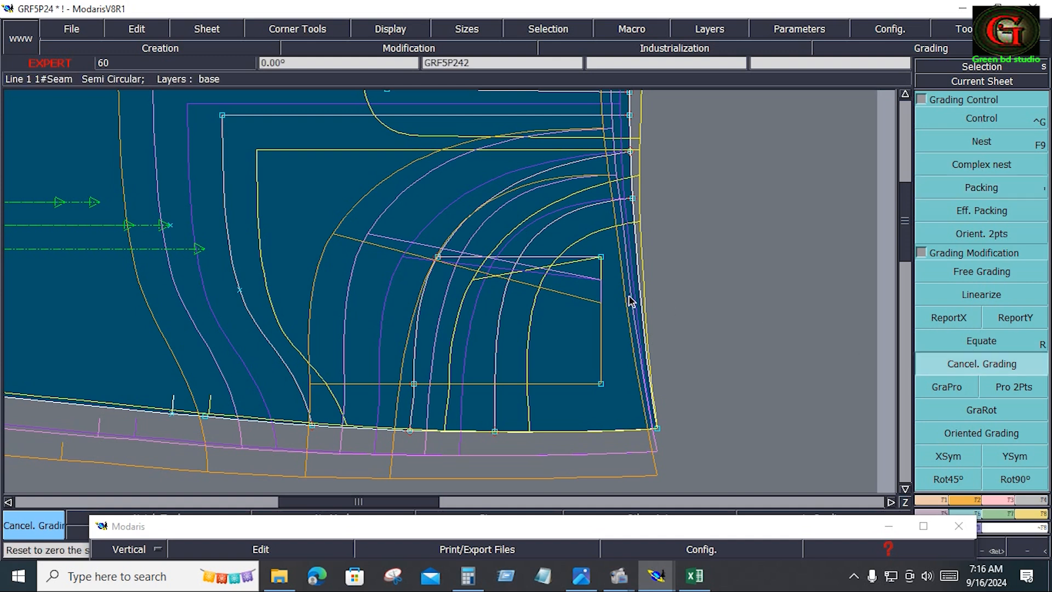
pyautogui.click(601, 258)
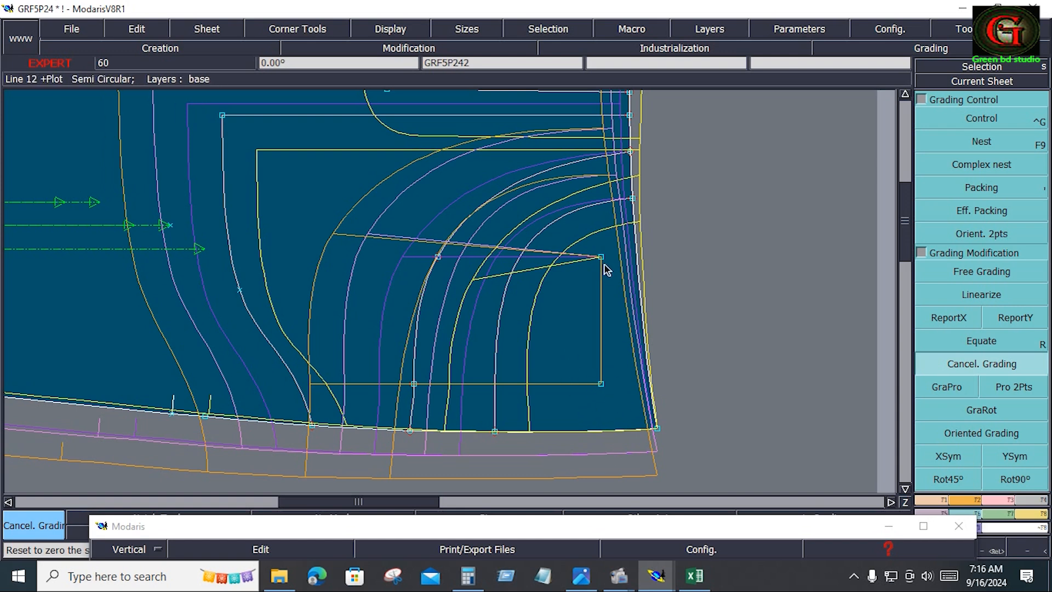
pyautogui.click(996, 123)
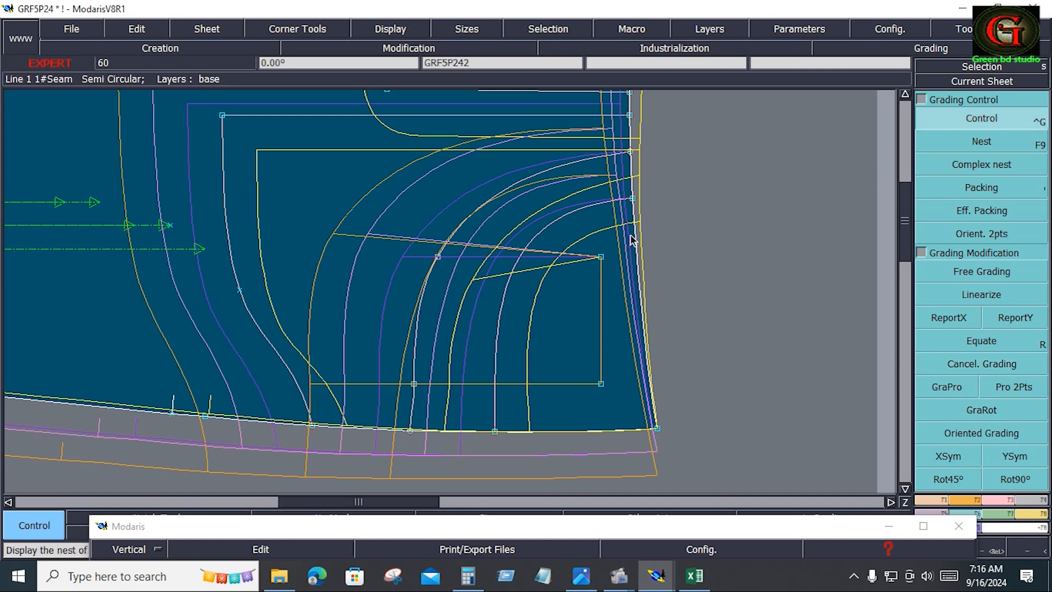
pyautogui.click(603, 258)
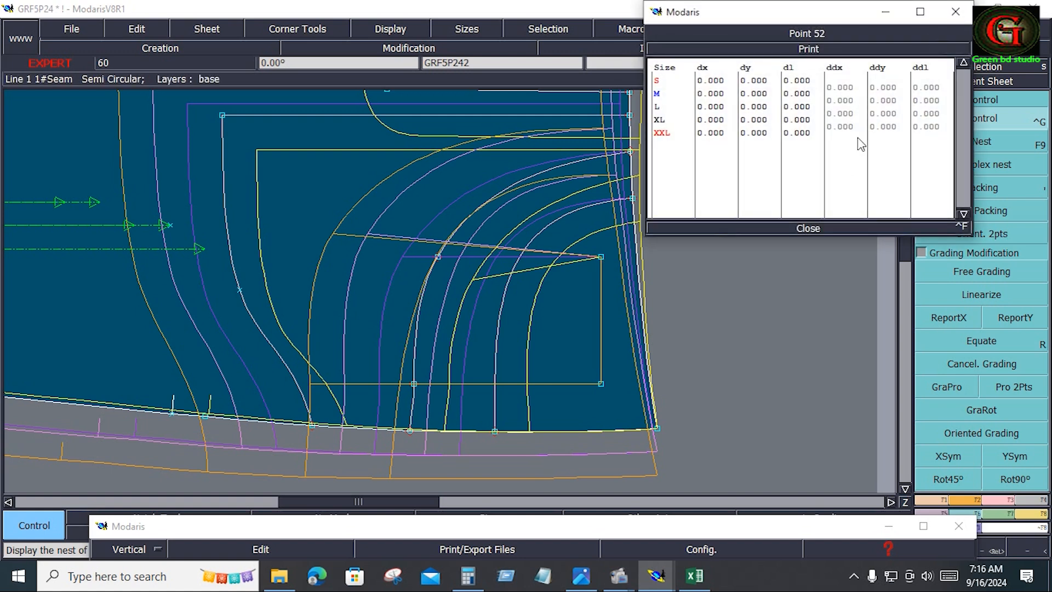
pyautogui.click(891, 103)
pyautogui.write('.5')
pyautogui.press('Return')
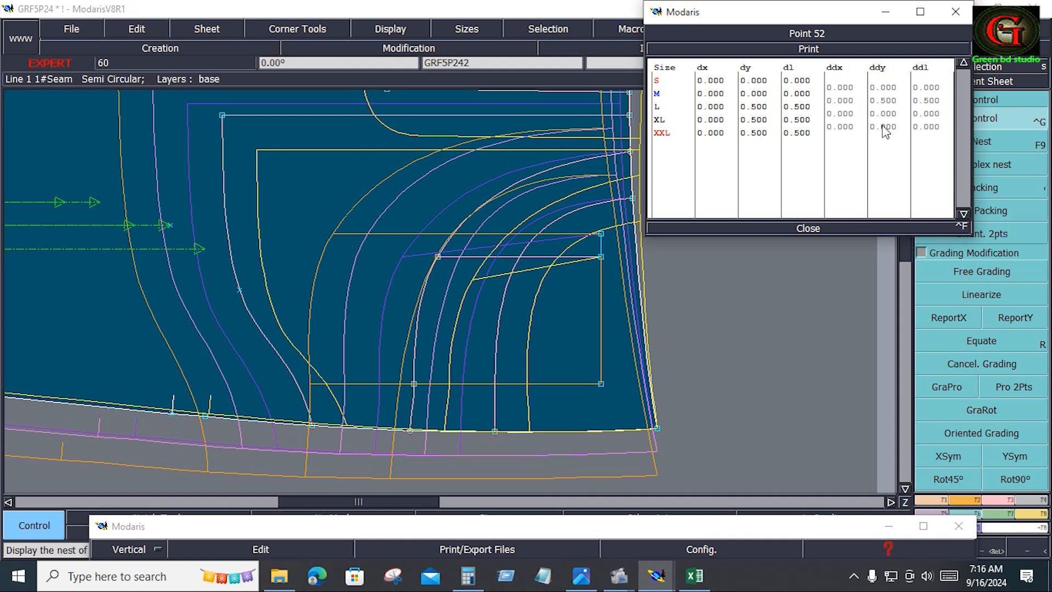
pyautogui.click(887, 128)
pyautogui.write('.5')
pyautogui.press('Return')
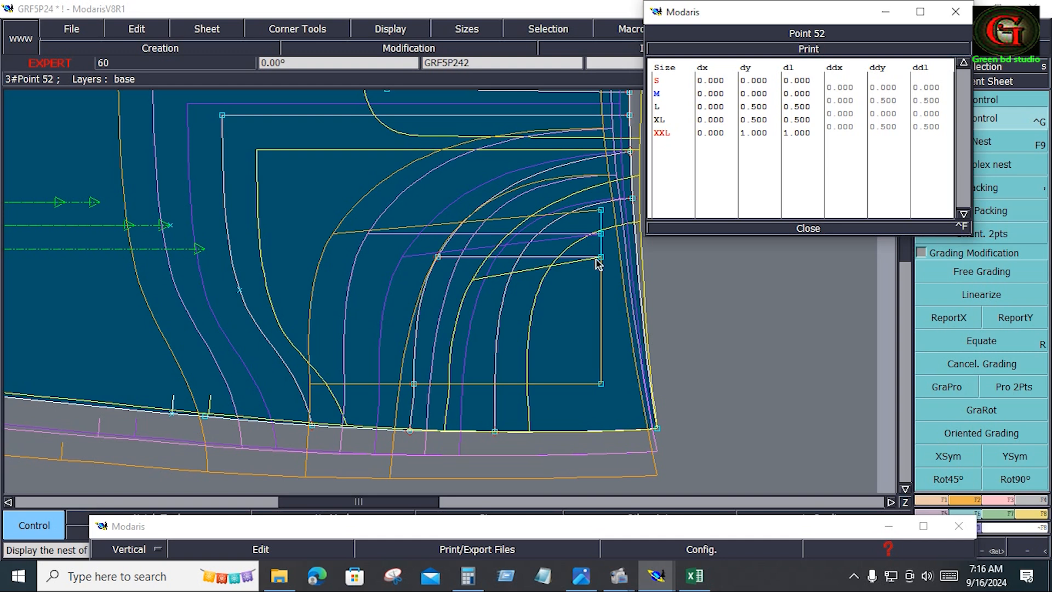
# Copy the y grading of the coin pocket's centre-front corner to the opposite end of its edge on the facing curve with ReportY
pyautogui.click(1015, 318)
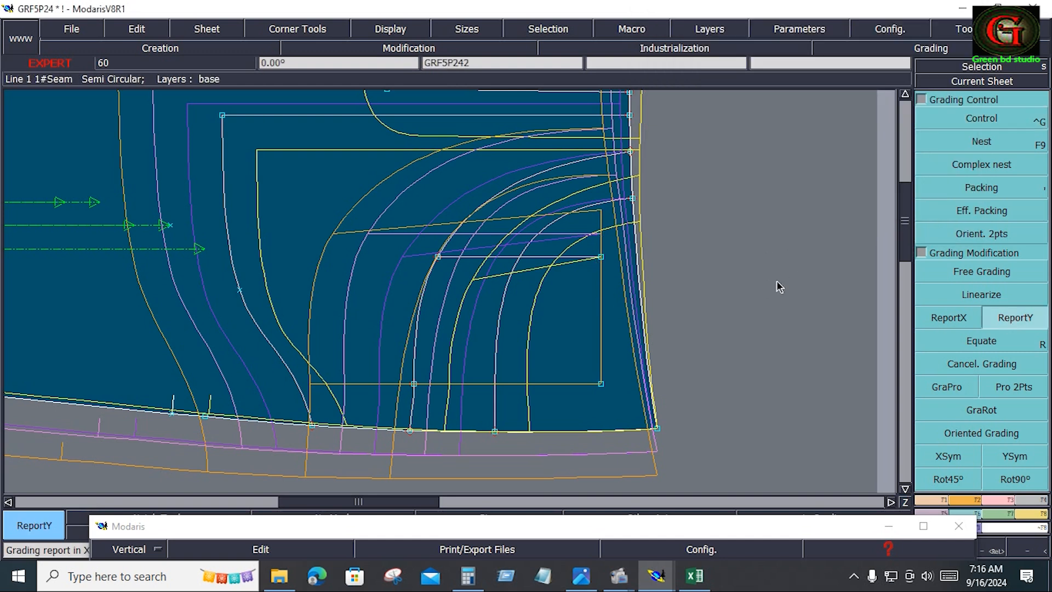
pyautogui.click(601, 256)
pyautogui.click(445, 262)
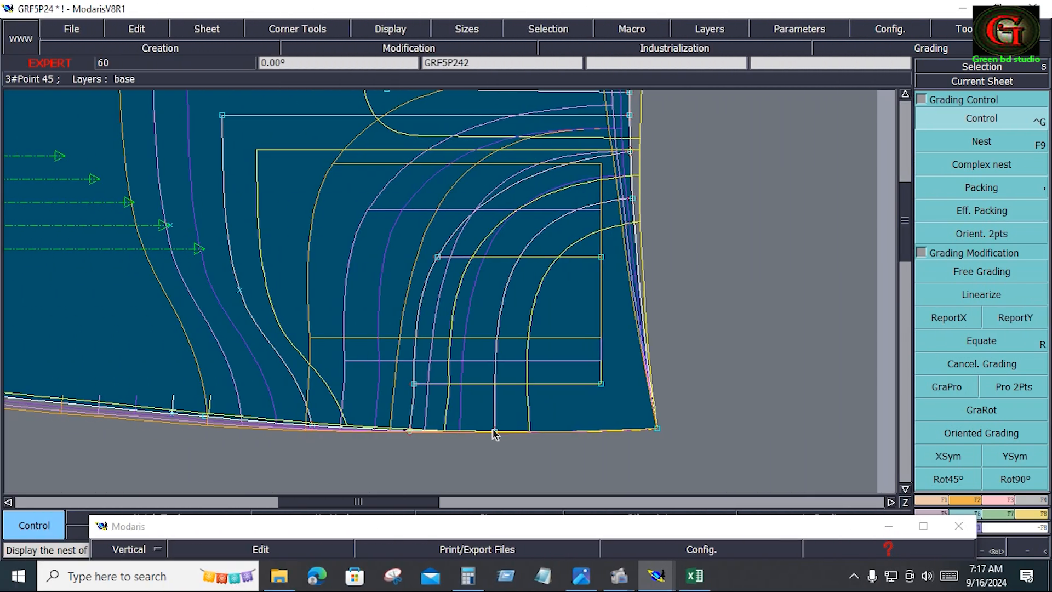
# Set the ddx grading of the front pocket opening's side seam point to -0.5 for all size steps with Control
pyautogui.click(494, 432)
pyautogui.moveTo(842, 87); pyautogui.dragTo(855, 127)
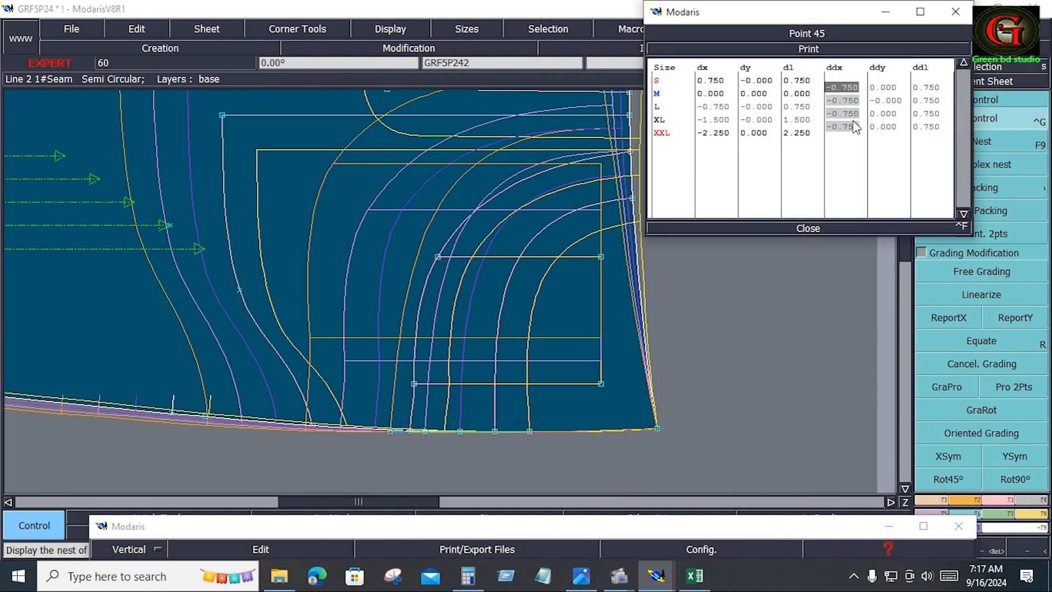
pyautogui.write('-')
pyautogui.press('Return')
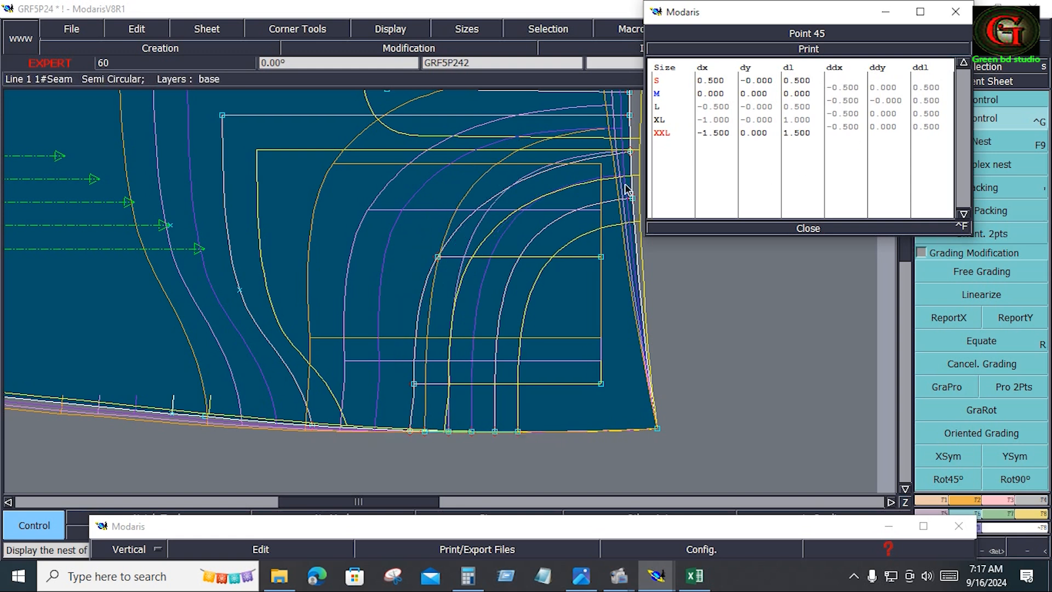
# Set the pocket opening side seam point's ddx grading to 0 for the S–M and L–XL steps
pyautogui.click(848, 87)
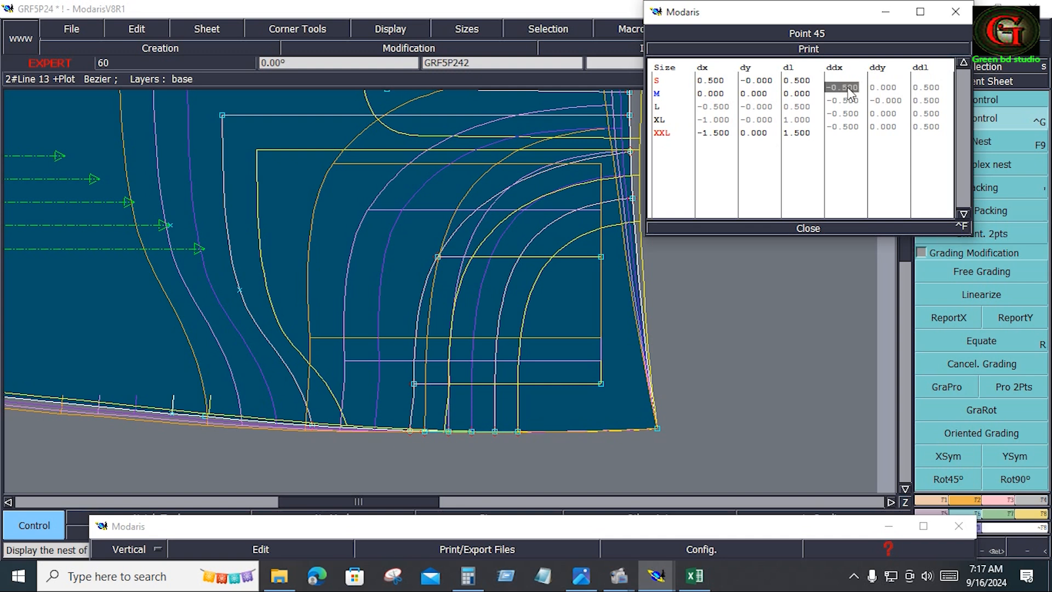
pyautogui.write('0')
pyautogui.press('Return')
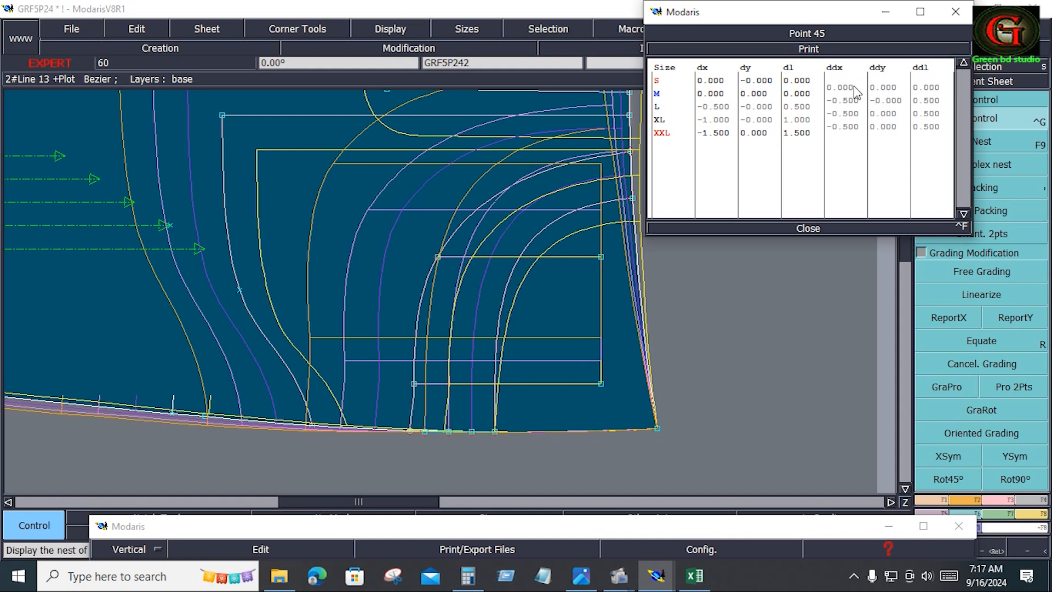
pyautogui.click(853, 117)
pyautogui.write('0')
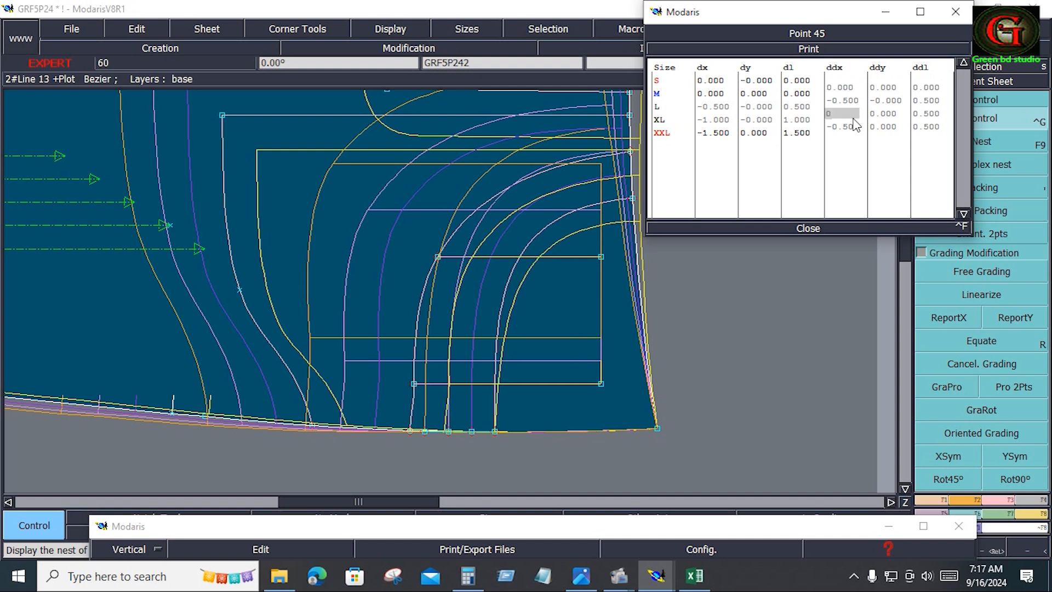
pyautogui.press('Return')
pyautogui.click(817, 228)
# Copy the opening's side seam x grading to the facing's side seam point with ReportX, and grade the facing curve proportionally with GraPro
pyautogui.click(960, 321)
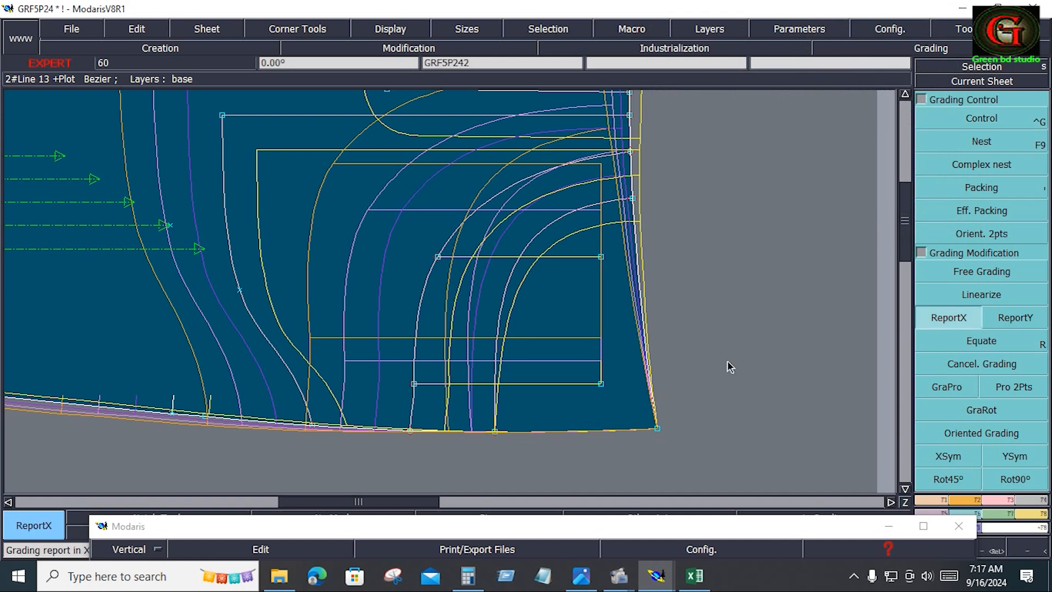
pyautogui.click(495, 433)
pyautogui.click(410, 430)
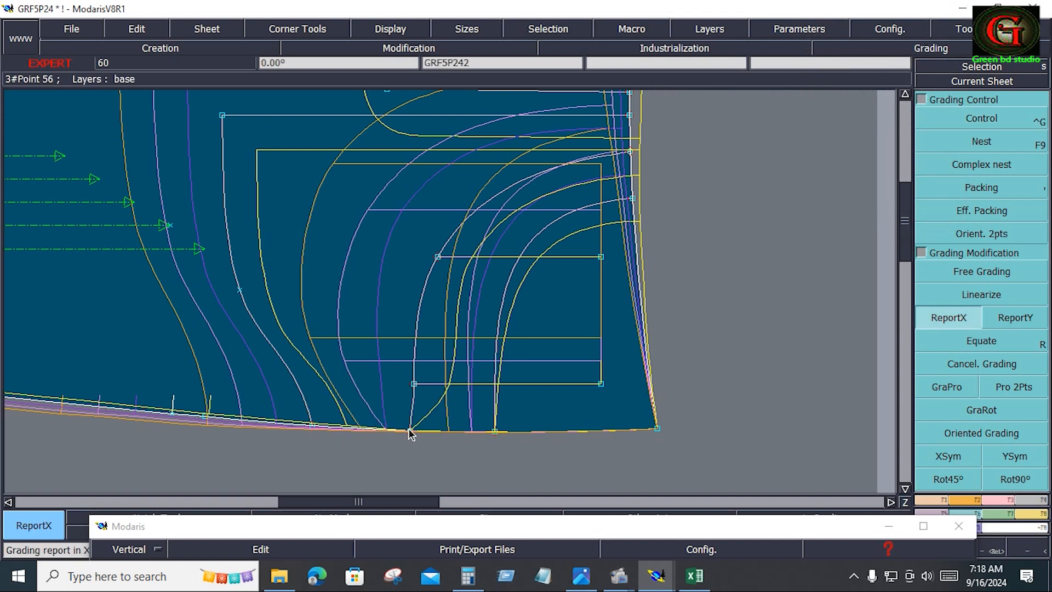
pyautogui.click(938, 387)
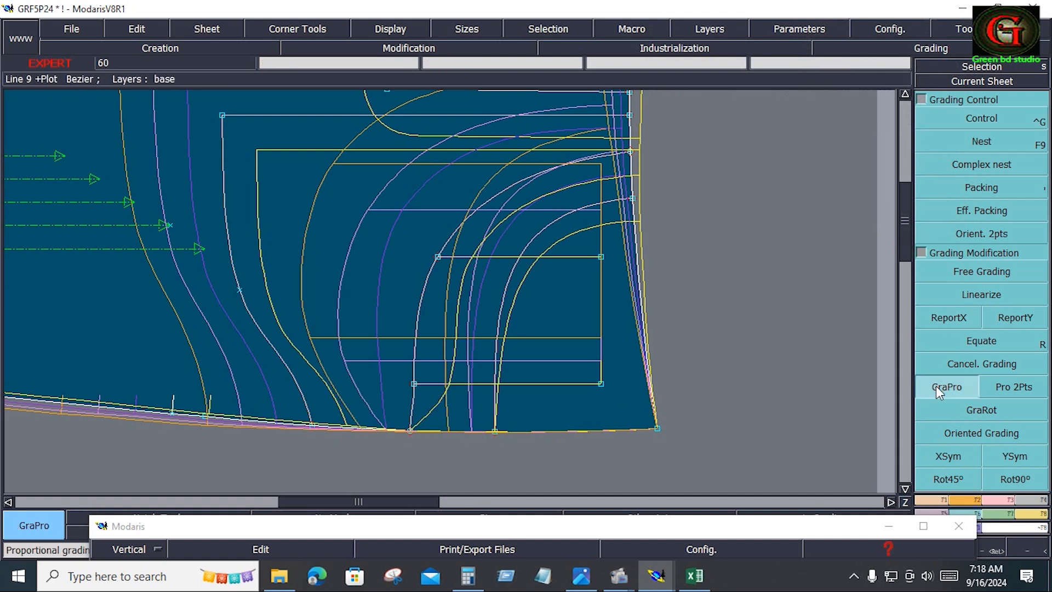
pyautogui.click(410, 431)
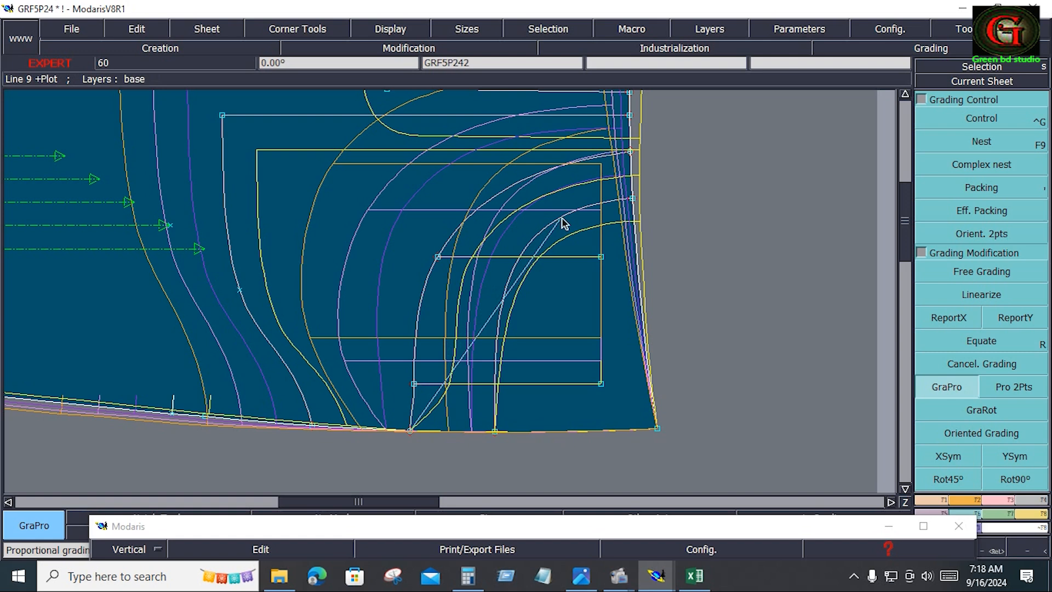
pyautogui.click(630, 152)
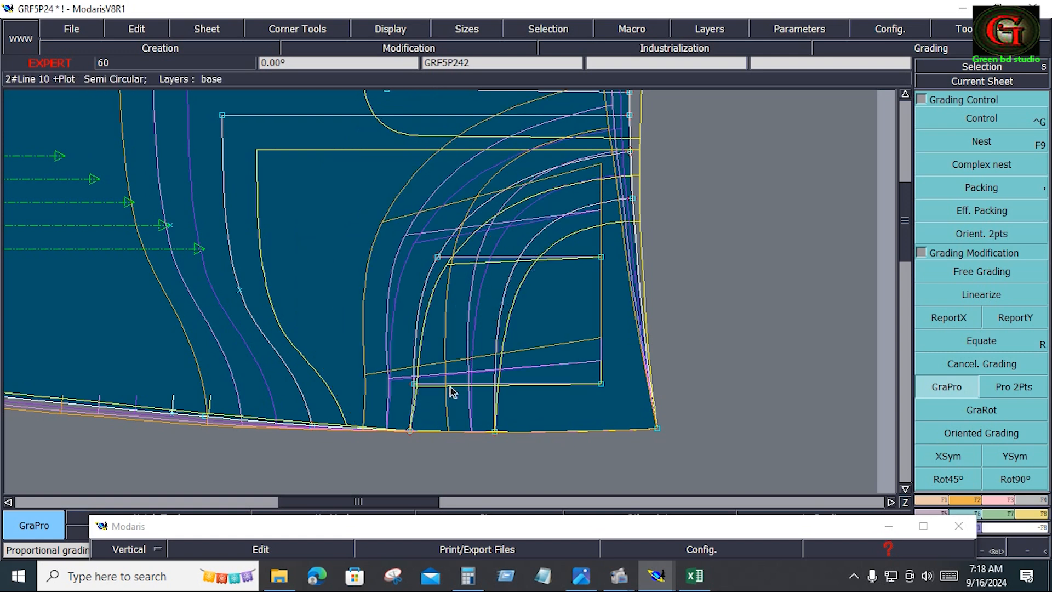
pyautogui.press('Delete')
pyautogui.click(530, 386)
pyautogui.hotkey('ctrl', 'z')
pyautogui.hotkey('ctrl', 'z')
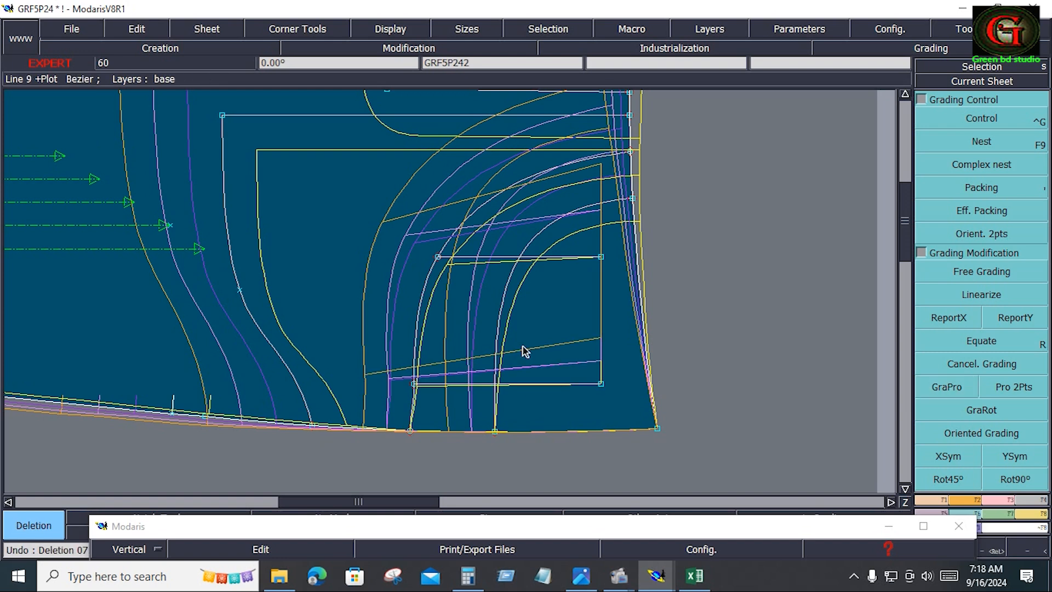
pyautogui.hotkey('ctrl', 'z')
# Reshape the pocket facing curve by moving its point on the coin pocket's side-seam edge slightly toward the hem
pyautogui.press('F3')
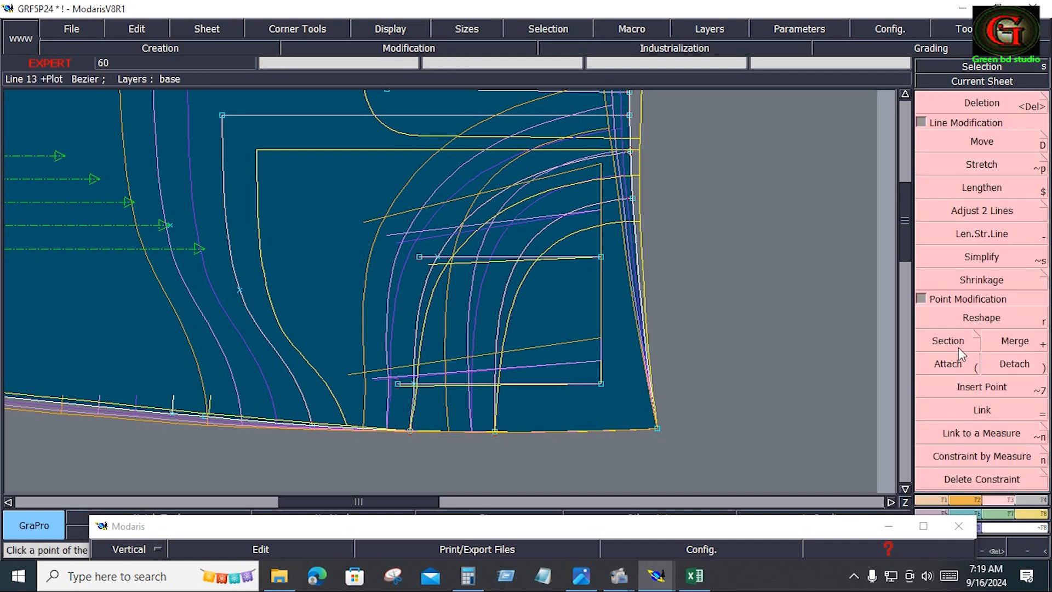
pyautogui.click(973, 321)
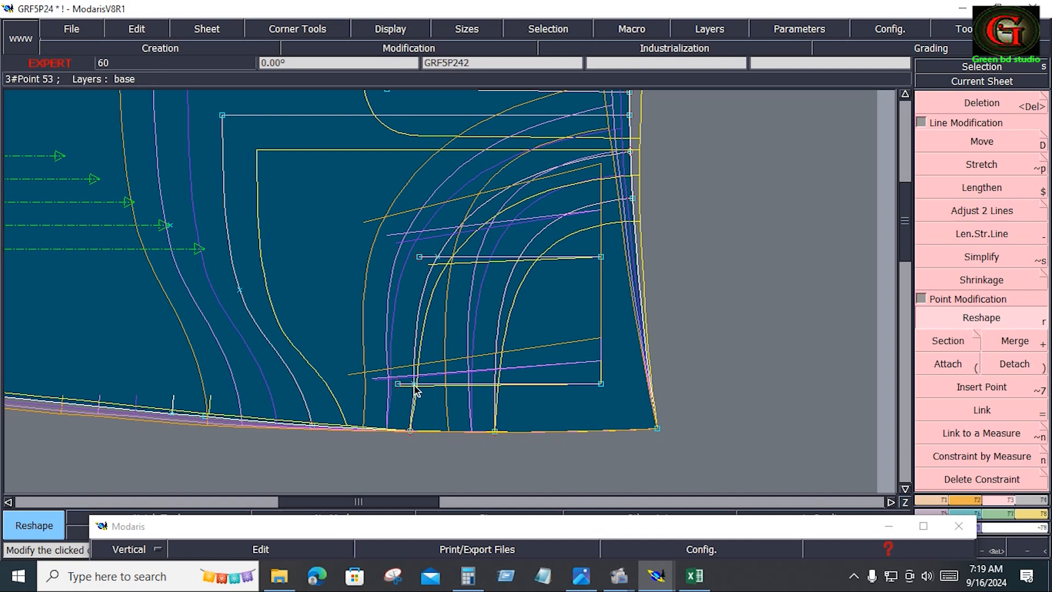
pyautogui.moveTo(415, 391); pyautogui.dragTo(413, 390)
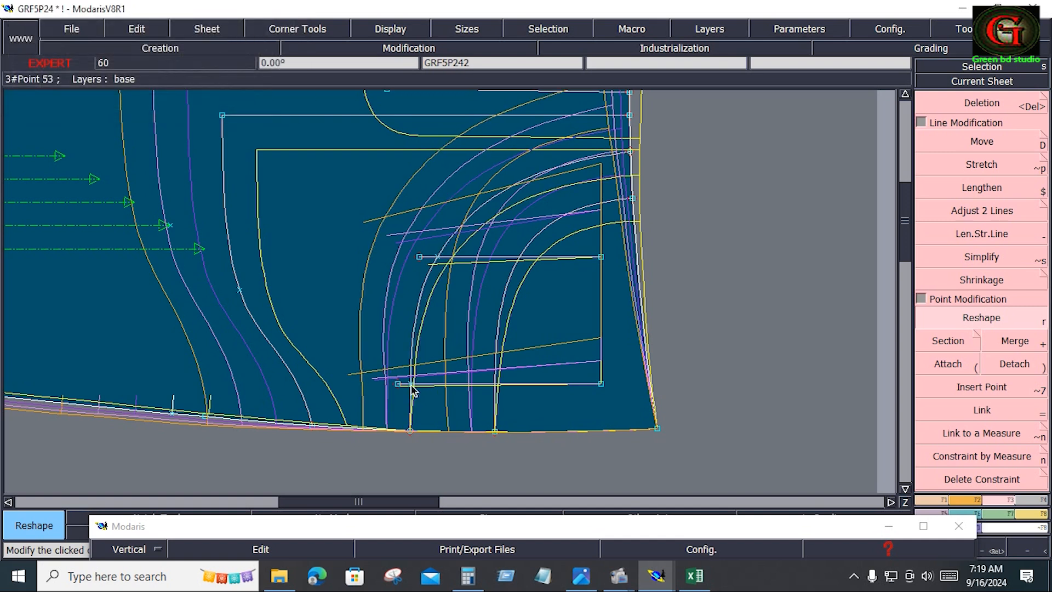
# Copy the x grading of the pocket facing's side seam point to the pocket bag's side seam point with ReportX
pyautogui.press('Return')
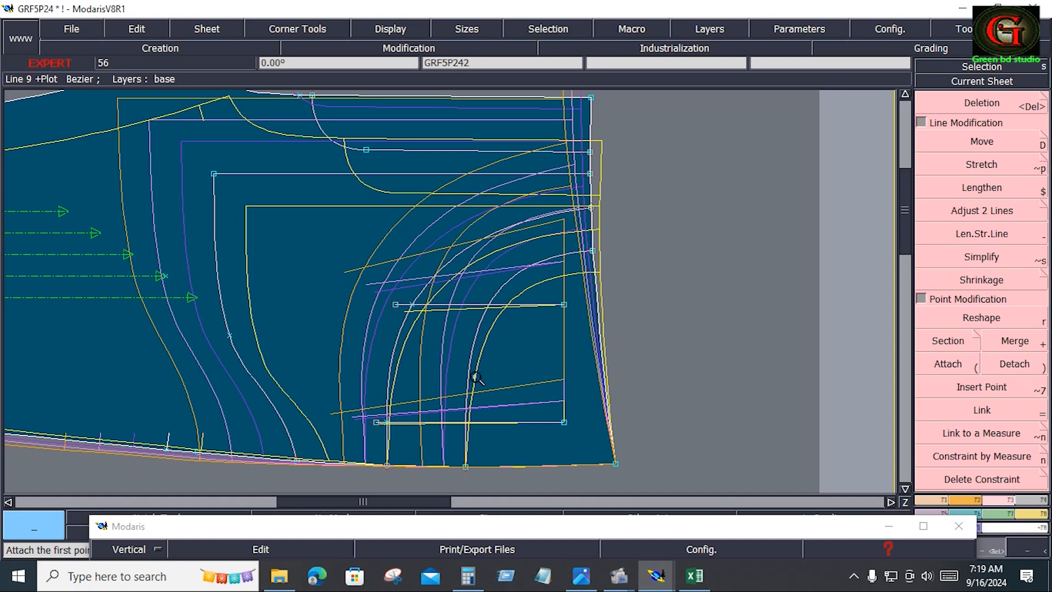
pyautogui.click(975, 516)
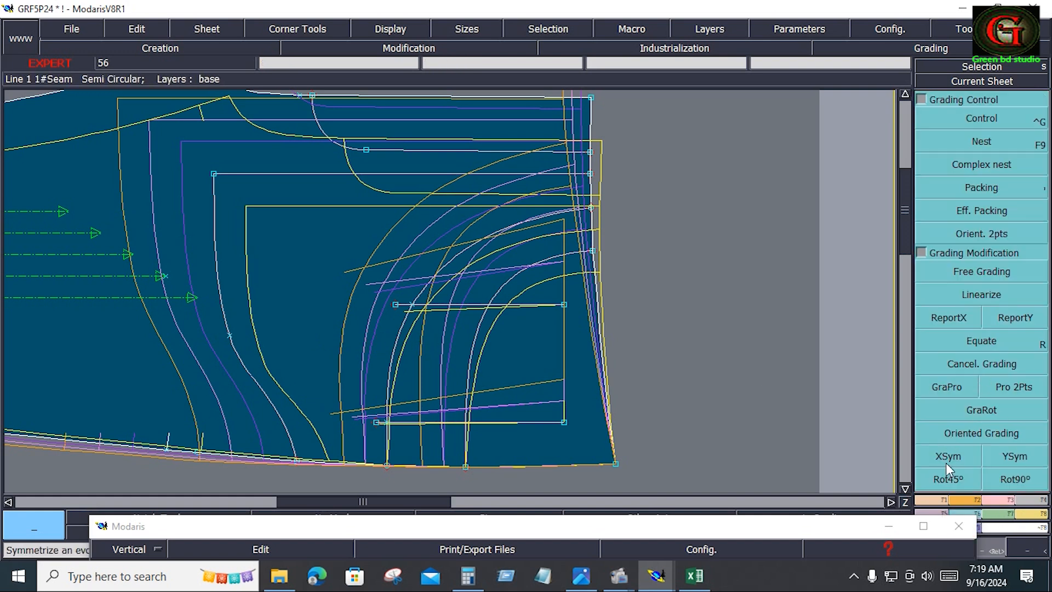
pyautogui.click(948, 318)
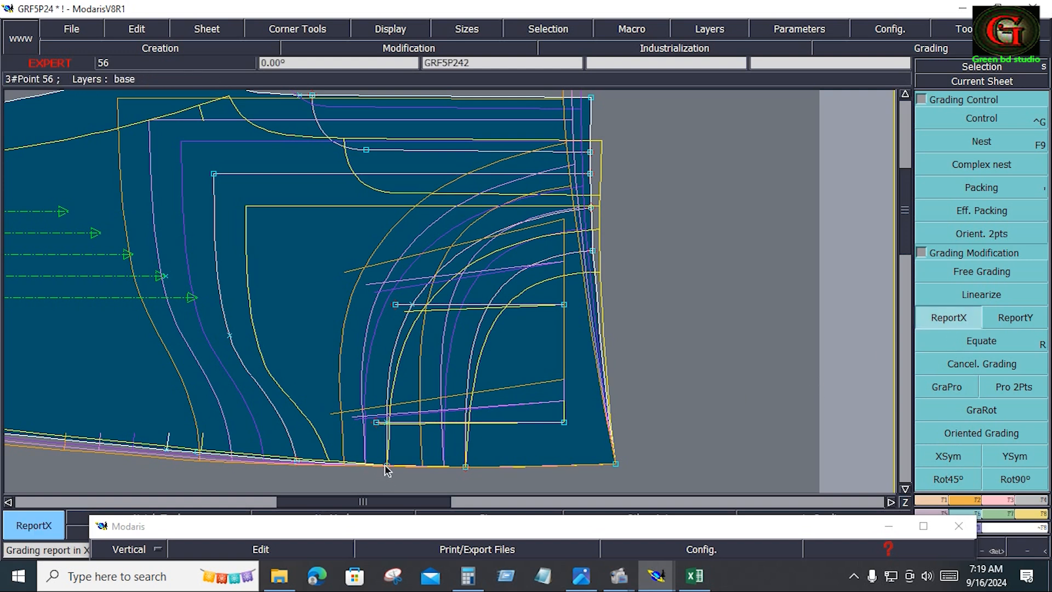
pyautogui.click(297, 462)
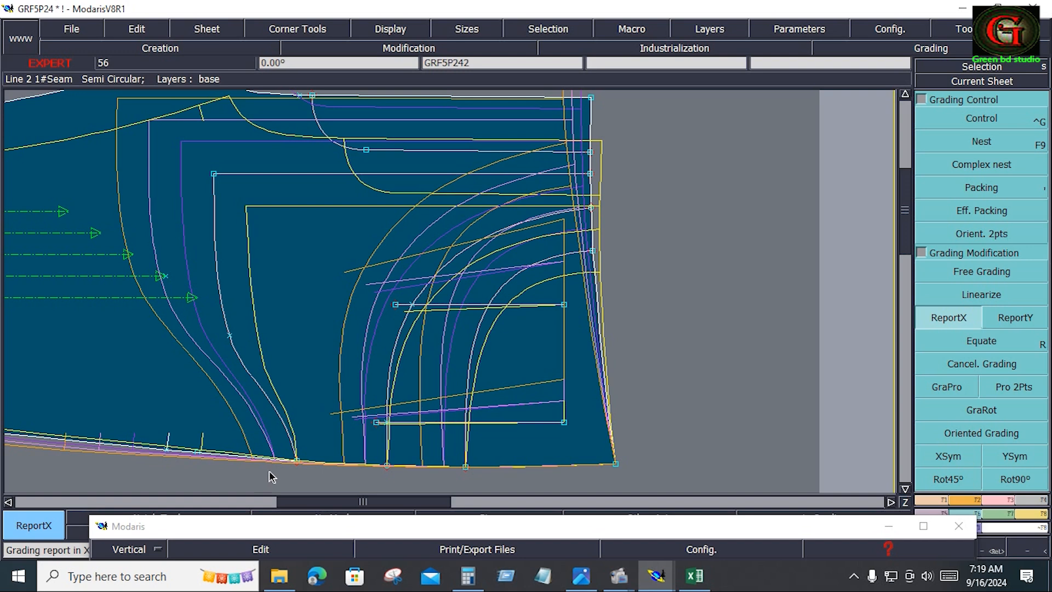
# Set the ddx grading of the pocket bag's side seam point to -0.5 for all size steps with Control
pyautogui.click(968, 119)
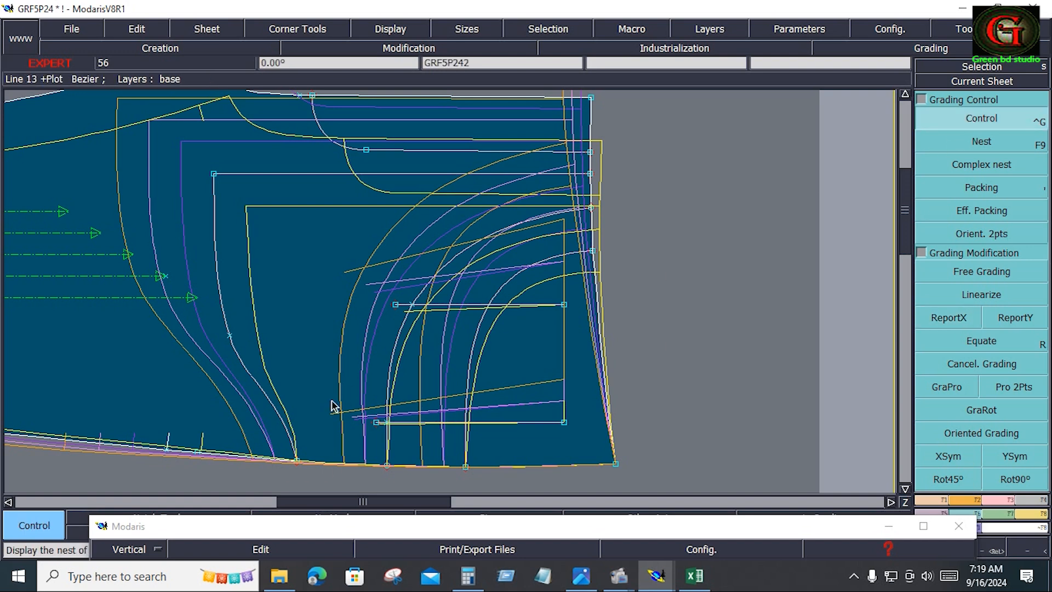
pyautogui.click(298, 463)
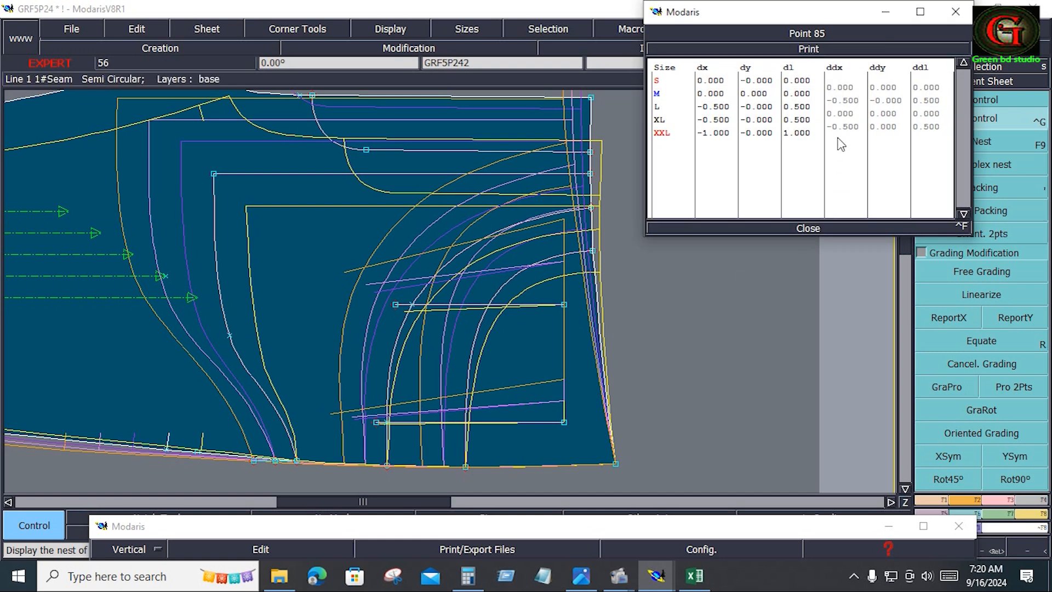
pyautogui.moveTo(848, 89); pyautogui.dragTo(851, 130)
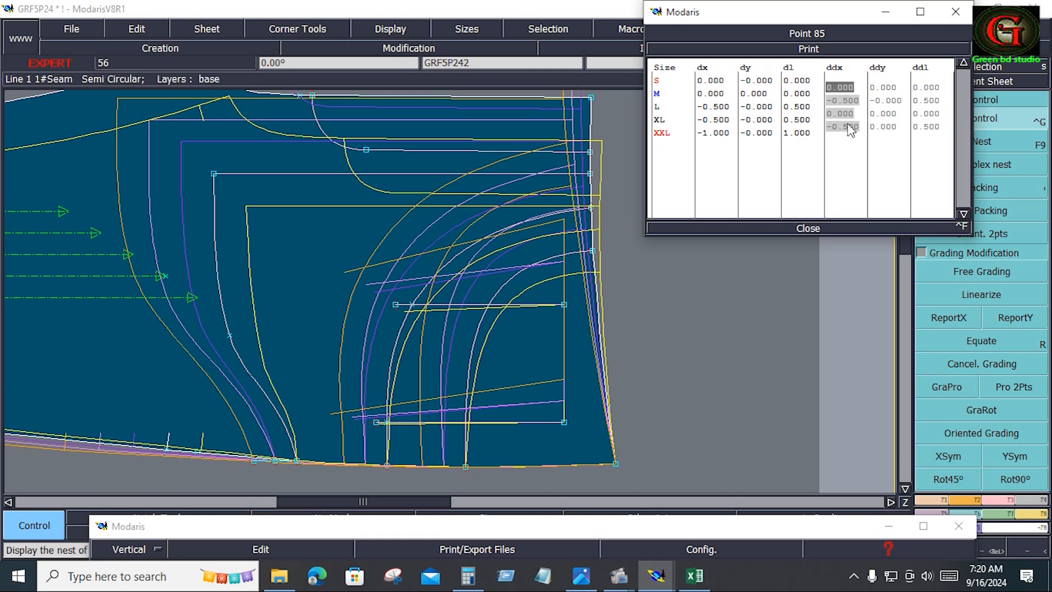
pyautogui.write('-0')
pyautogui.write('.5')
pyautogui.press('Return')
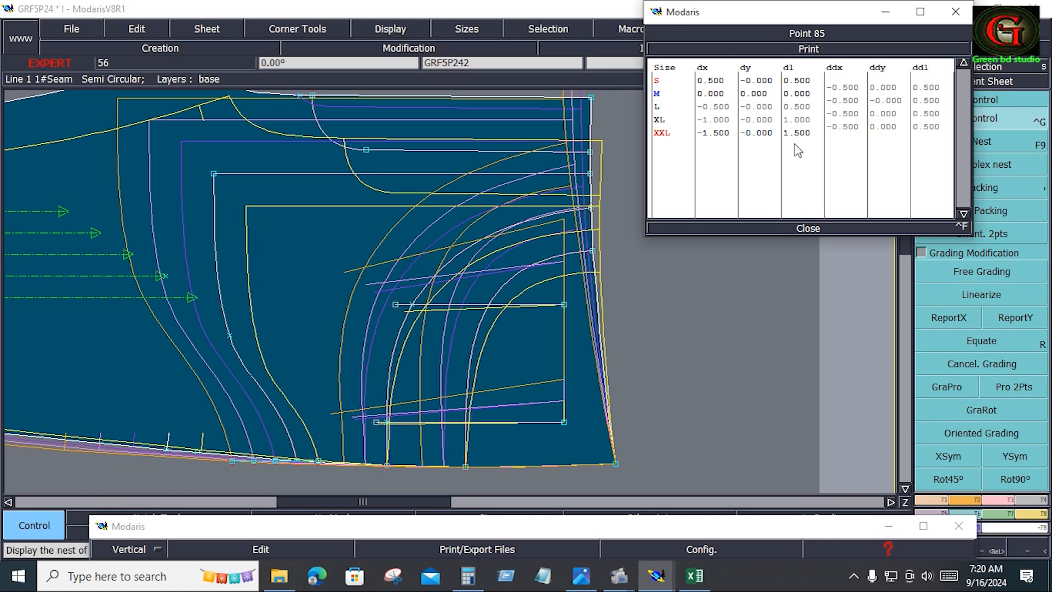
pyautogui.click(798, 228)
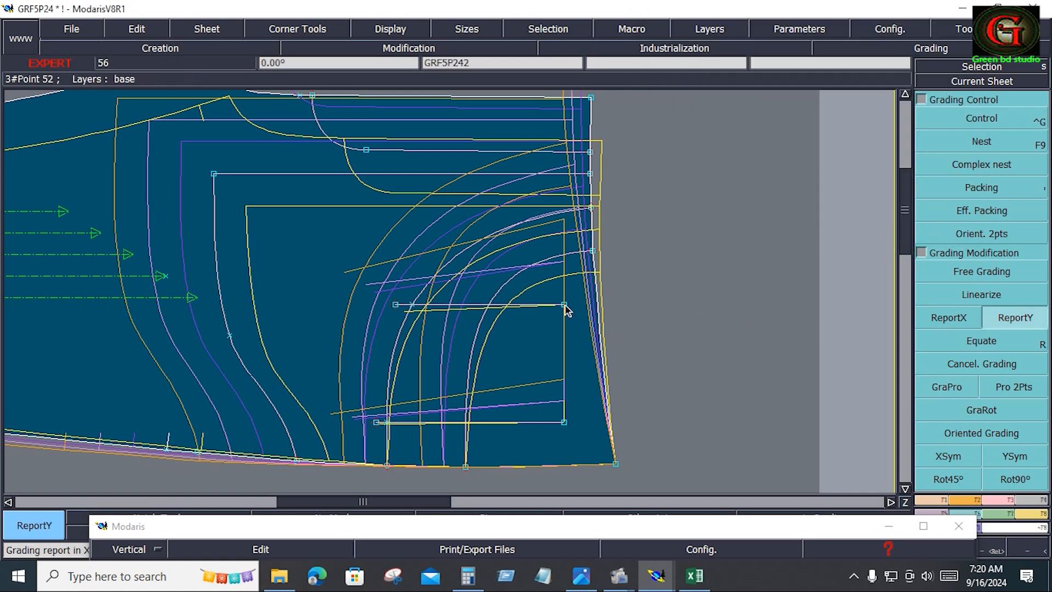
# Copy the y grading of the coin pocket's waist-side corners to the matching hem-side corners with ReportY
pyautogui.click(396, 306)
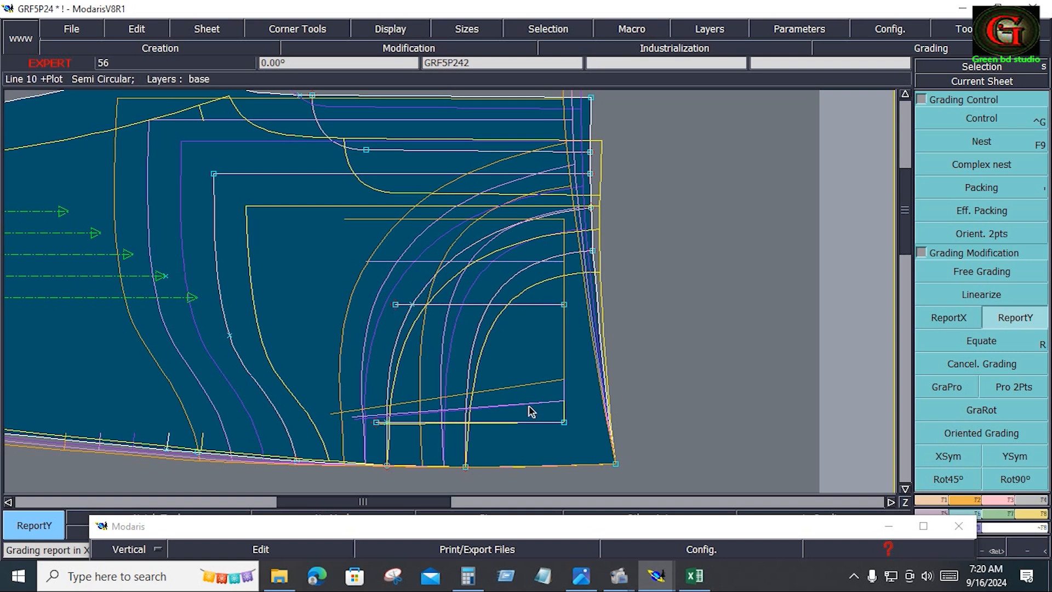
pyautogui.click(564, 423)
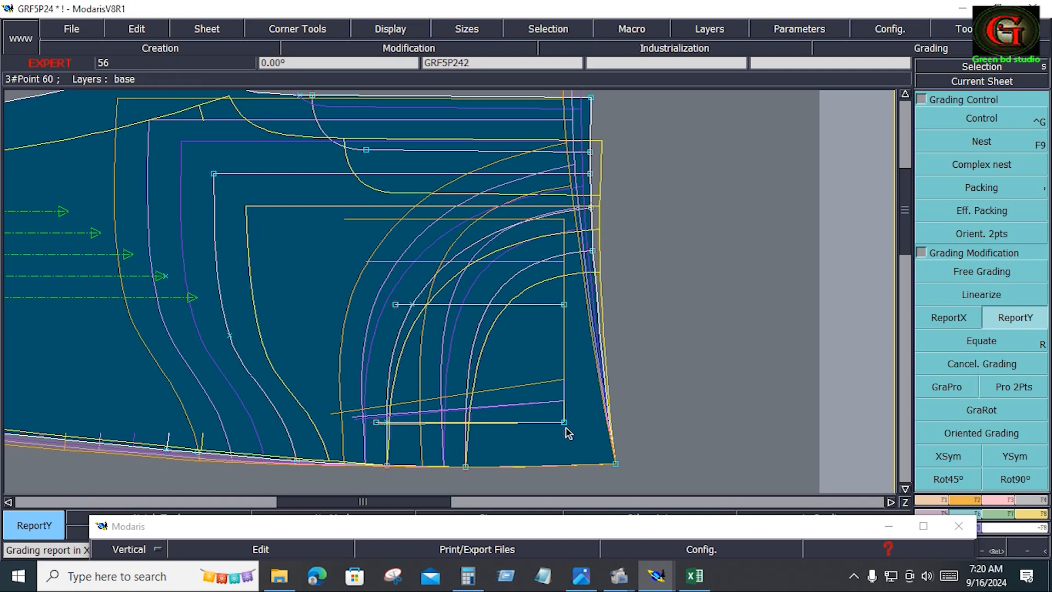
pyautogui.click(378, 423)
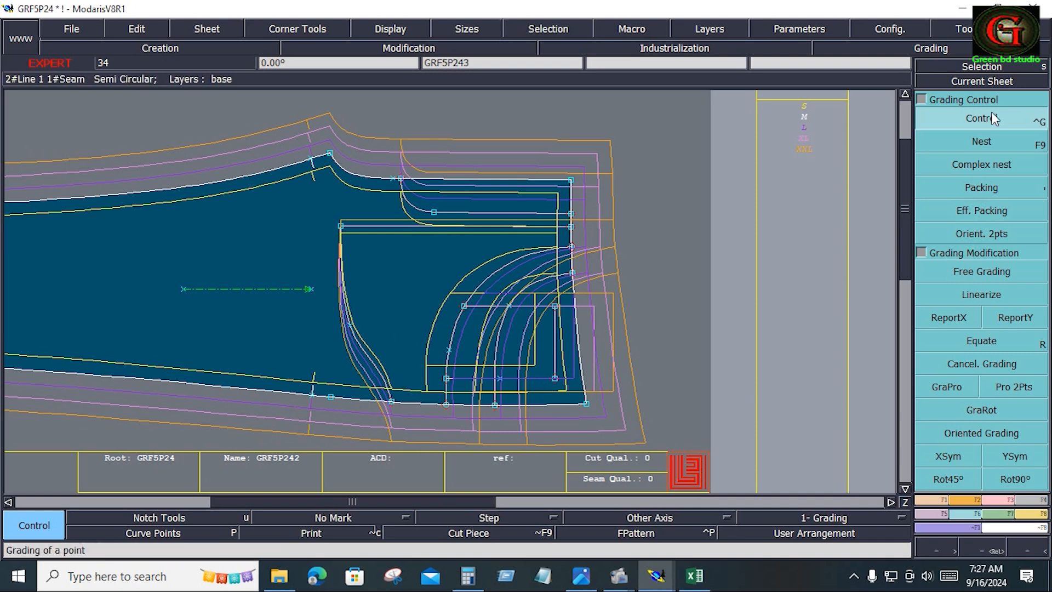
# Set the ddx grading of the pocket bag's inner corner to -0.5 for M–L and XL–XXL and 0 for S–M and L–XL
pyautogui.click(341, 231)
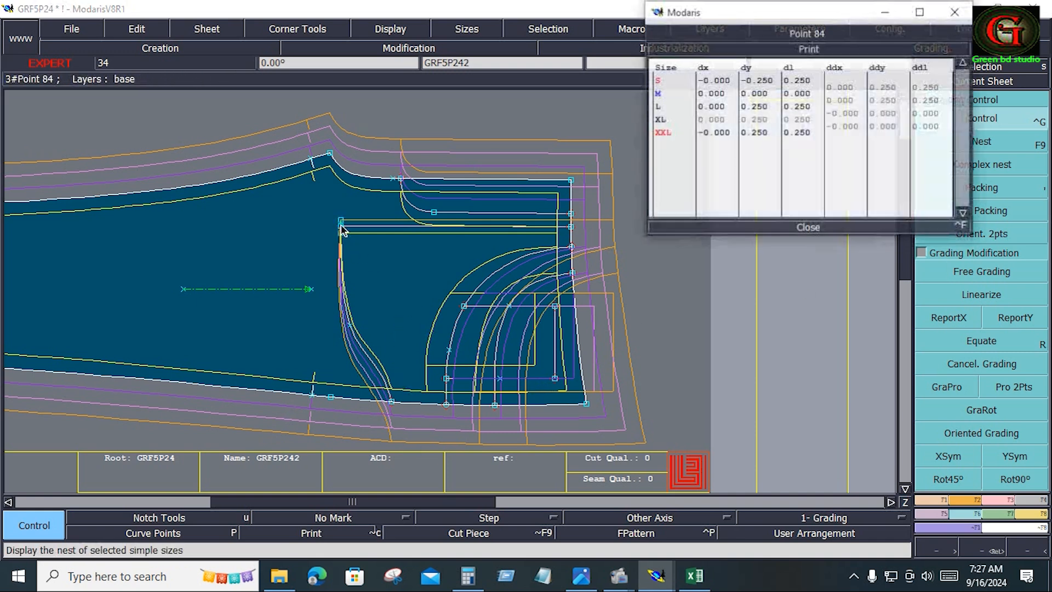
pyautogui.write('-0')
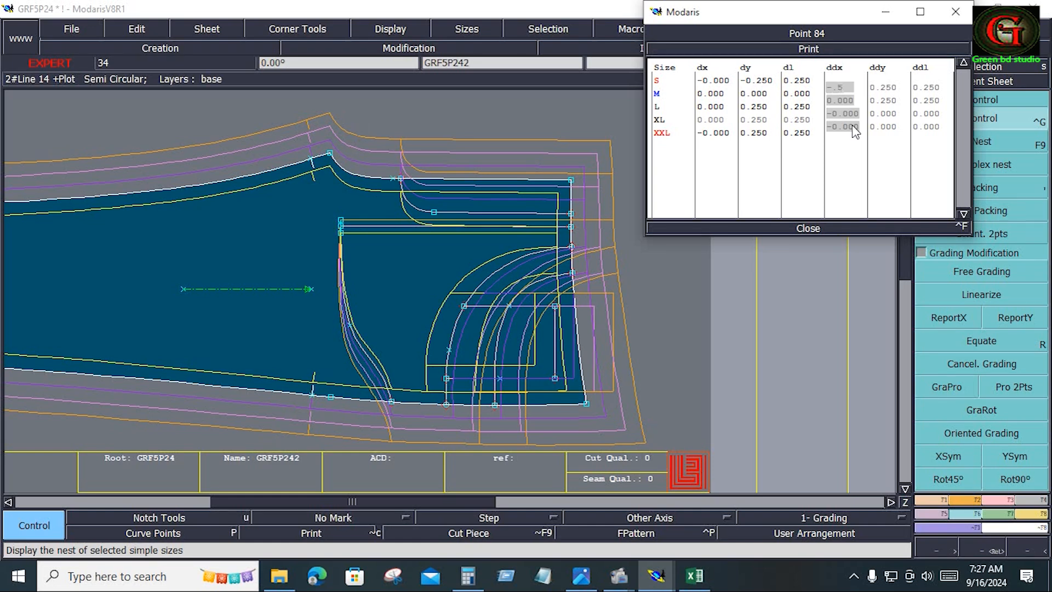
pyautogui.write('.5')
pyautogui.press('Return')
pyautogui.click(853, 117)
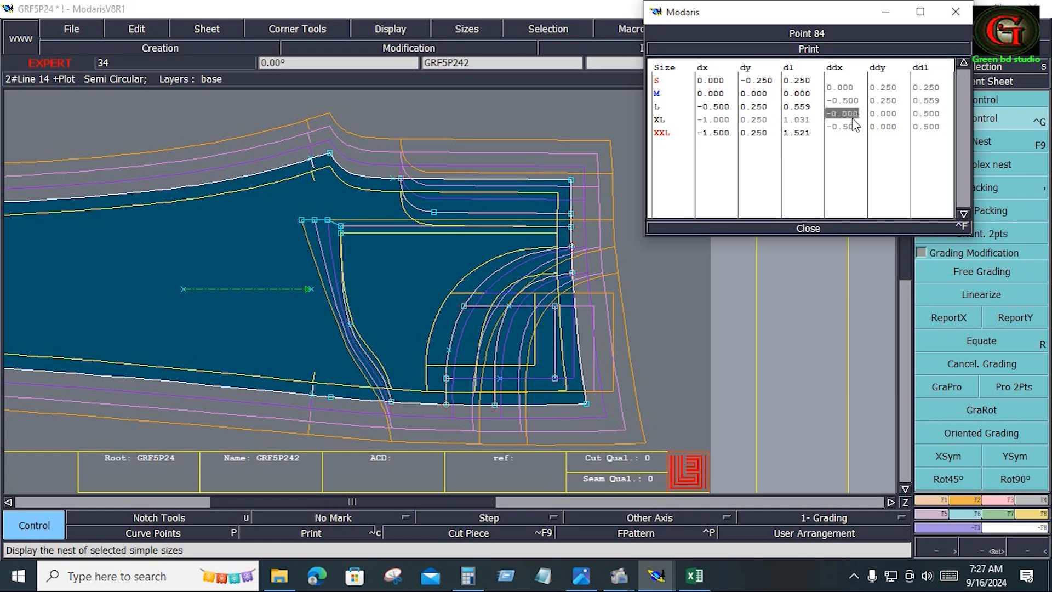
pyautogui.write('0')
pyautogui.press('Return')
# Copy the bag's inner corner x grading to its side seam point with ReportX, and grade the bag curve proportionally with GraPro
pyautogui.click(947, 387)
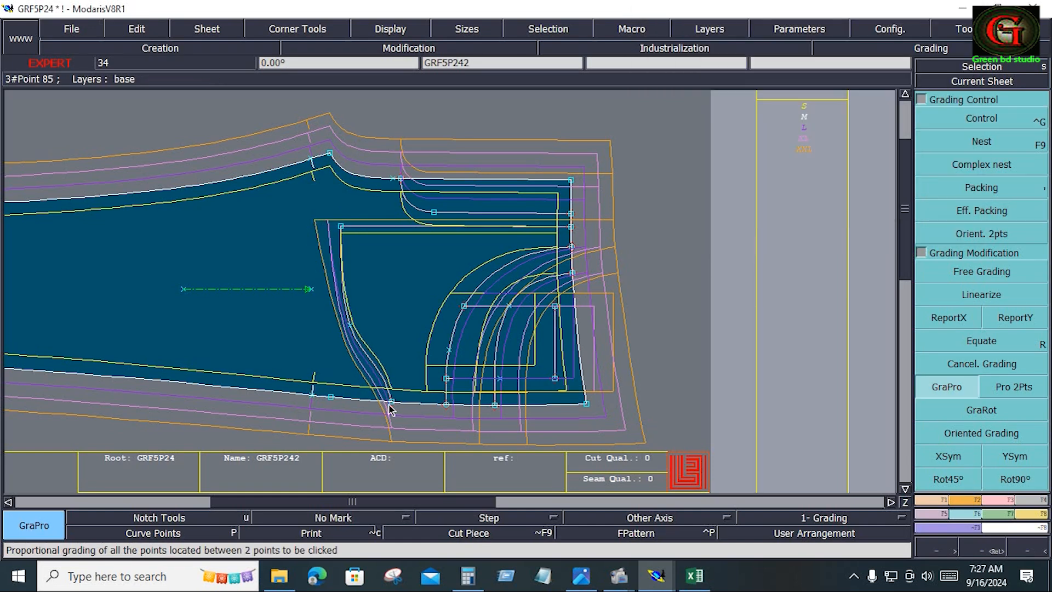
pyautogui.click(960, 319)
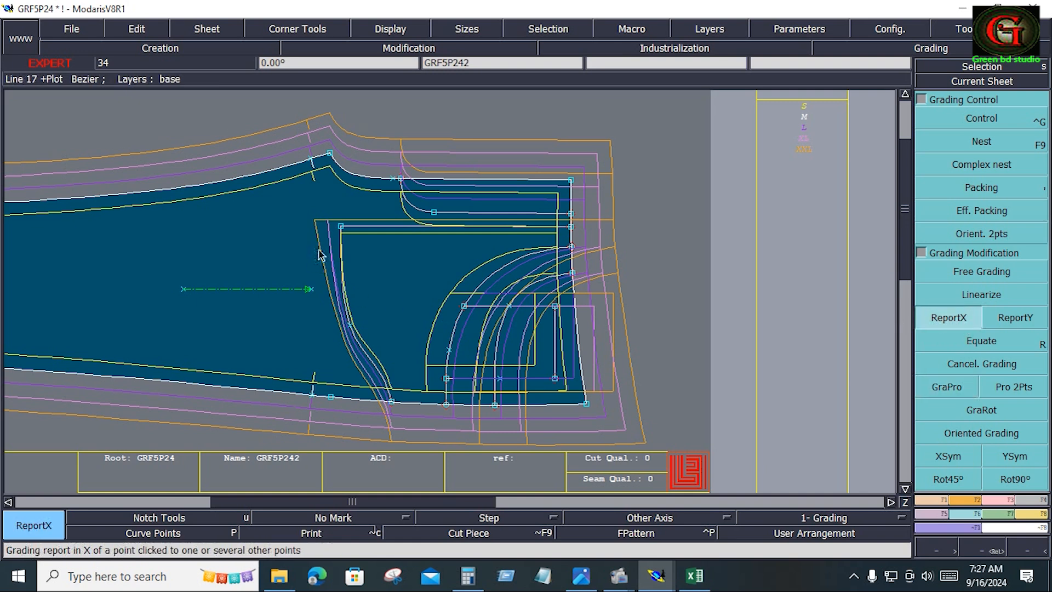
pyautogui.click(341, 227)
pyautogui.click(391, 401)
pyautogui.click(941, 391)
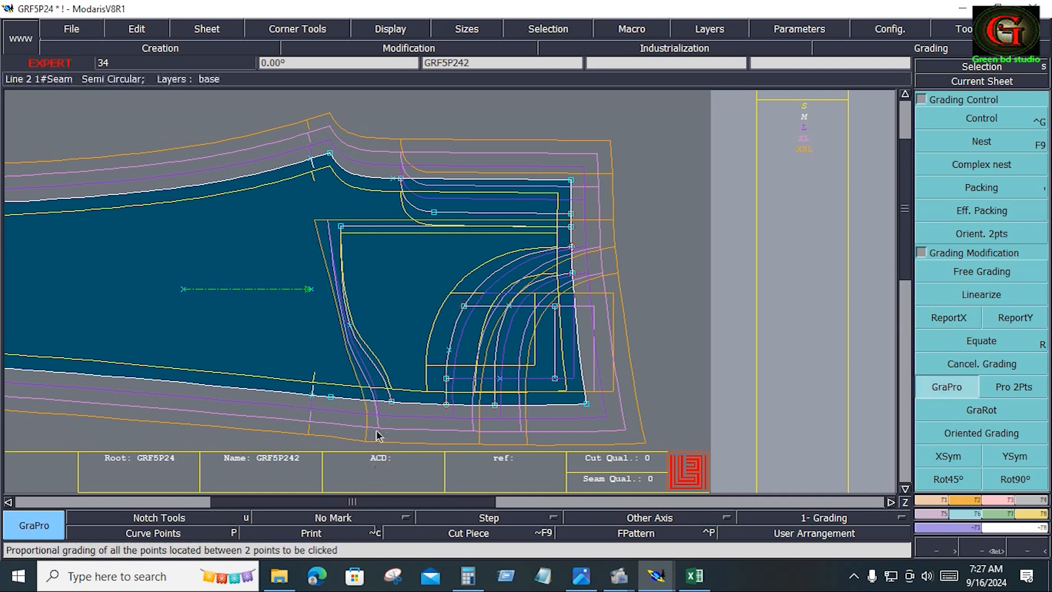
pyautogui.click(391, 402)
pyautogui.click(341, 227)
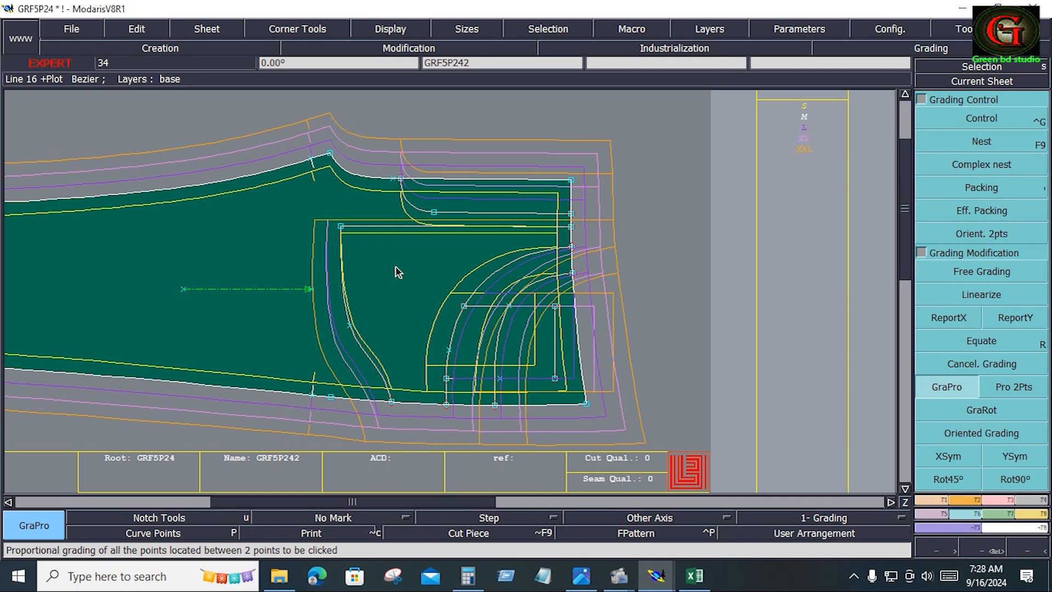
# Stack the graded sizes on the centre front waist point with Packing and examine the fly area
pyautogui.press("'")
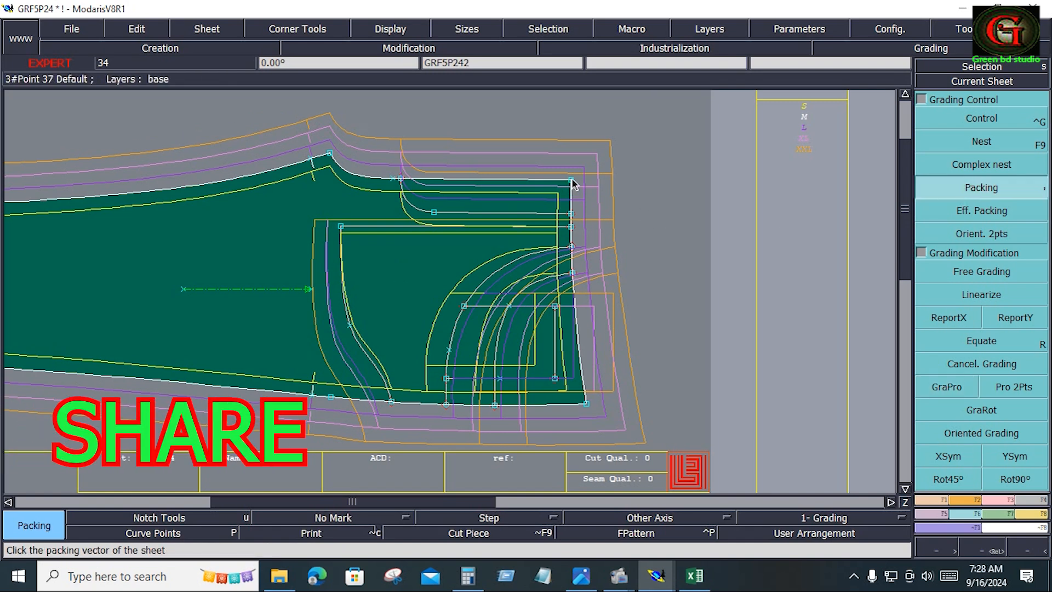
pyautogui.click(571, 179)
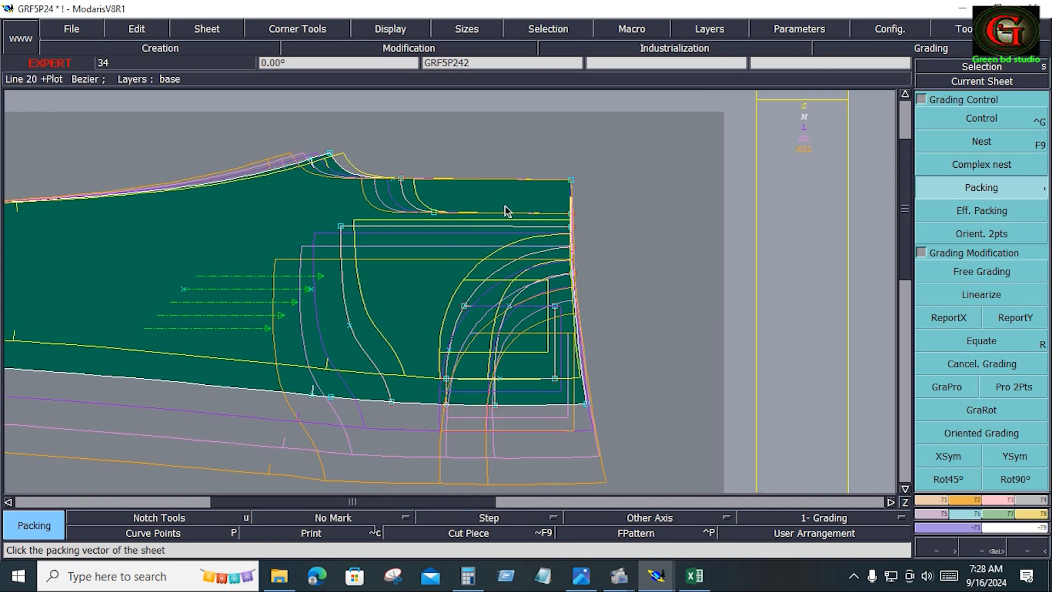
pyautogui.press('z')
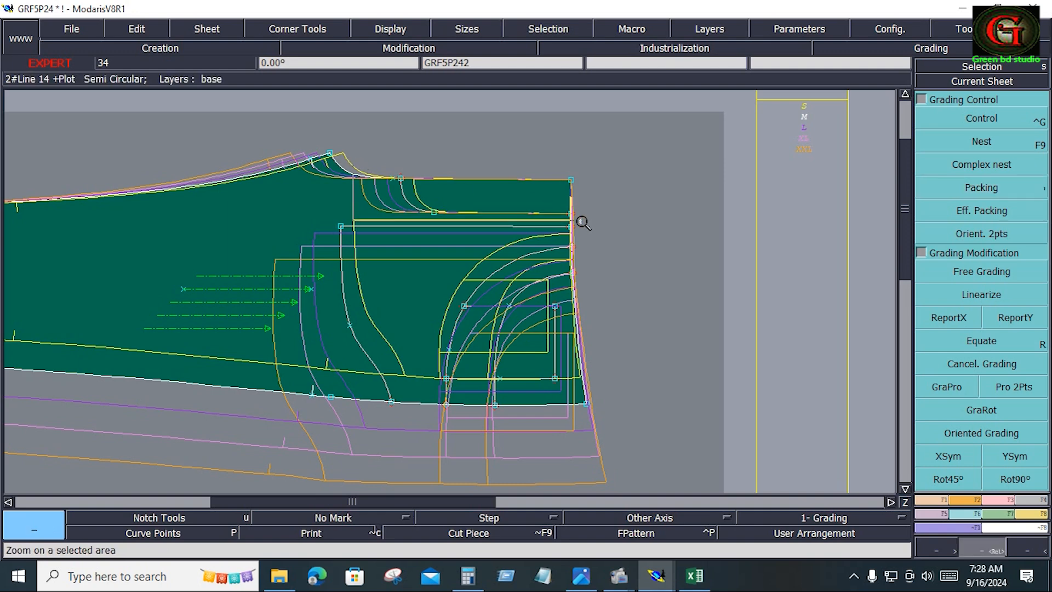
pyautogui.moveTo(584, 223); pyautogui.dragTo(340, 141)
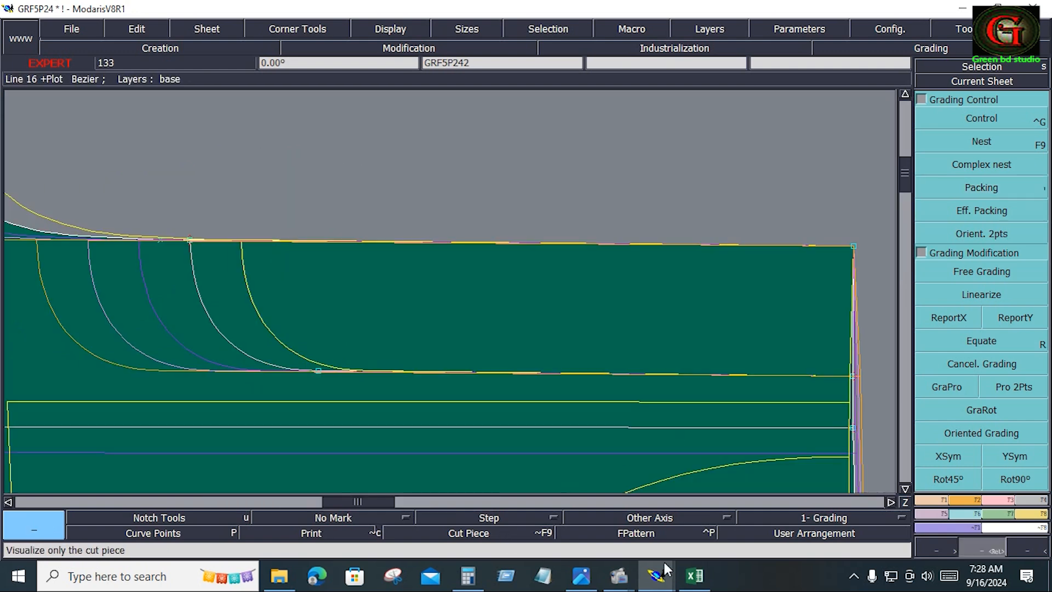
# Check the zipper length row of the Excel size chart against the grading of the fly's end point in Modaris
pyautogui.click(694, 577)
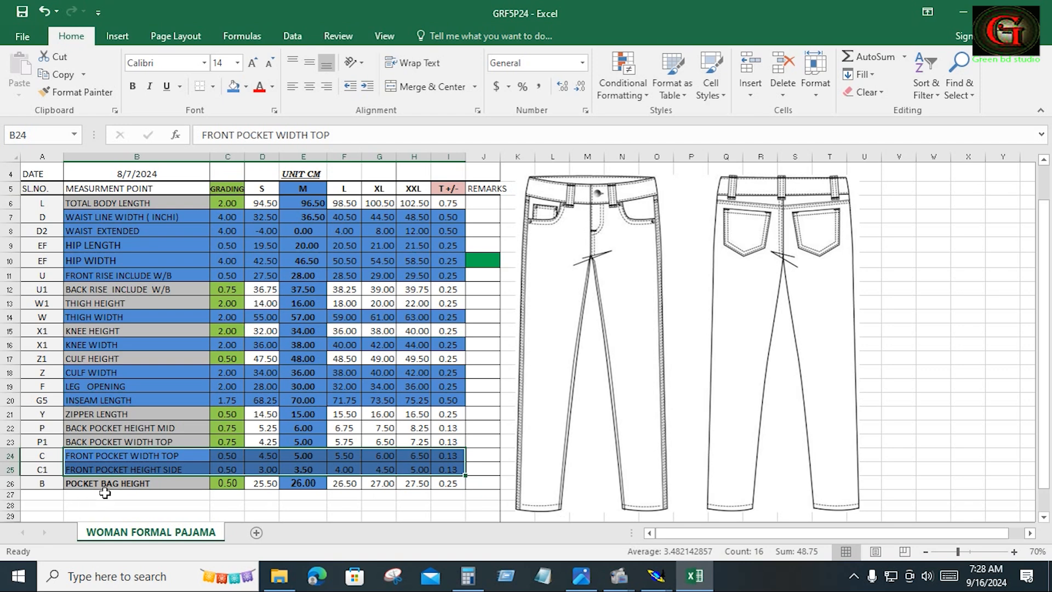
pyautogui.moveTo(63, 414); pyautogui.dragTo(444, 417)
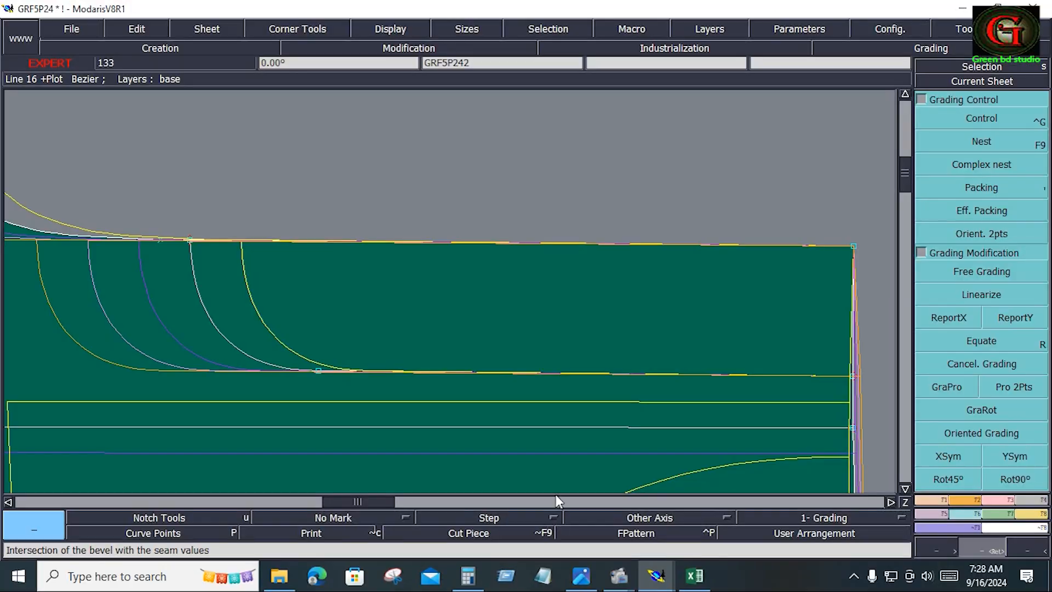
pyautogui.hotkey('alt', 'Tab')
pyautogui.click(998, 117)
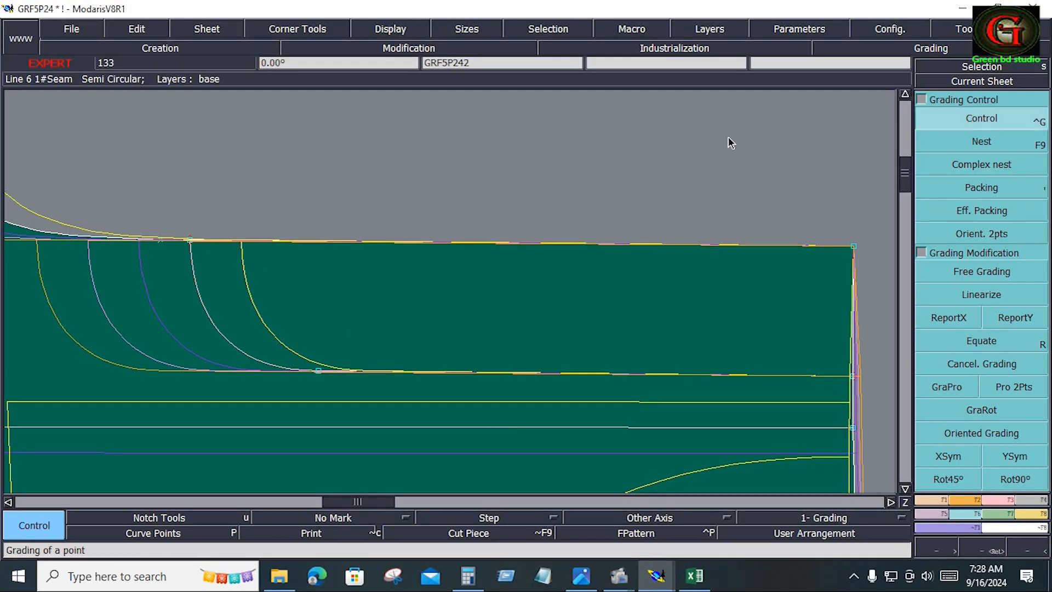
pyautogui.click(190, 241)
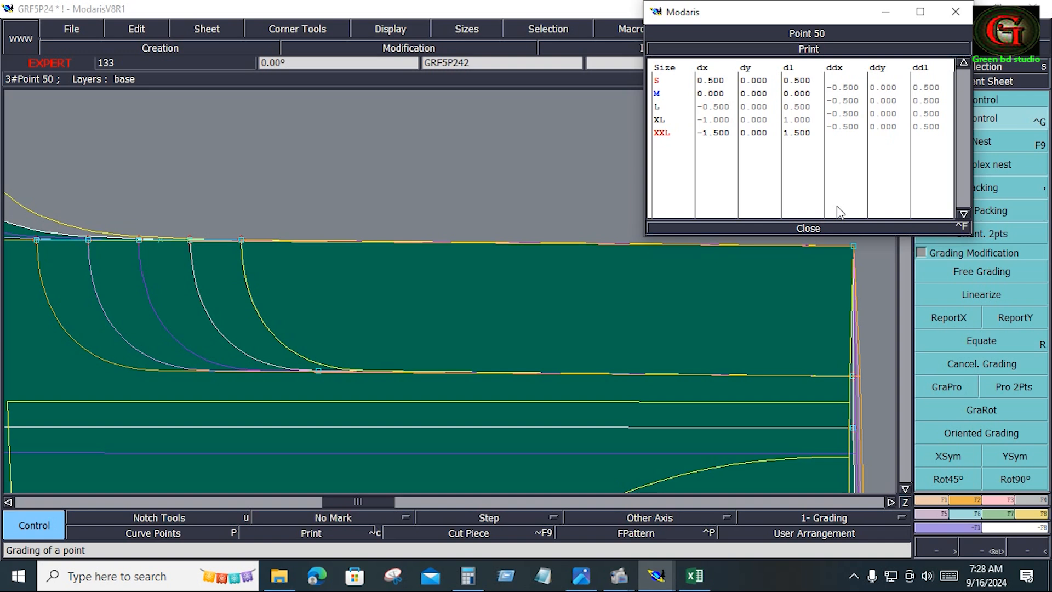
pyautogui.click(813, 227)
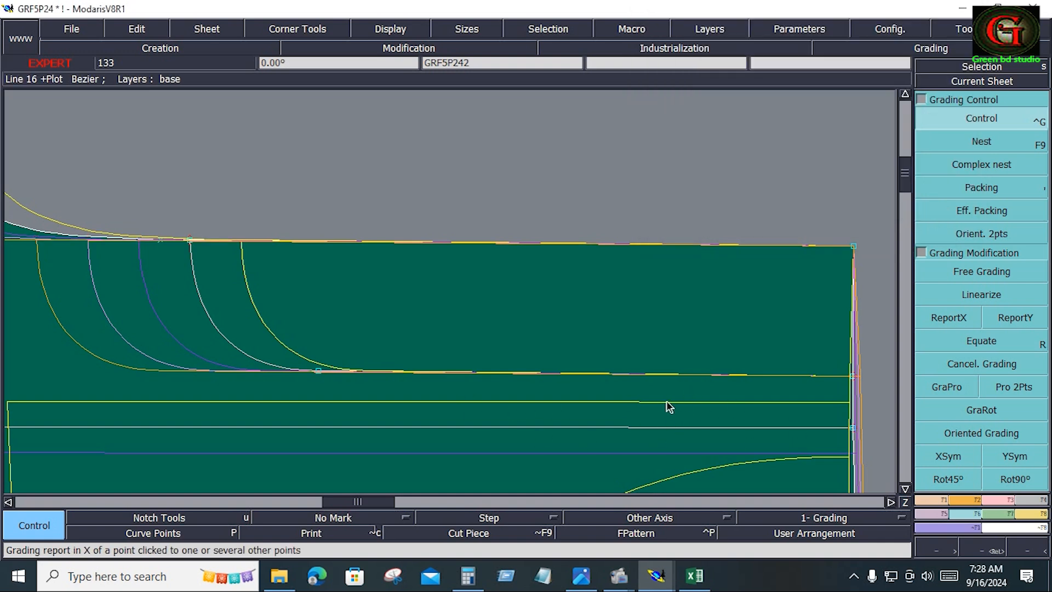
# Reset the packing of the front sheet so the sizes stack at their original origin
pyautogui.middleClick(666, 403)
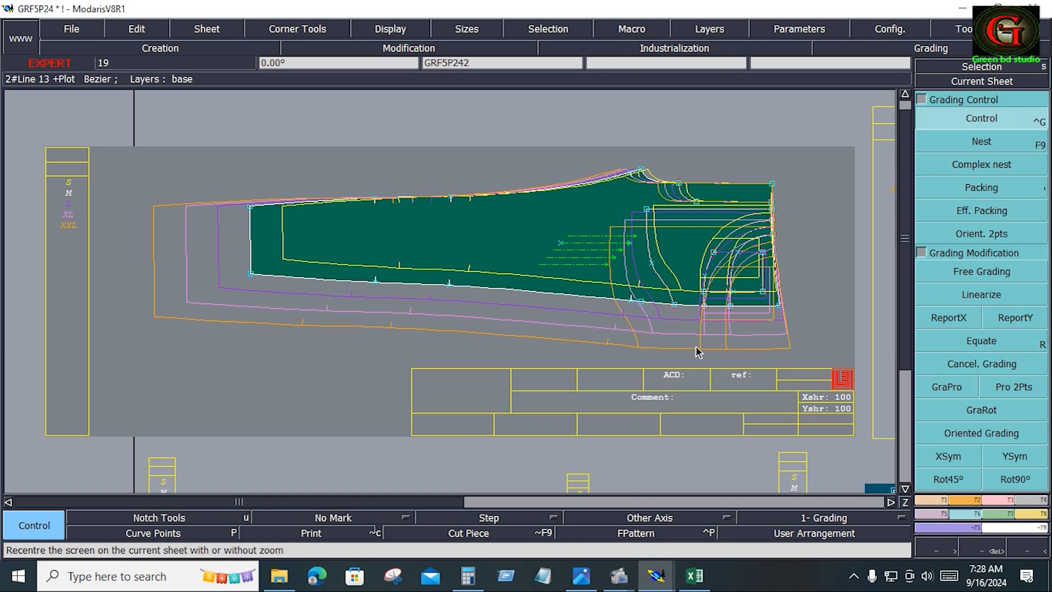
pyautogui.click(992, 188)
pyautogui.click(525, 234)
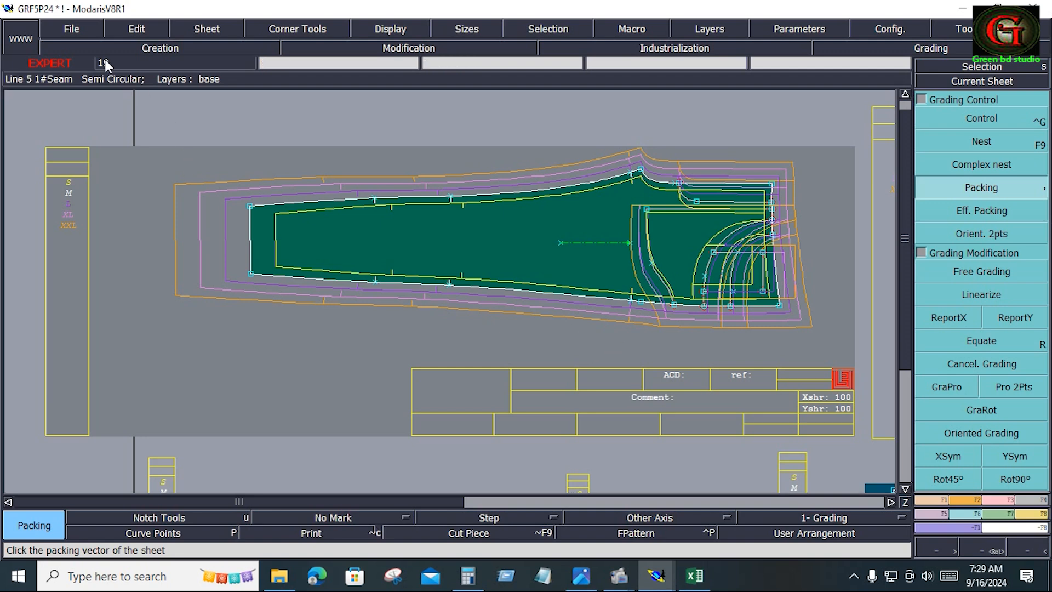
# Save the GRF5P24 model in the save directory and continue with the save
pyautogui.click(71, 29)
pyautogui.click(74, 95)
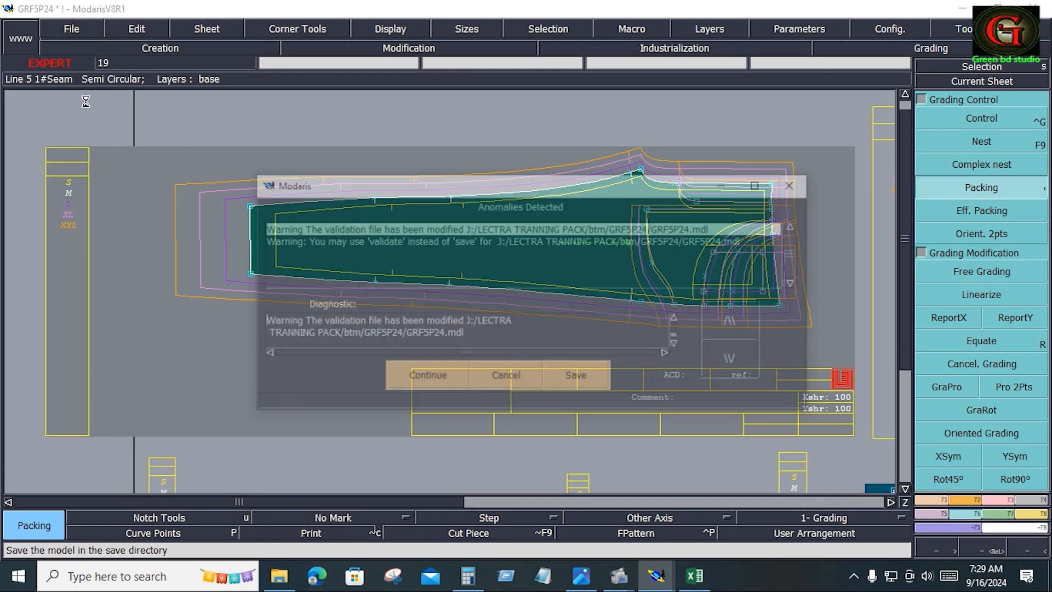
pyautogui.click(426, 377)
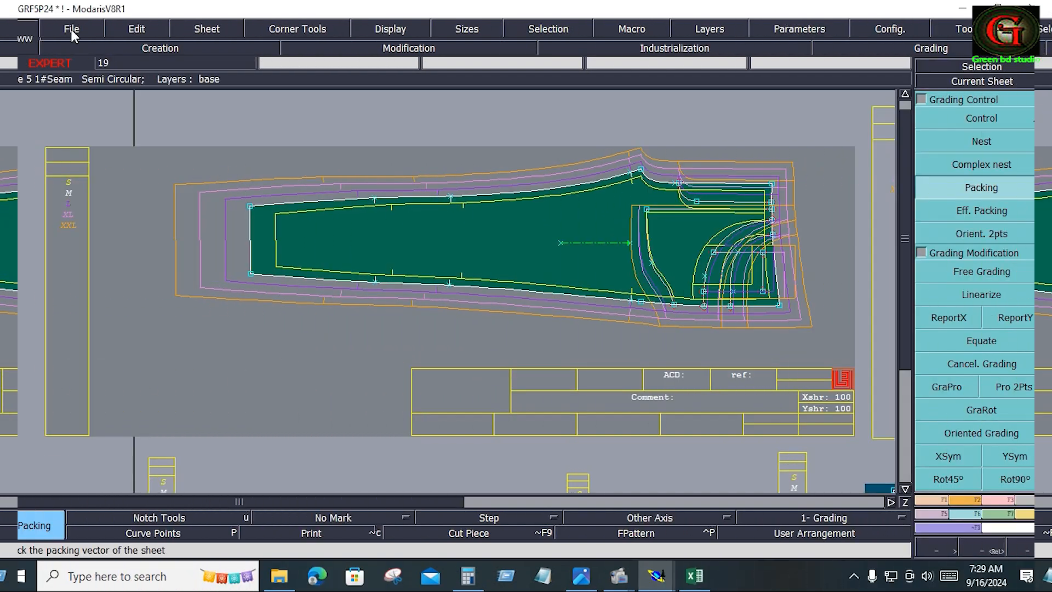